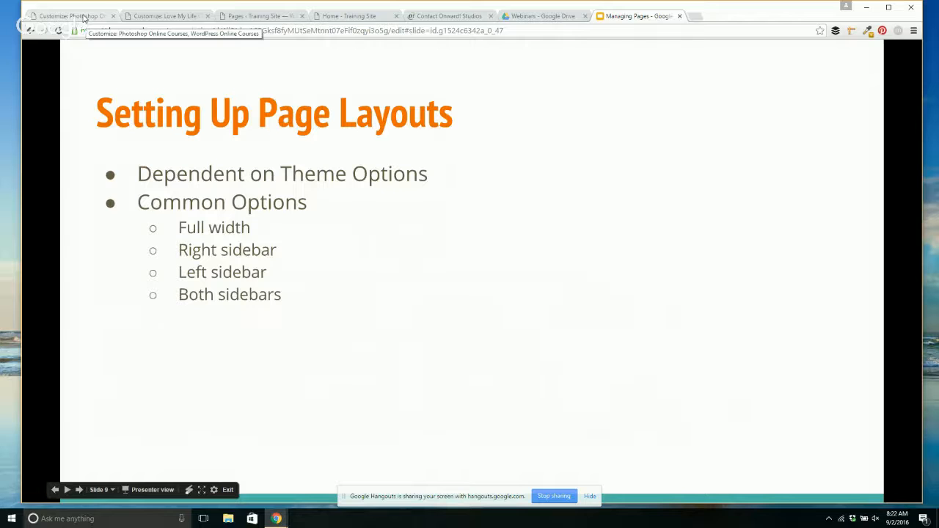
Step: Switch to the Onward! Studios site, close its customizer, and reopen it from the dashboard to the Design Options
{"action": "left_click", "coordinate": [83, 16]}
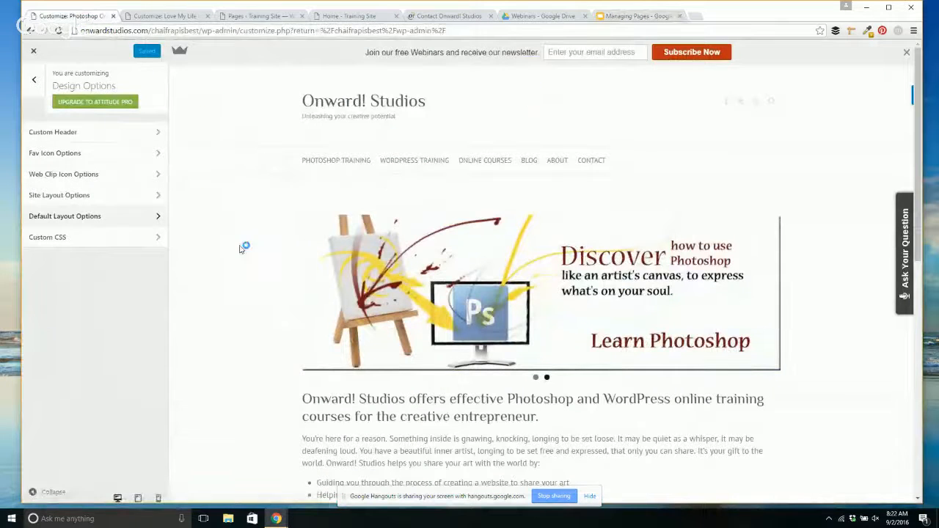
{"action": "left_click", "coordinate": [35, 80]}
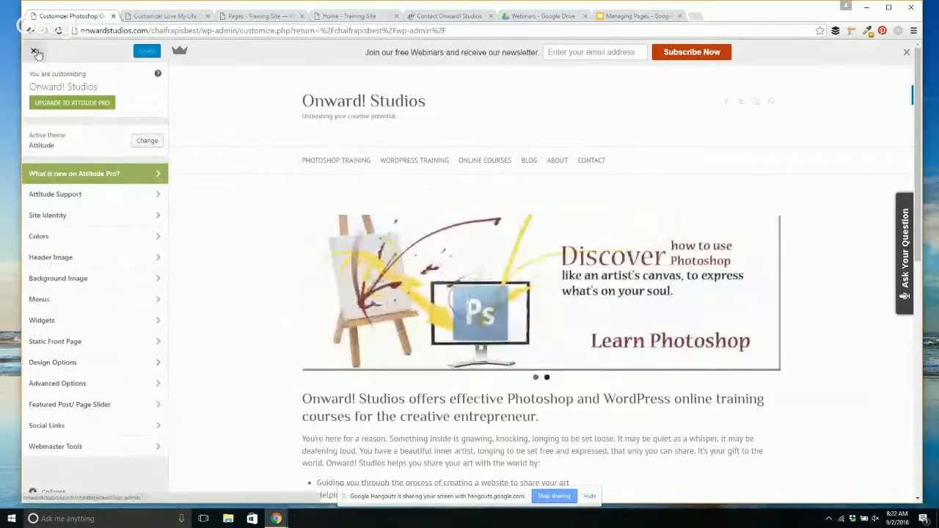
{"action": "left_click", "coordinate": [34, 53]}
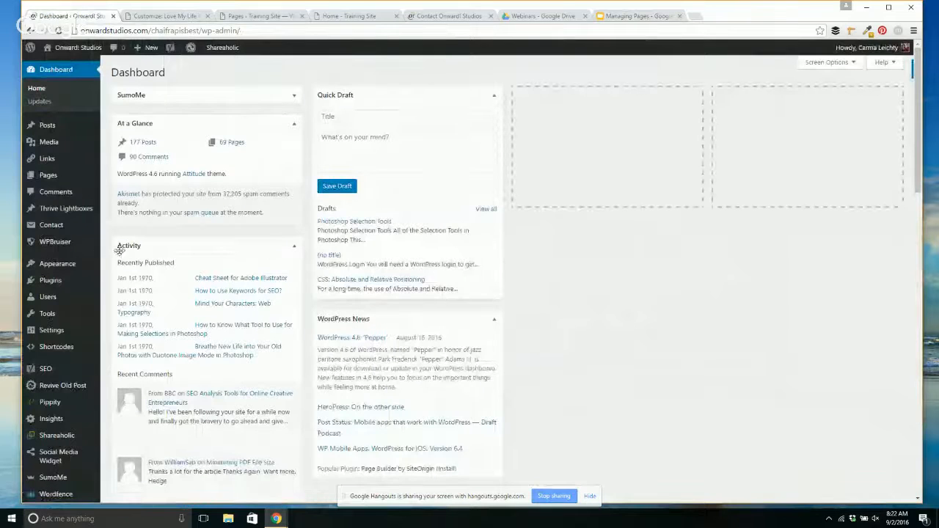
{"action": "mouse_move", "coordinate": [73, 264]}
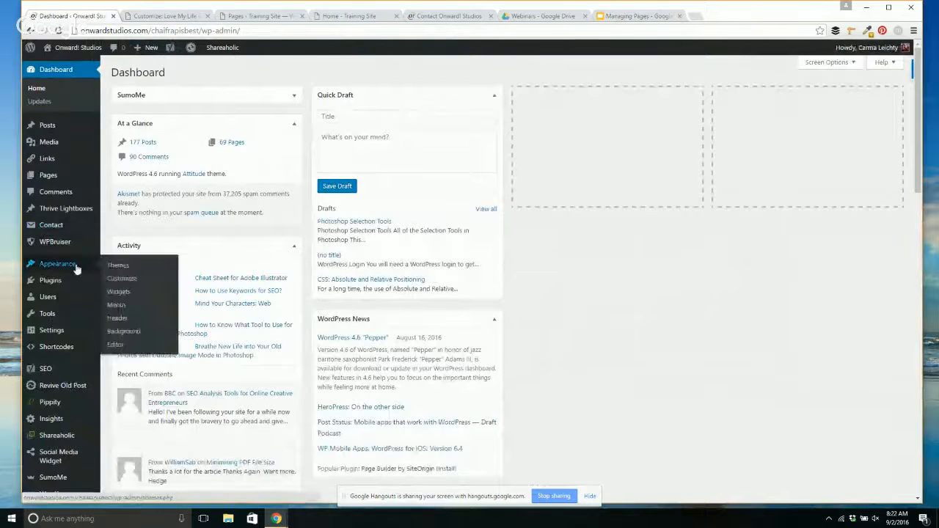
{"action": "left_click", "coordinate": [116, 279]}
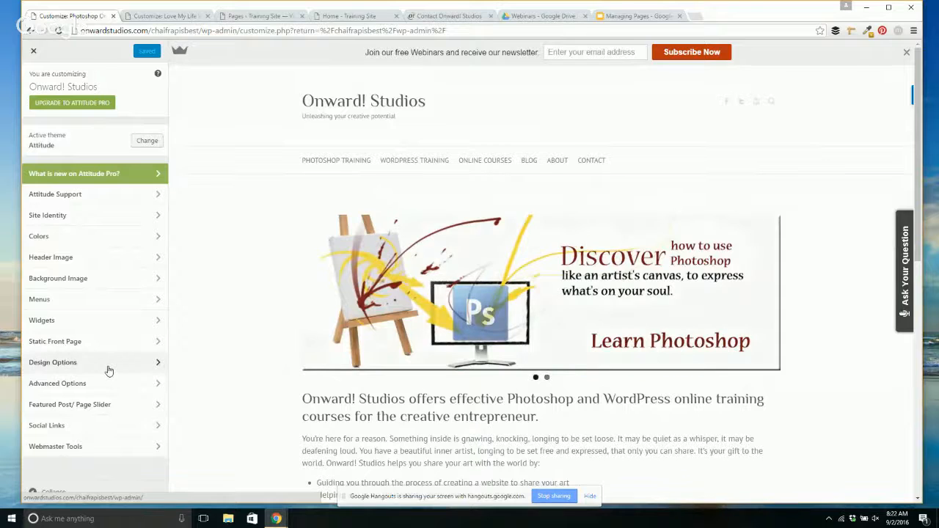
{"action": "left_click", "coordinate": [109, 370]}
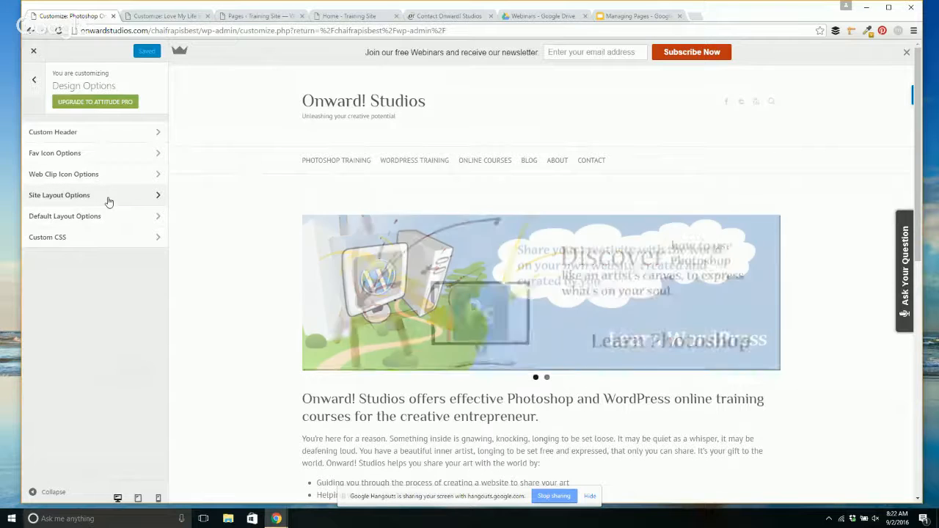
Step: Preview the Narrow Layout in the Site Layout Options and restore the Wide Layout
{"action": "left_click", "coordinate": [109, 201]}
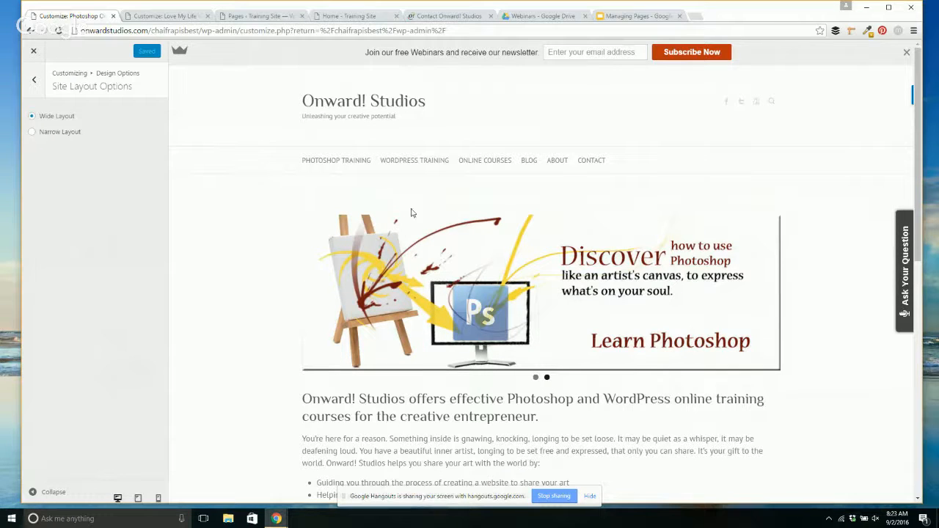
{"action": "left_click", "coordinate": [32, 134]}
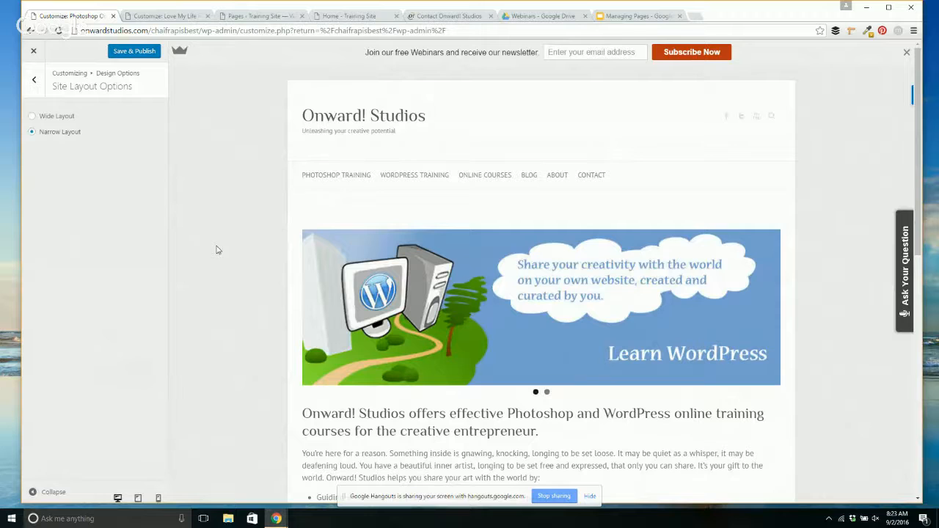
{"action": "left_click", "coordinate": [33, 117]}
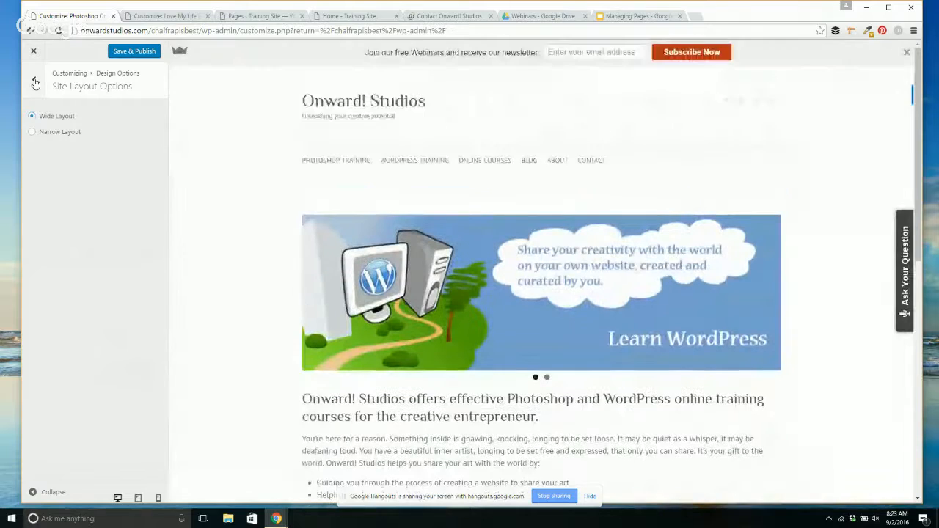
{"action": "left_click", "coordinate": [35, 83]}
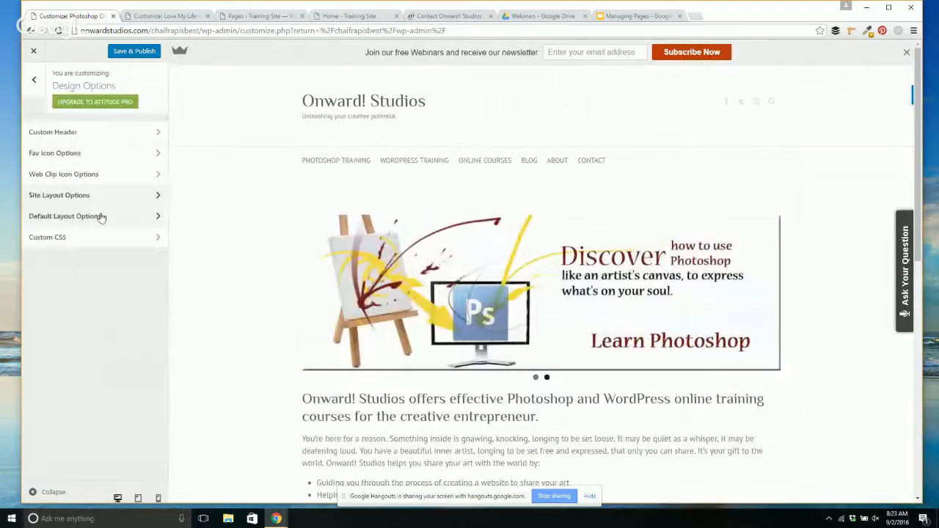
Step: Set the Default Layout Options to Right Sidebar and check the home page preview
{"action": "left_click", "coordinate": [108, 219]}
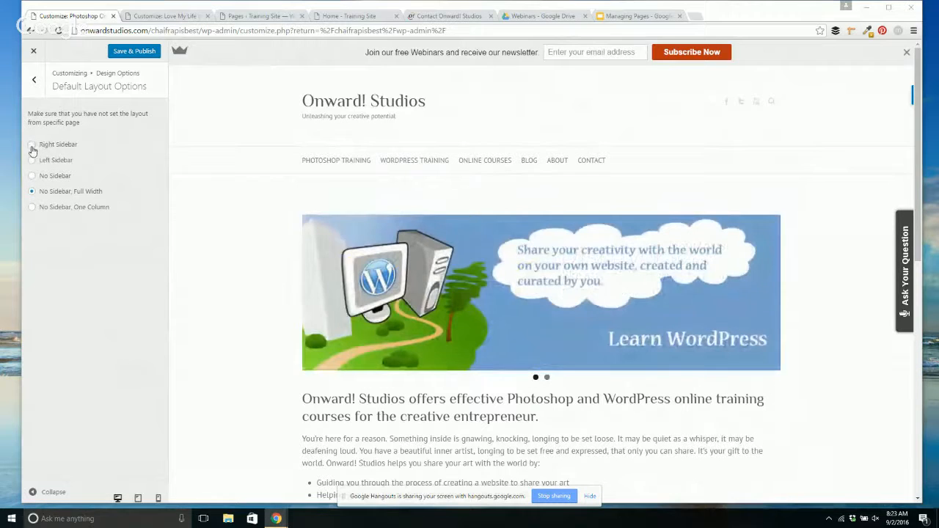
{"action": "left_click", "coordinate": [32, 147]}
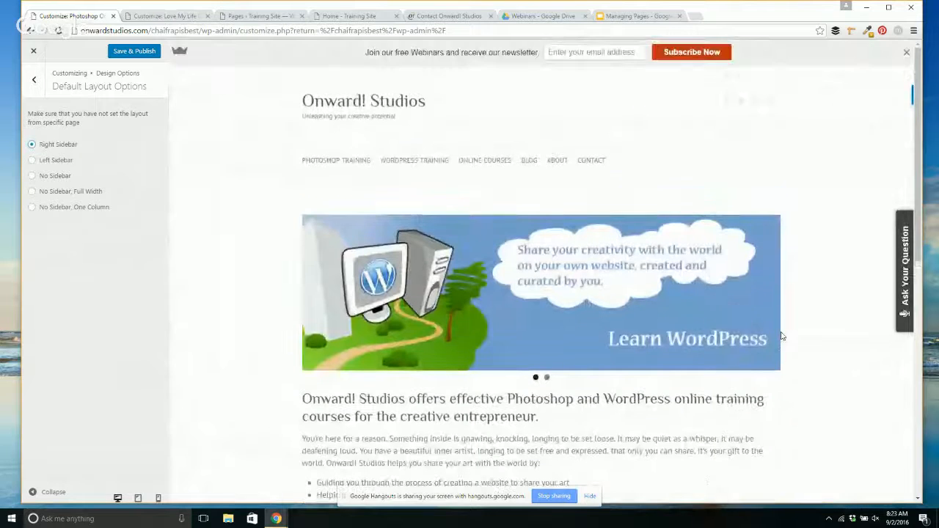
{"action": "scroll", "coordinate": [822, 361], "scroll_direction": "down", "scroll_amount": 3}
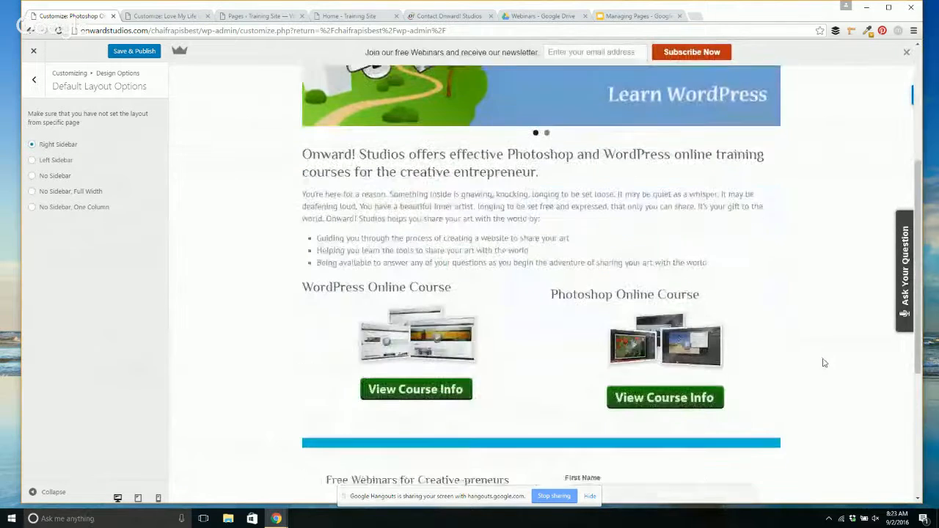
{"action": "scroll", "coordinate": [786, 337], "scroll_direction": "up", "scroll_amount": 1}
{"action": "scroll", "coordinate": [785, 337], "scroll_direction": "up", "scroll_amount": 2}
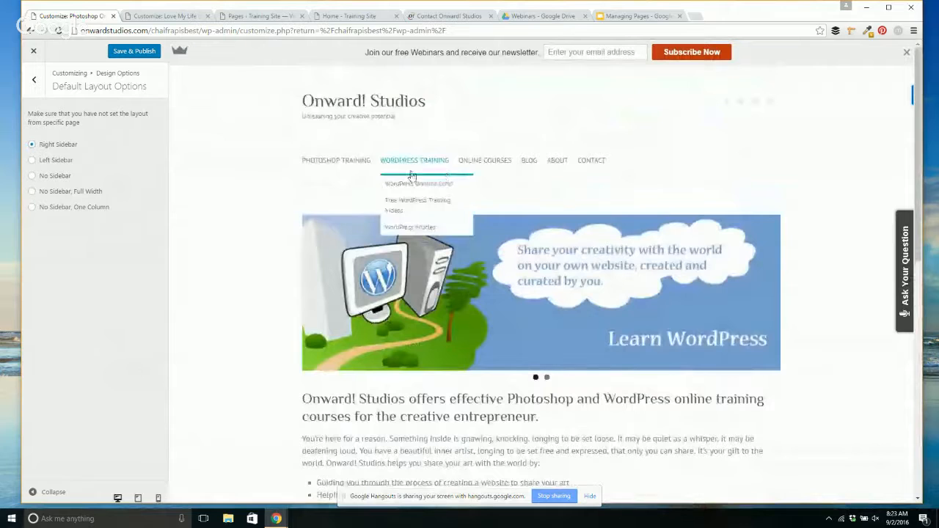
Step: Open the Blog page in the customizer preview and examine its sidebar beside the posts
{"action": "left_click", "coordinate": [529, 162]}
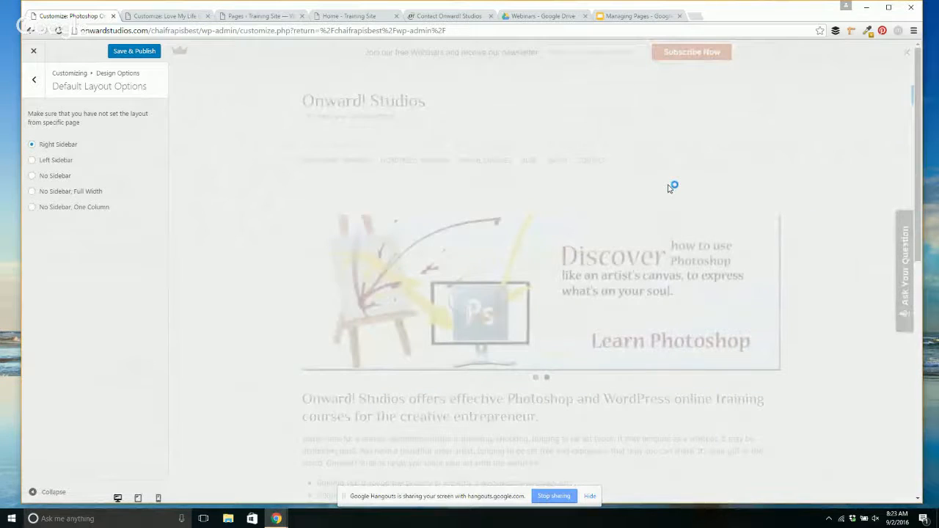
{"action": "scroll", "coordinate": [758, 341], "scroll_direction": "down", "scroll_amount": 1}
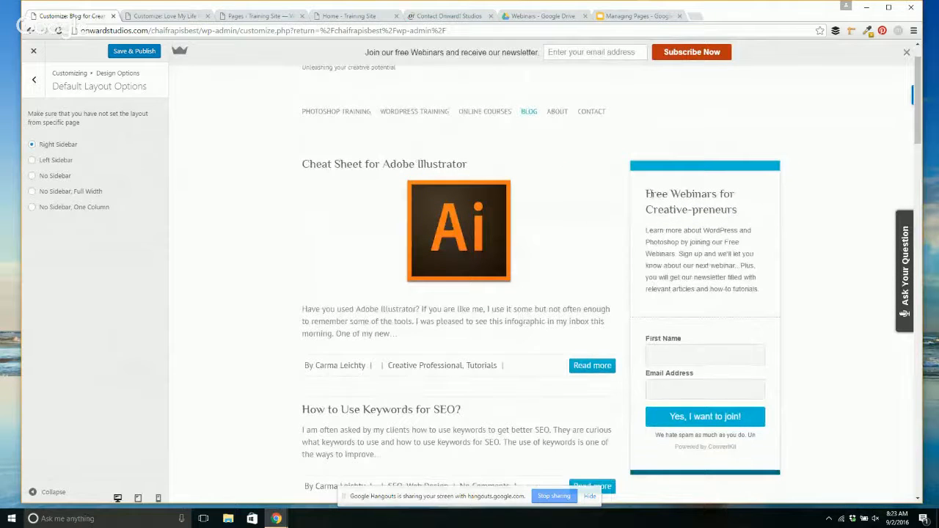
{"action": "scroll", "coordinate": [719, 294], "scroll_direction": "down", "scroll_amount": 2}
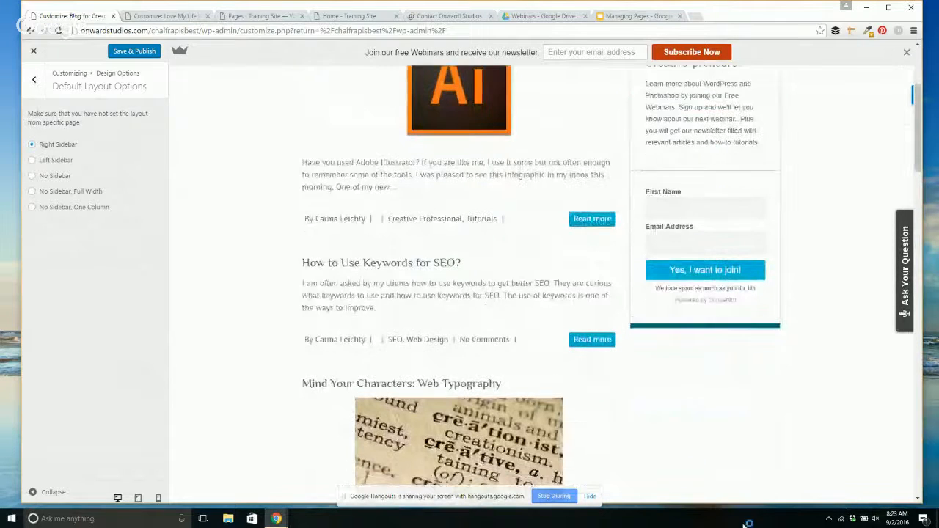
{"action": "scroll", "coordinate": [310, 138], "scroll_direction": "up", "scroll_amount": 2}
{"action": "scroll", "coordinate": [310, 138], "scroll_direction": "up", "scroll_amount": 1}
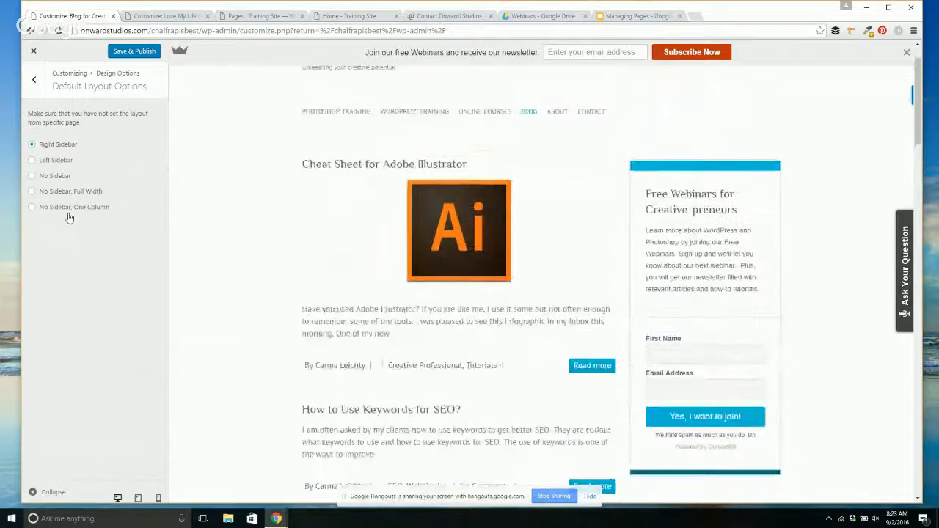
Step: Change the default layout to Left Sidebar and examine the blog page preview
{"action": "left_click", "coordinate": [60, 164]}
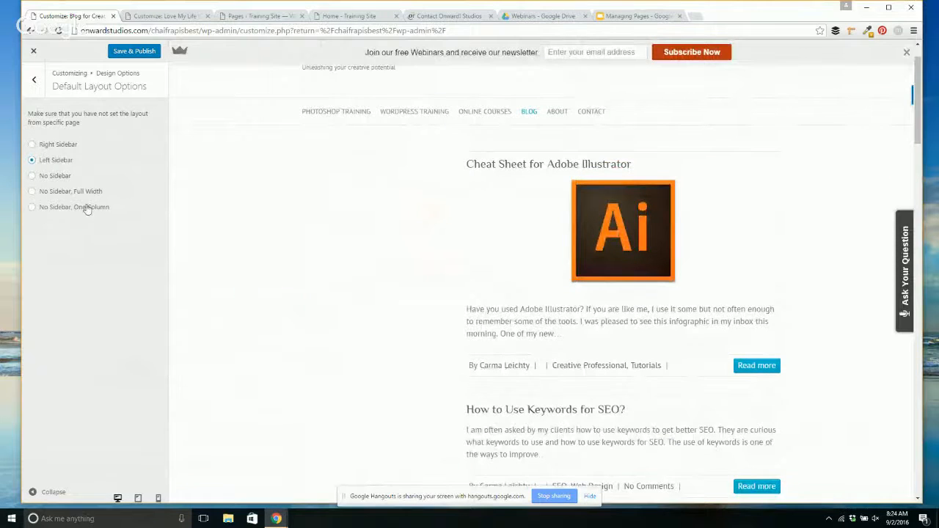
{"action": "scroll", "coordinate": [450, 237], "scroll_direction": "down", "scroll_amount": 3}
{"action": "scroll", "coordinate": [449, 249], "scroll_direction": "up", "scroll_amount": 4}
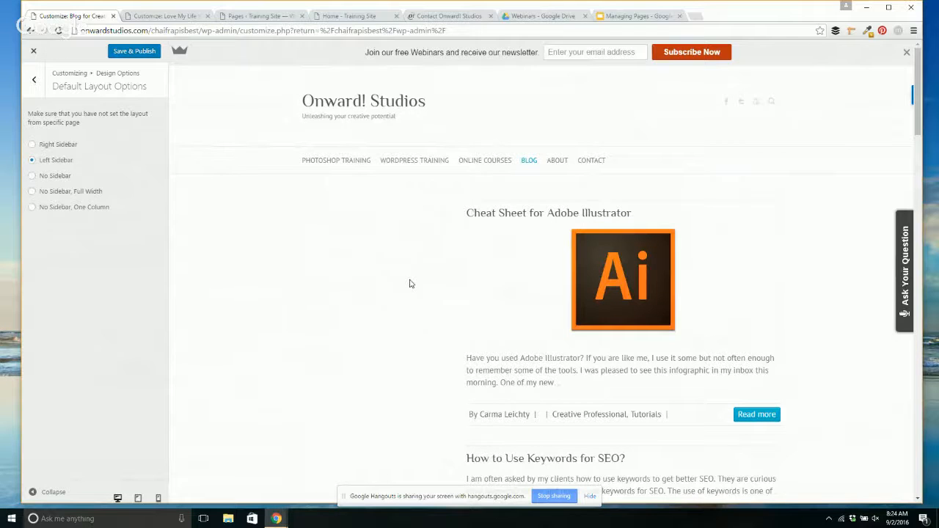
Step: Compare the No Sidebar, Full Width and One Column layouts on the blog page, ending with No Sidebar, Full Width
{"action": "left_click", "coordinate": [46, 179]}
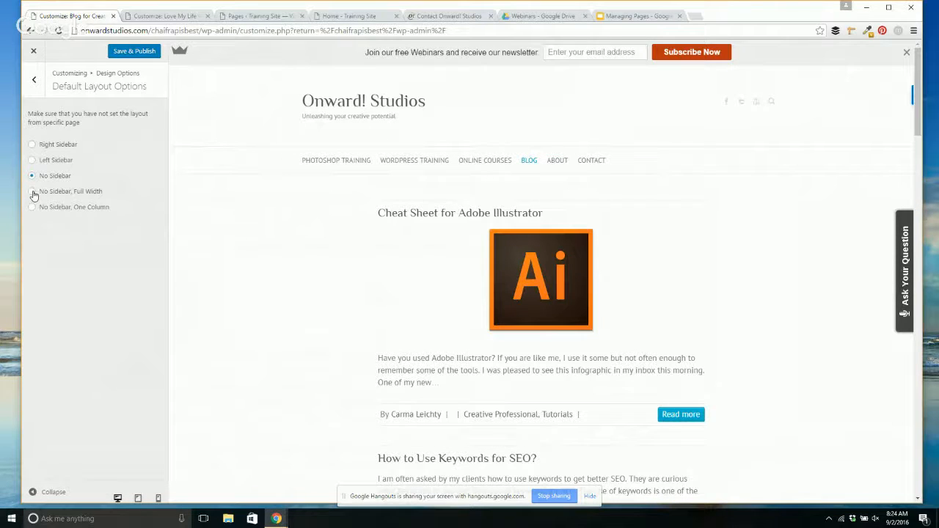
{"action": "left_click", "coordinate": [31, 192]}
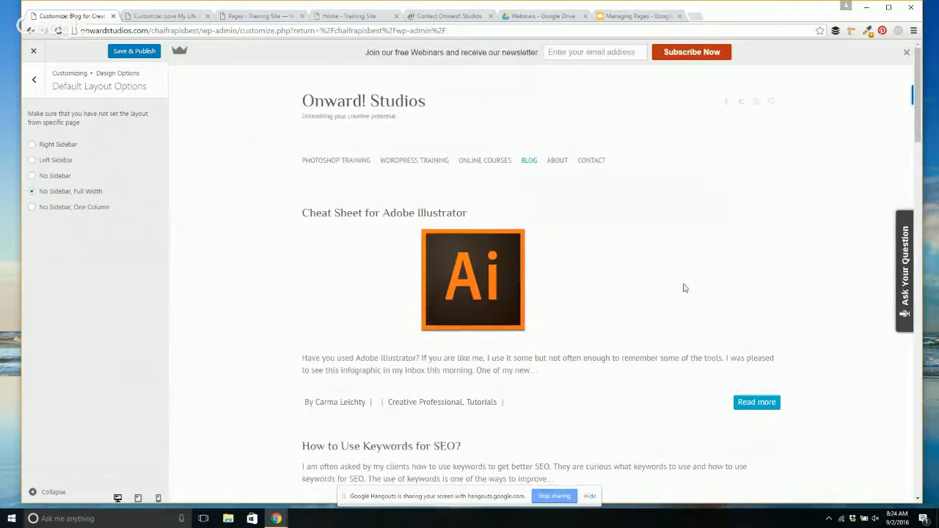
{"action": "left_click", "coordinate": [32, 207]}
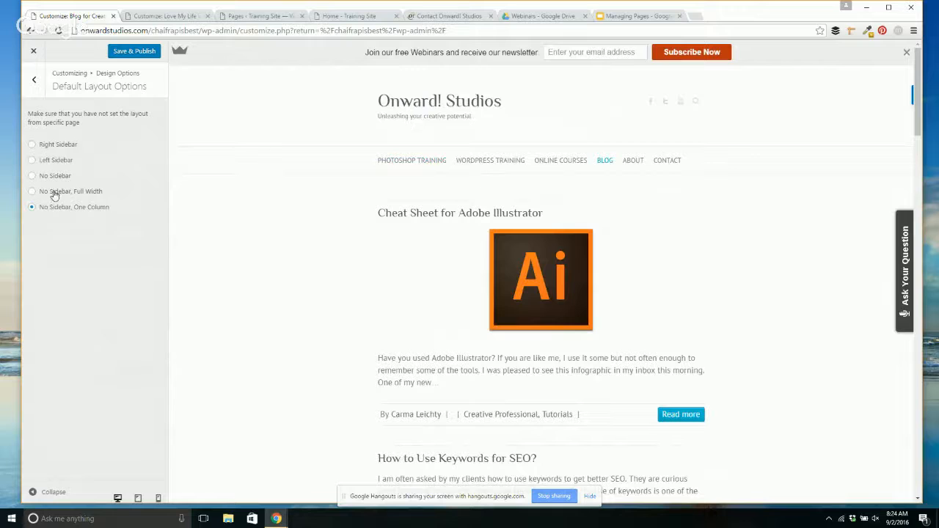
{"action": "left_click", "coordinate": [32, 192]}
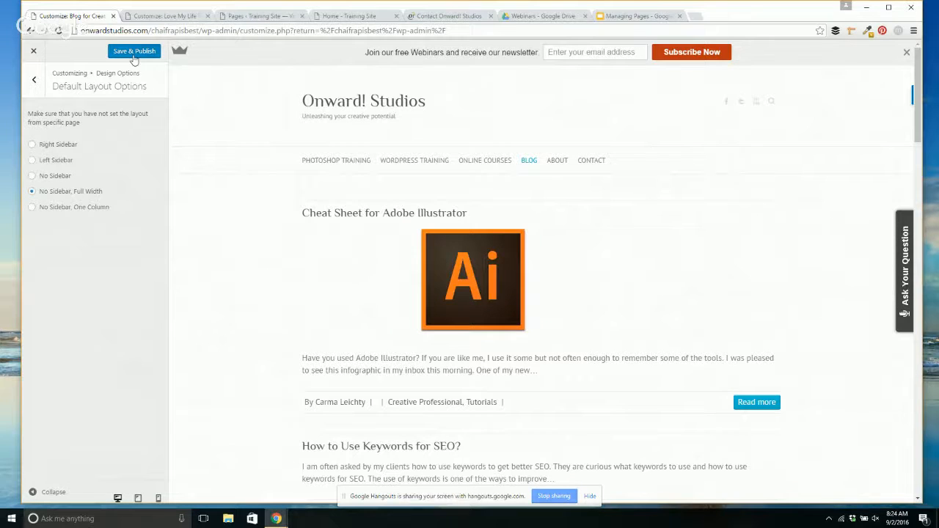
Step: Switch to the Love My Life Coach site, exit its customizer, and reopen it from the Appearance section
{"action": "left_click", "coordinate": [164, 16]}
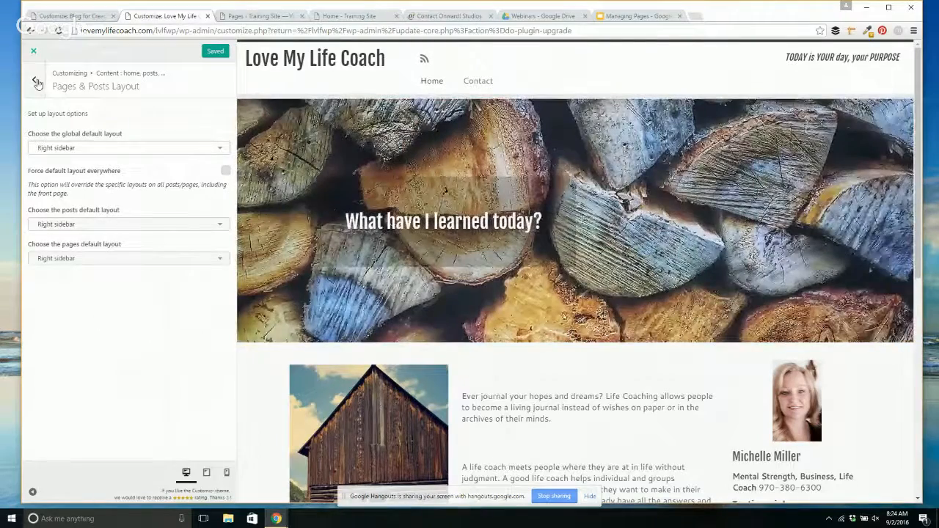
{"action": "left_click", "coordinate": [37, 83]}
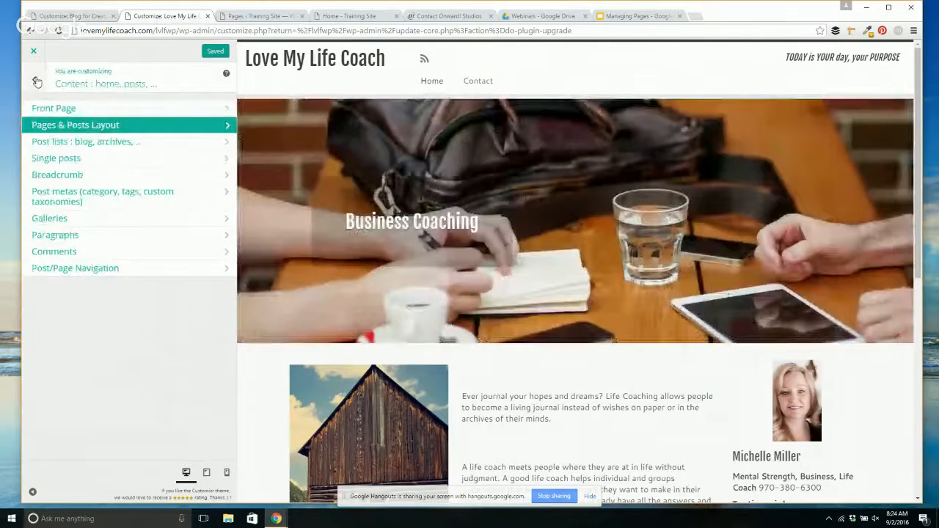
{"action": "left_click", "coordinate": [37, 83]}
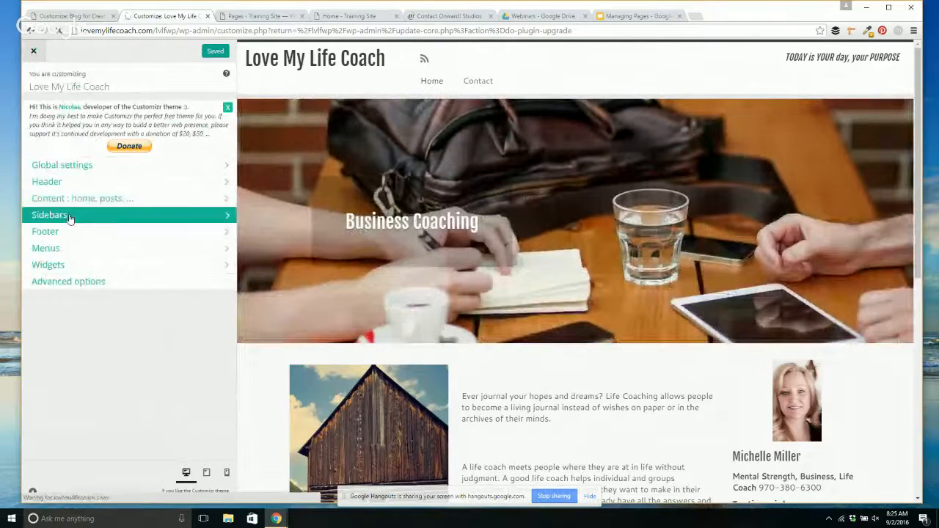
{"action": "left_click", "coordinate": [34, 54]}
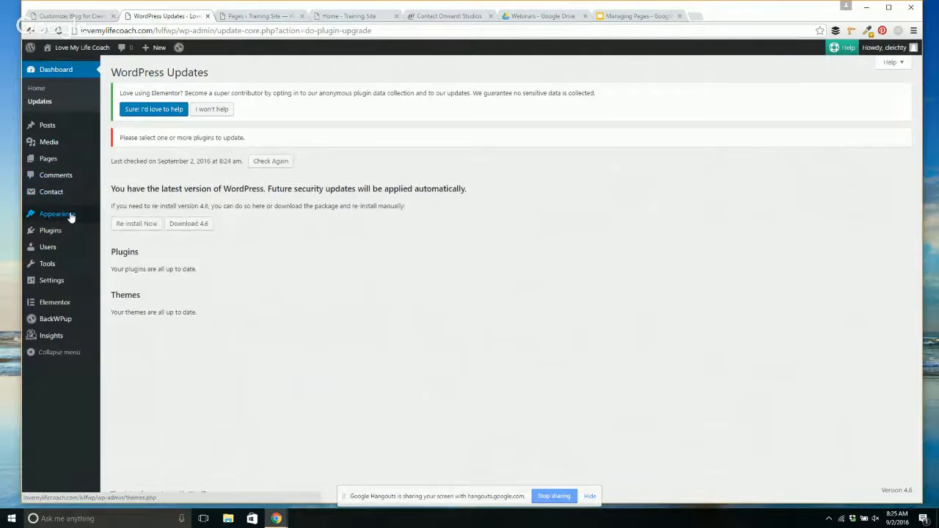
{"action": "left_click", "coordinate": [72, 217]}
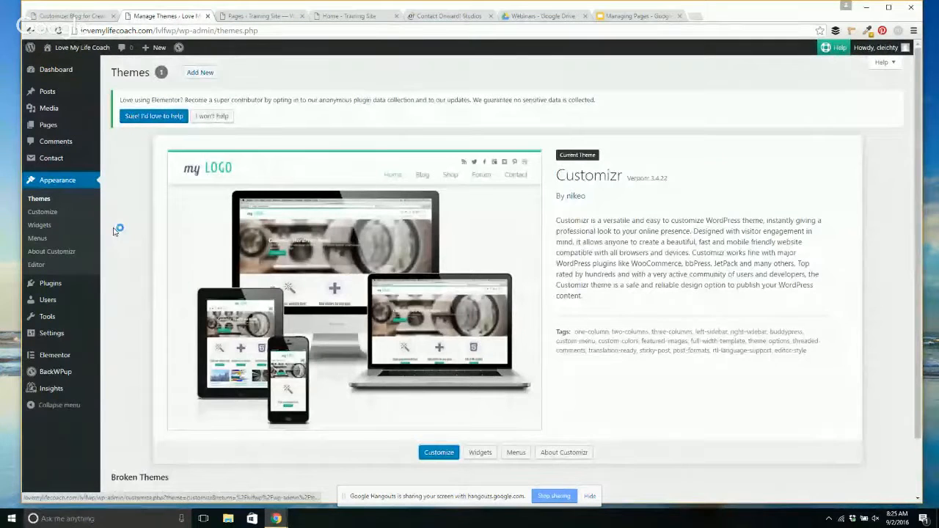
{"action": "left_click", "coordinate": [44, 211]}
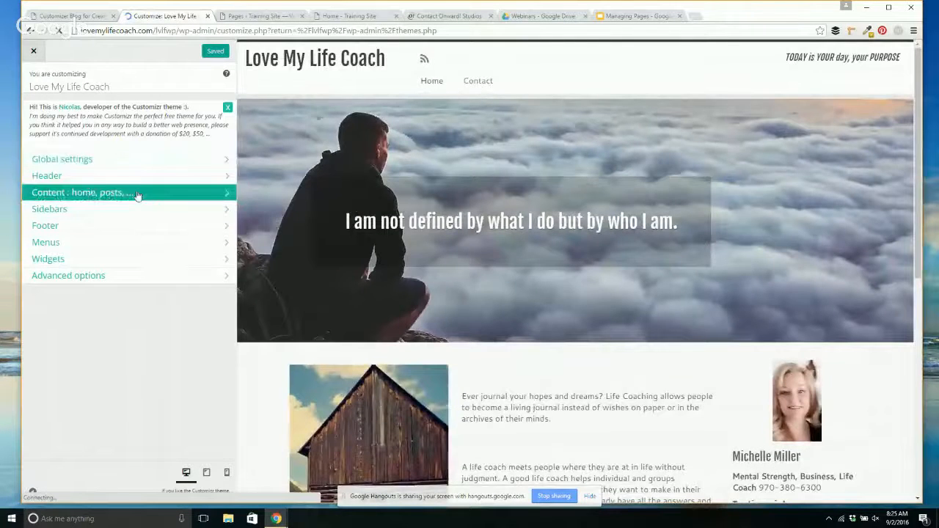
Step: Open the Pages & Posts Layout settings under Content and show the choices for the global default layout
{"action": "left_click", "coordinate": [140, 193]}
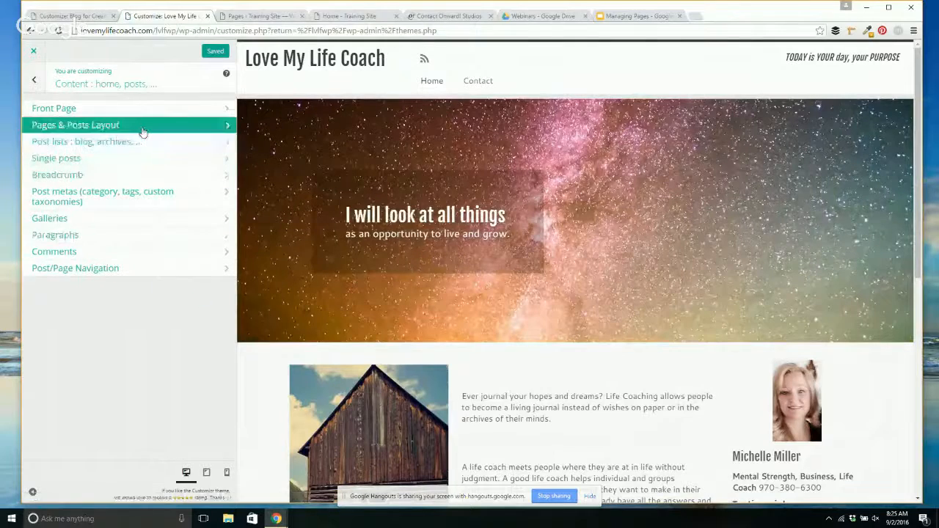
{"action": "left_click", "coordinate": [145, 130]}
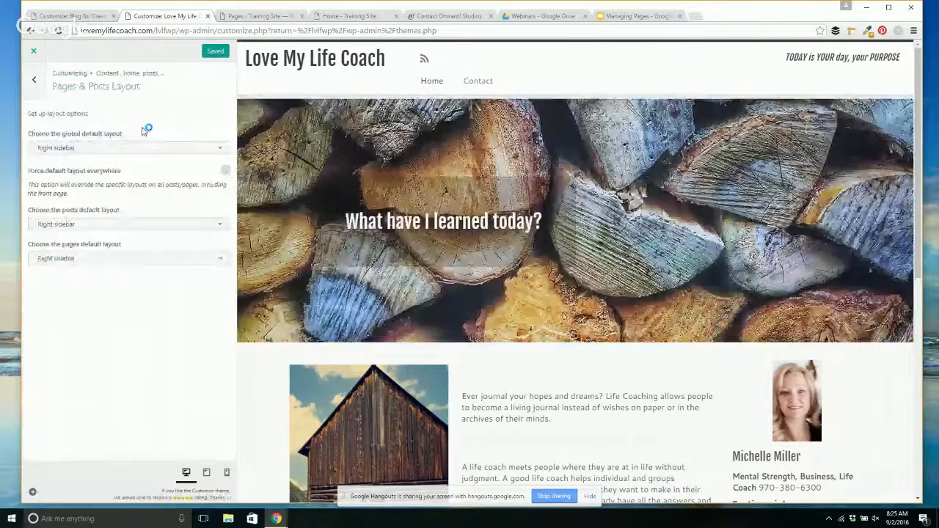
{"action": "left_click", "coordinate": [220, 148]}
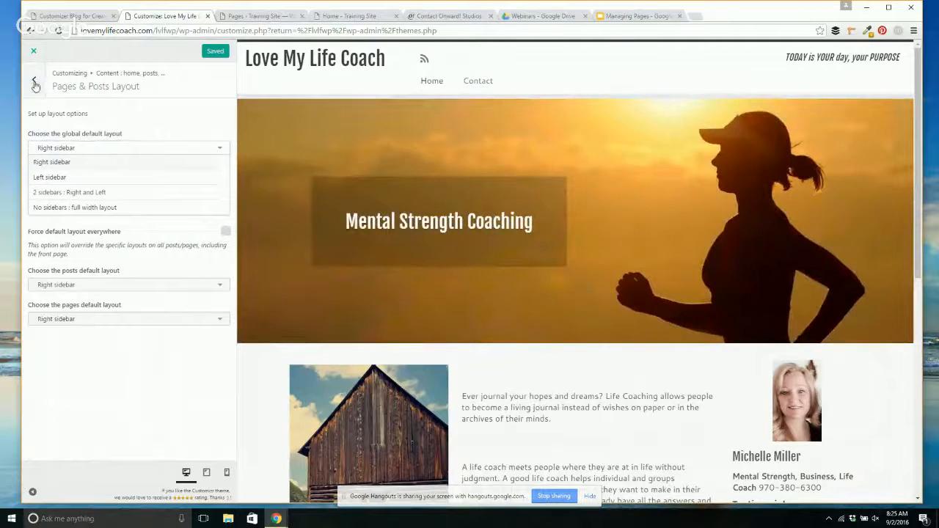
Step: Exit the customizer and open the site's About page for editing from the list of all pages
{"action": "left_click", "coordinate": [35, 85]}
{"action": "left_click", "coordinate": [33, 51]}
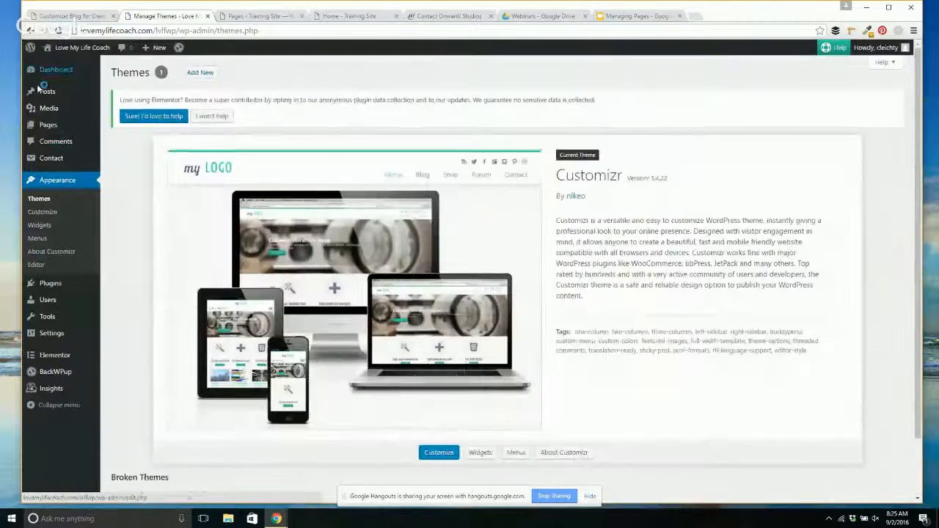
{"action": "mouse_move", "coordinate": [48, 125]}
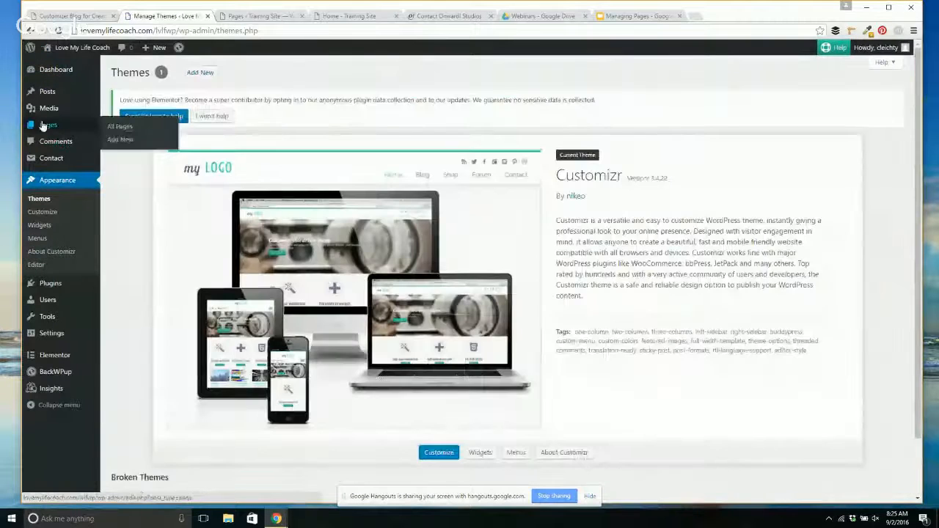
{"action": "left_click", "coordinate": [121, 130]}
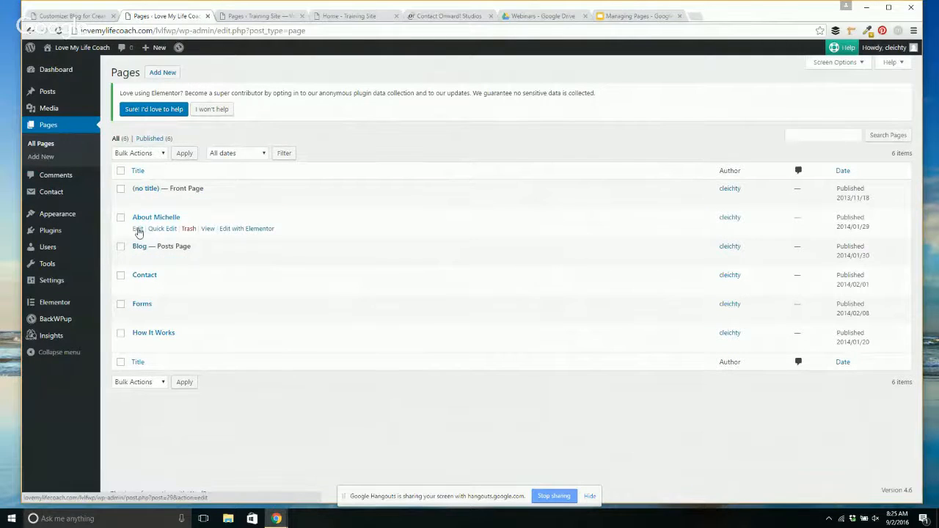
{"action": "left_click", "coordinate": [137, 229]}
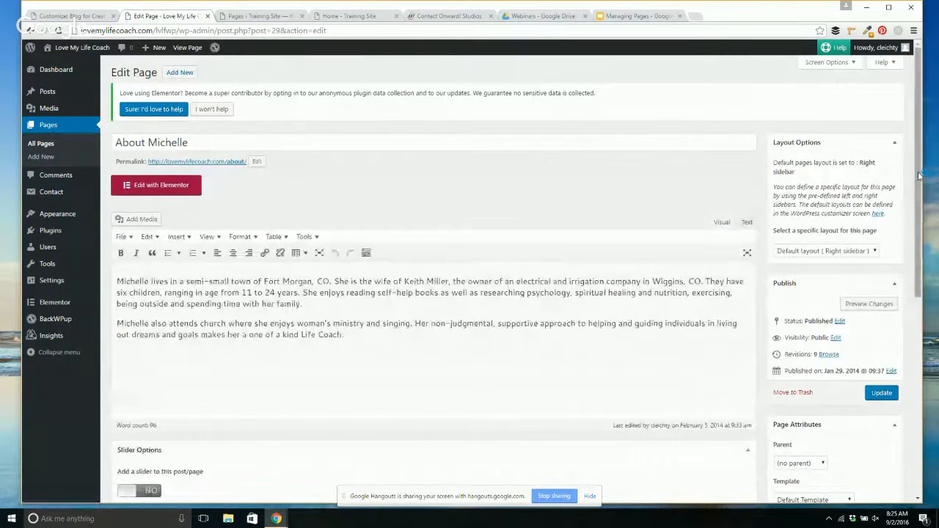
Step: Examine the About page's template setting and show the choices for a page-specific layout under Layout Options
{"action": "scroll", "coordinate": [925, 260], "scroll_direction": "down", "scroll_amount": 2}
{"action": "scroll", "coordinate": [926, 260], "scroll_direction": "down", "scroll_amount": 2}
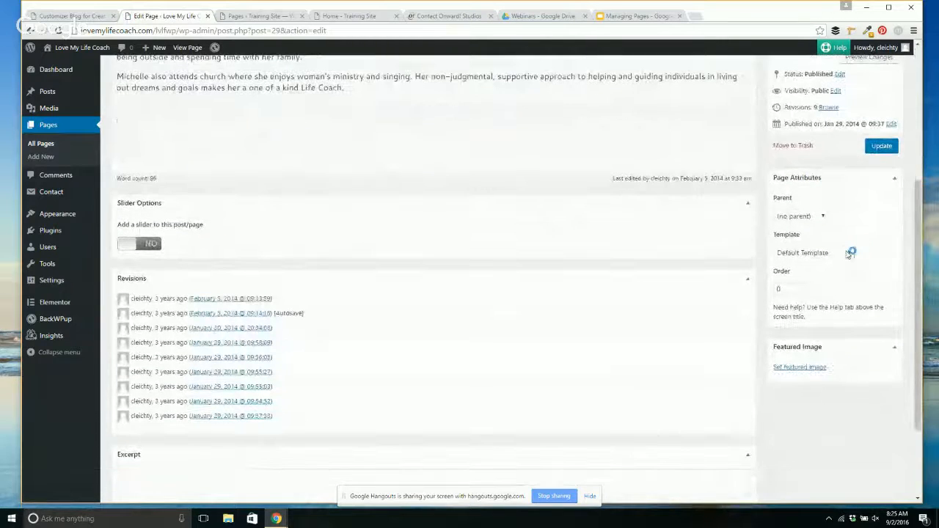
{"action": "left_click", "coordinate": [848, 253]}
{"action": "left_click", "coordinate": [848, 253]}
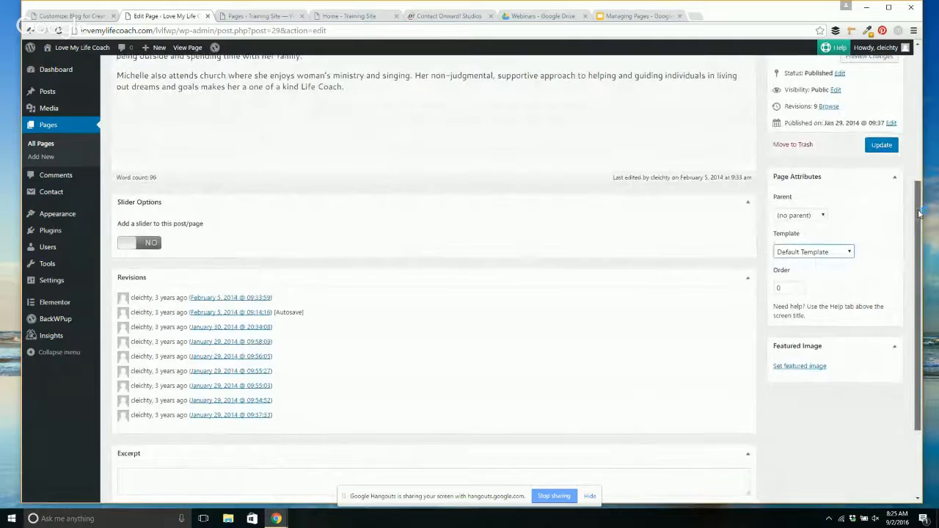
{"action": "scroll", "coordinate": [926, 282], "scroll_direction": "down", "scroll_amount": 2}
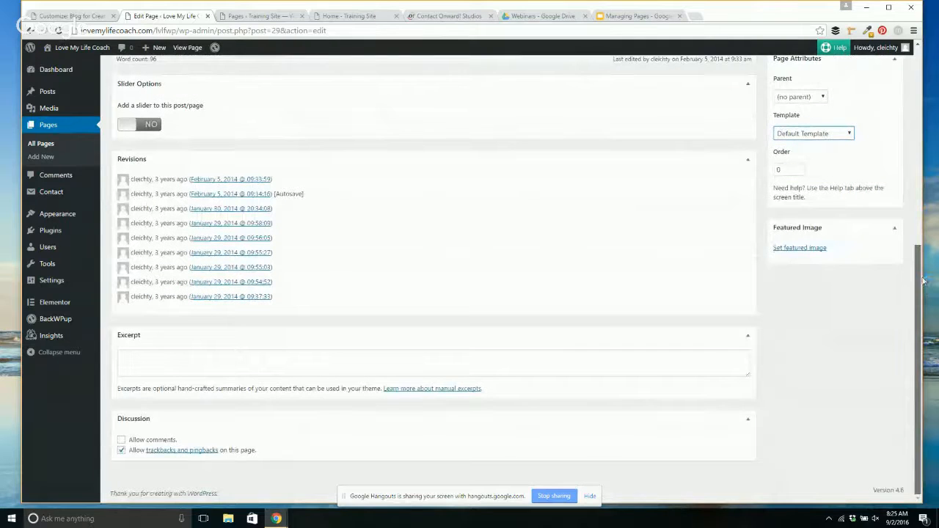
{"action": "scroll", "coordinate": [922, 223], "scroll_direction": "up", "scroll_amount": 2}
{"action": "left_click_drag", "start_coordinate": [922, 223], "coordinate": [915, 100]}
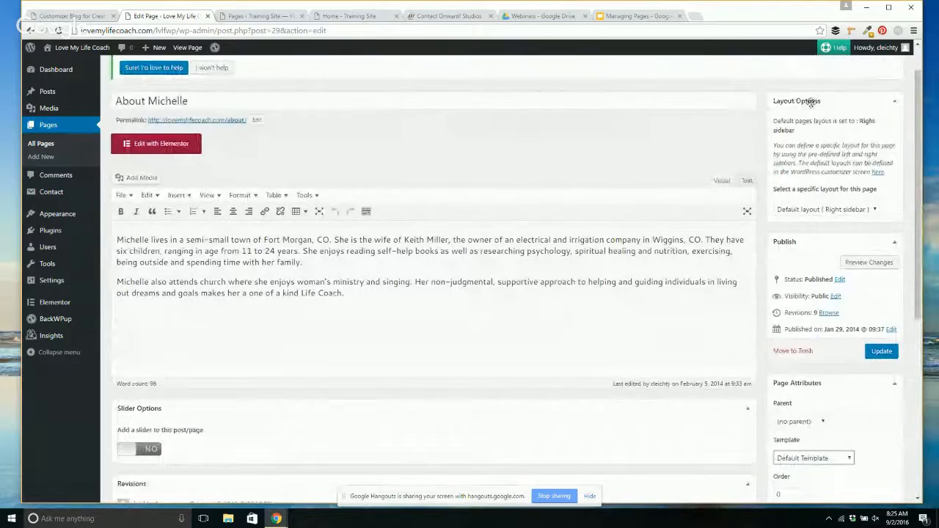
{"action": "left_click", "coordinate": [875, 211]}
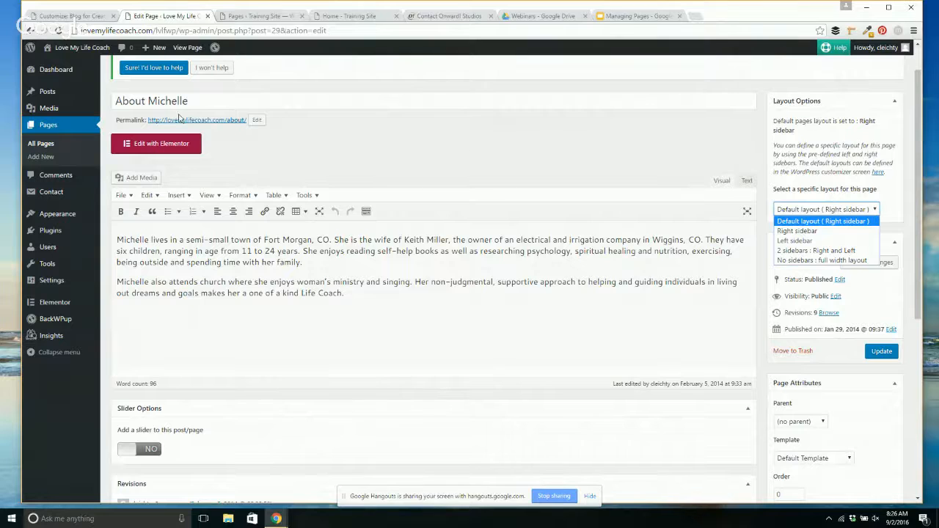
Step: Switch to the Managing Pages presentation, advance to the Adding Elements to Your Pages slide, and return to the Training Site's page list
{"action": "left_click", "coordinate": [635, 15]}
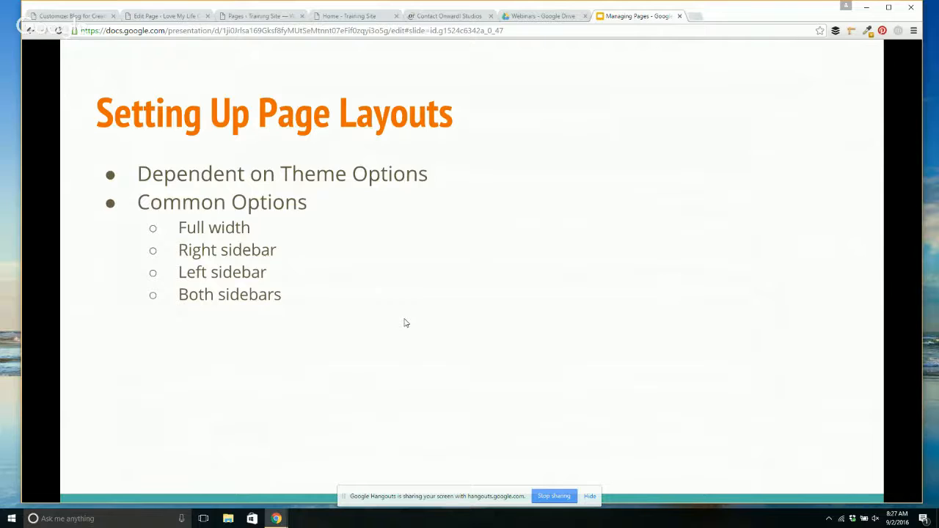
{"action": "key", "text": "Right"}
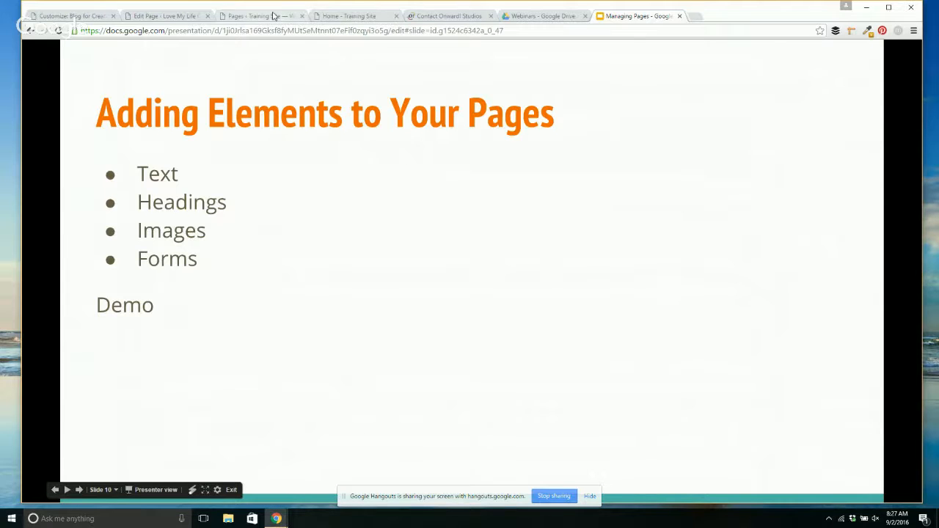
{"action": "left_click", "coordinate": [274, 16]}
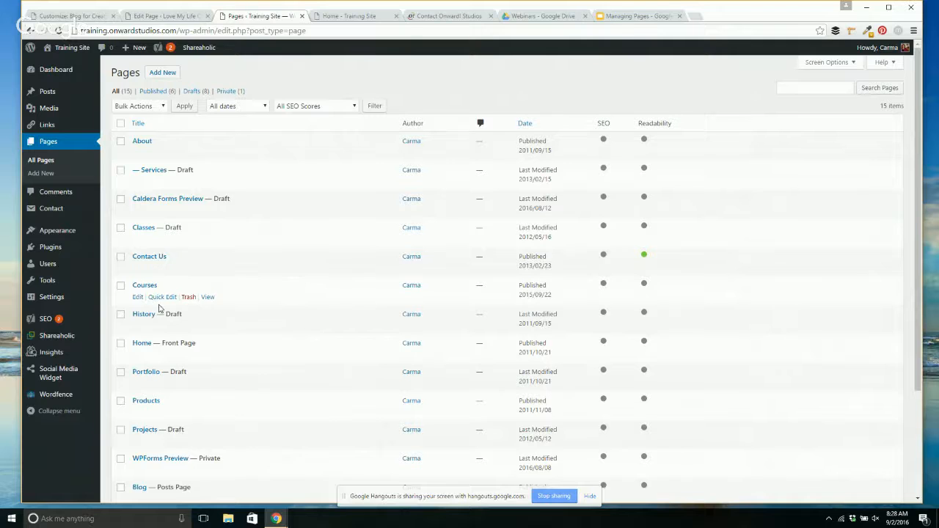
Step: View the published Courses page on the Training Site and look over its headings and text
{"action": "left_click", "coordinate": [350, 18]}
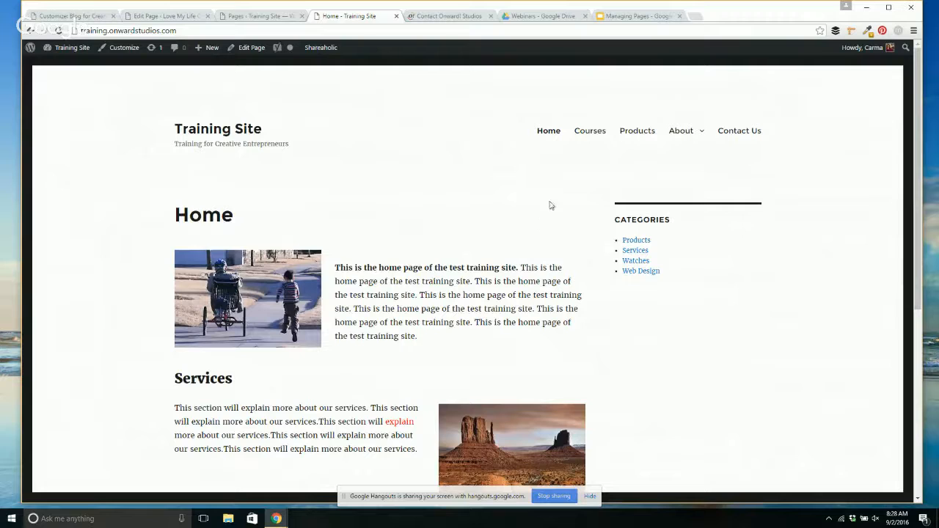
{"action": "left_click", "coordinate": [589, 134]}
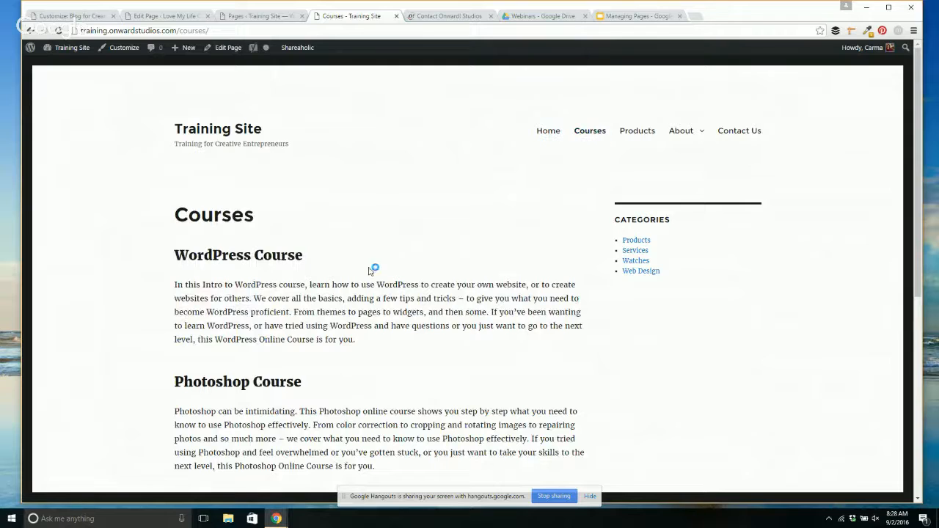
{"action": "scroll", "coordinate": [352, 337], "scroll_direction": "down", "scroll_amount": 1}
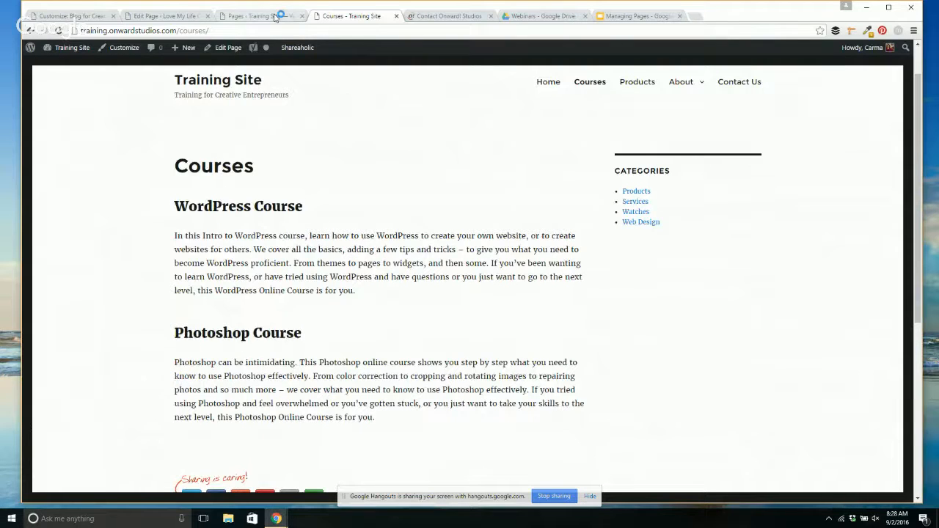
Step: Return to the Training Site's page list and open the Courses page for editing
{"action": "left_click", "coordinate": [275, 17]}
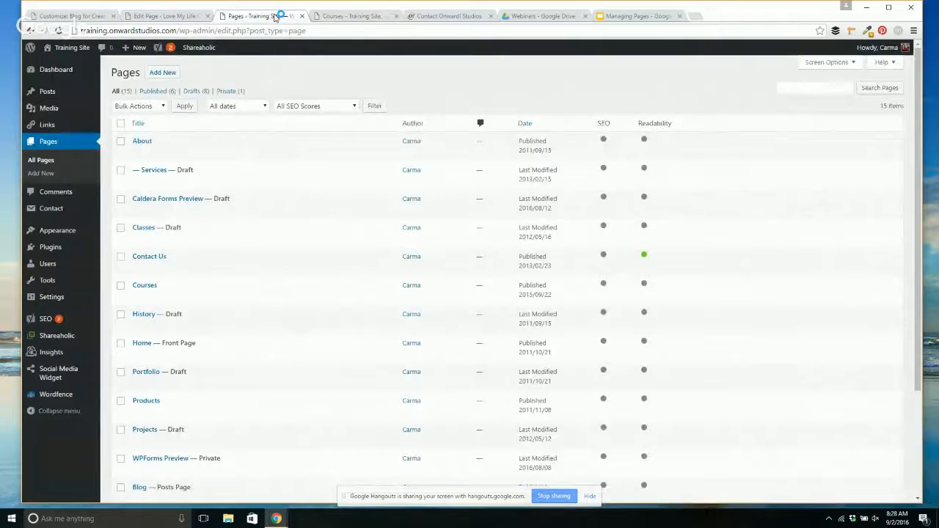
{"action": "mouse_move", "coordinate": [149, 271]}
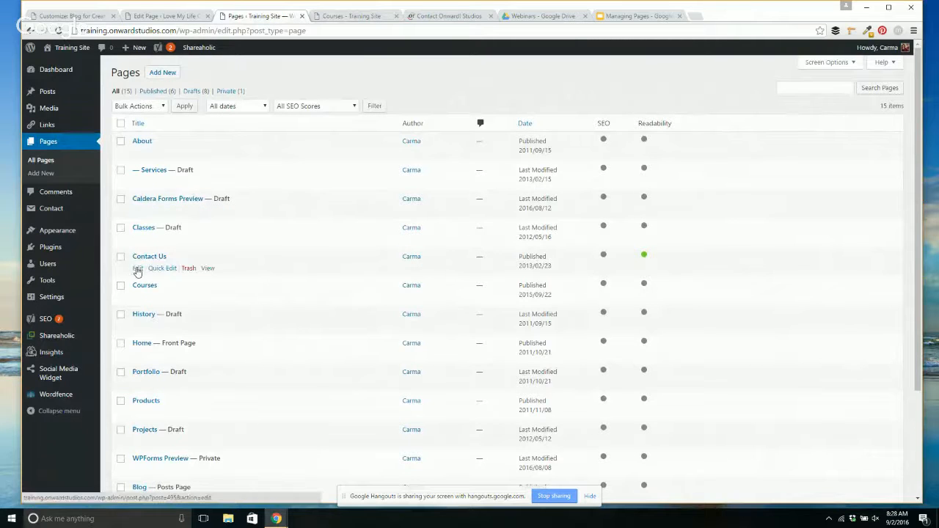
{"action": "mouse_move", "coordinate": [139, 298]}
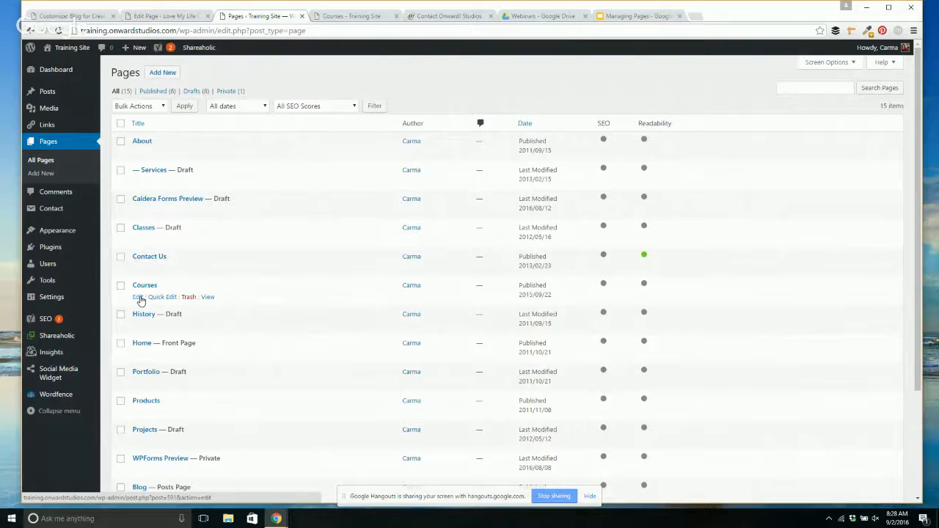
{"action": "left_click", "coordinate": [138, 297]}
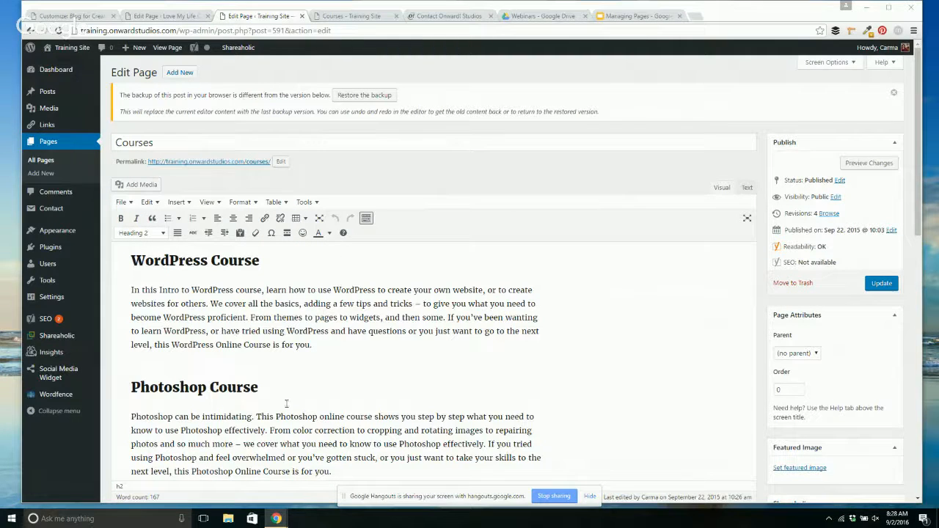
Step: Below the WordPress Course paragraph, add a "Website Design" line followed by the paragraph "This course covers website design."
{"action": "left_click", "coordinate": [321, 344]}
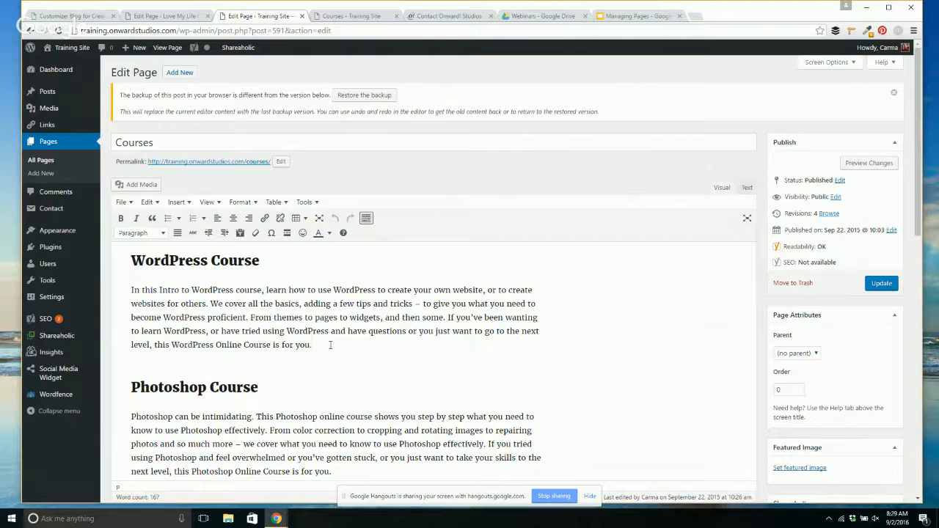
{"action": "key", "text": "Return"}
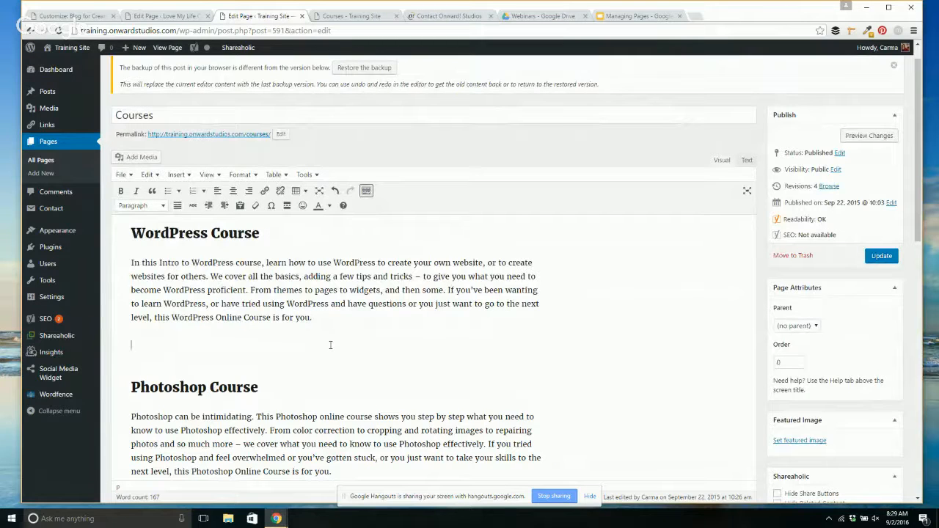
{"action": "type", "text": "Website Design"}
{"action": "key", "text": "Return"}
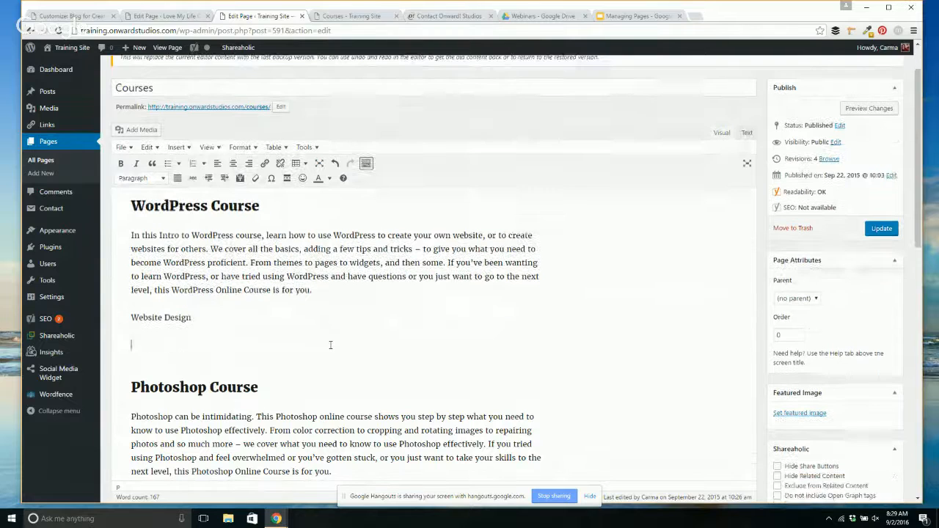
{"action": "type", "text": "This course covers we"}
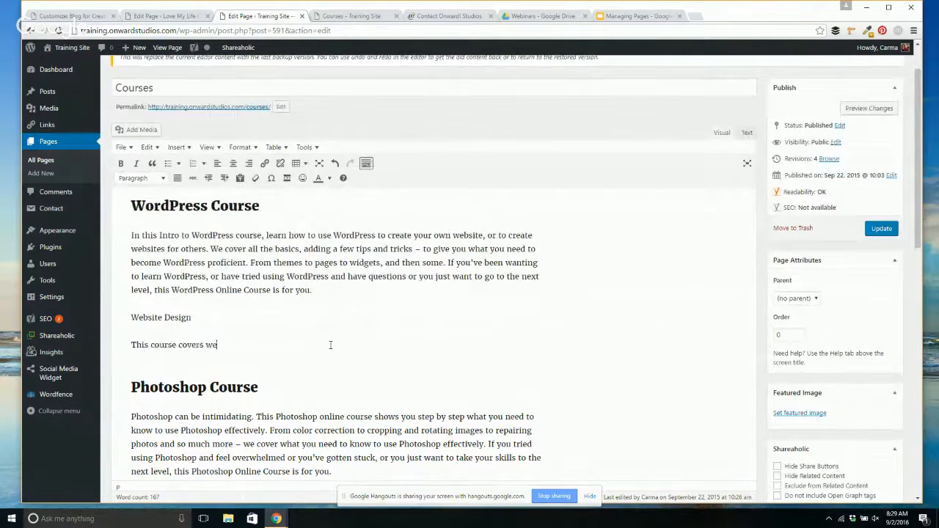
{"action": "type", "text": "bsite design."}
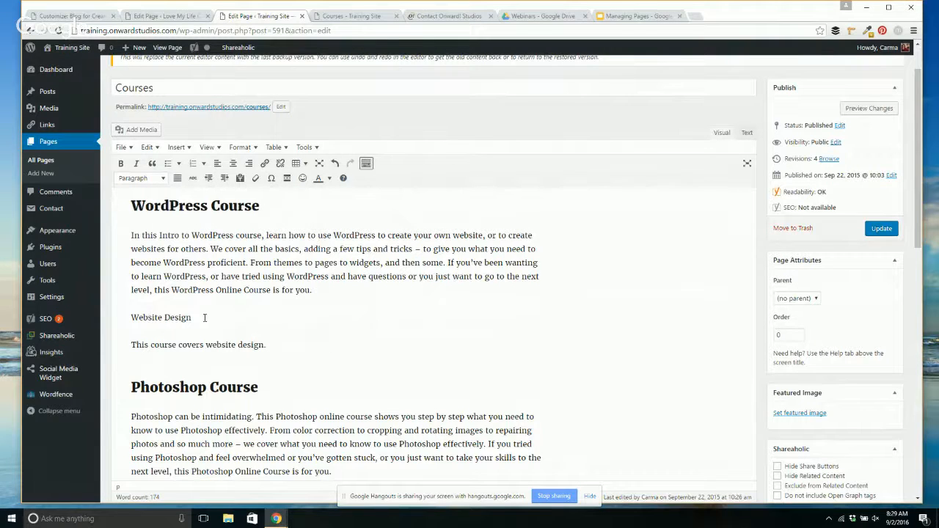
Step: Format the "Website Design" line as Heading 3
{"action": "left_click_drag", "start_coordinate": [200, 318], "coordinate": [99, 315]}
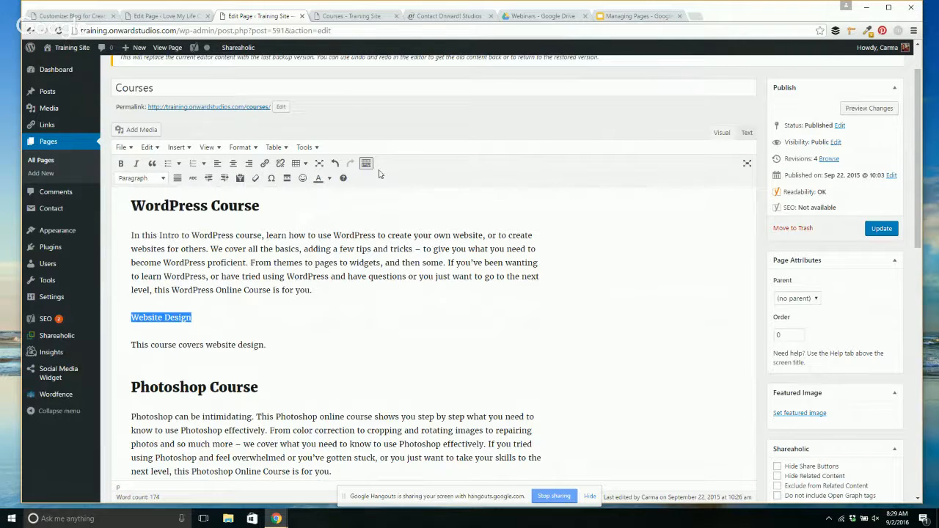
{"action": "left_click", "coordinate": [256, 150]}
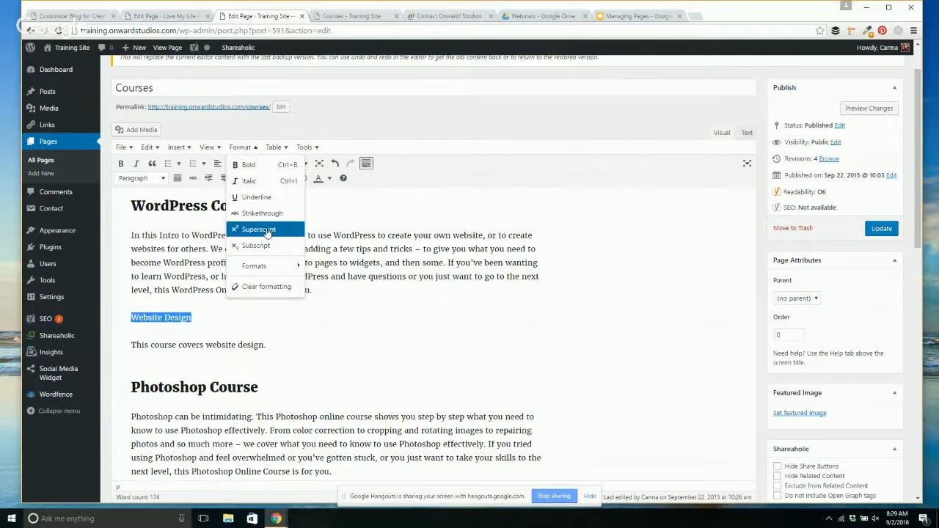
{"action": "mouse_move", "coordinate": [278, 267]}
{"action": "mouse_move", "coordinate": [326, 270]}
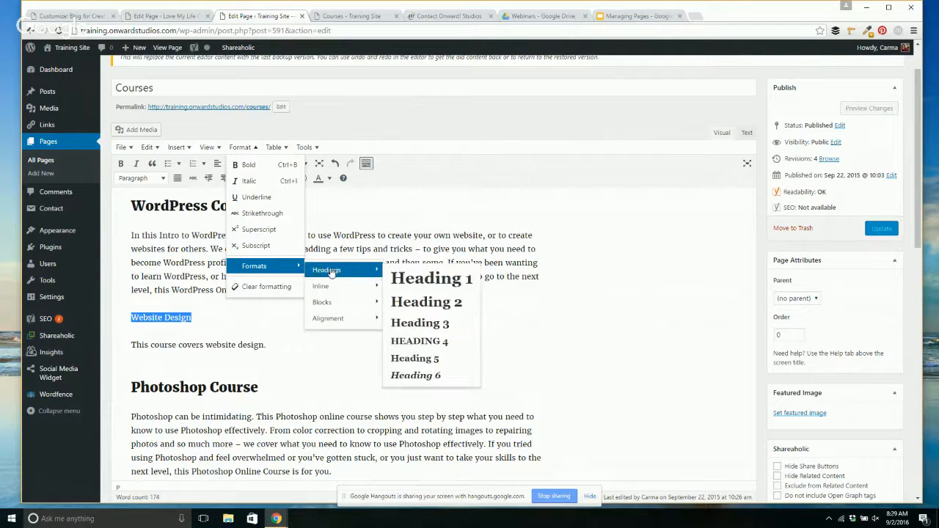
{"action": "left_click", "coordinate": [417, 323]}
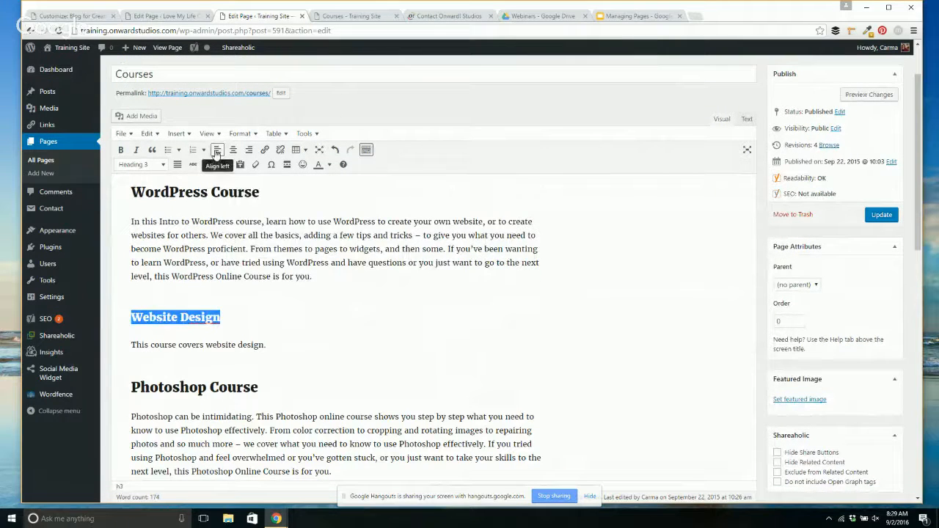
Step: Review the heading levels available for the "Website Design" line, leave the choices, and deselect the text
{"action": "left_click", "coordinate": [253, 135]}
{"action": "mouse_move", "coordinate": [293, 251]}
{"action": "mouse_move", "coordinate": [334, 257]}
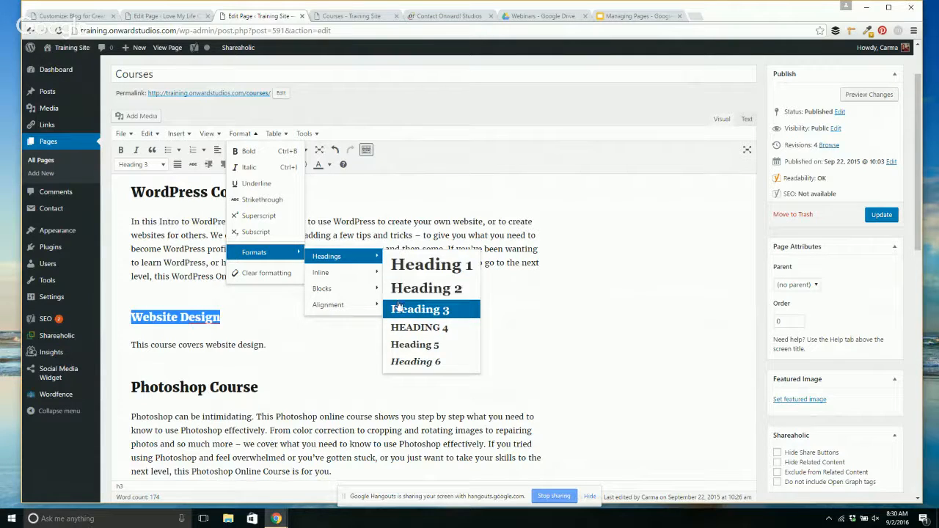
{"action": "left_click", "coordinate": [258, 272]}
{"action": "left_click", "coordinate": [271, 317]}
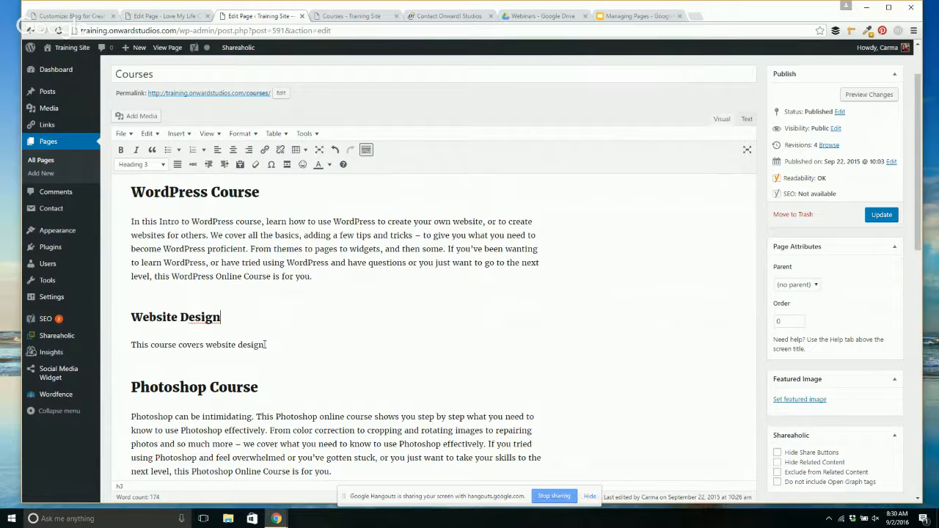
Step: Select the "This course covers website design" sentence and review its alignment and inline formatting choices without applying any
{"action": "left_click_drag", "start_coordinate": [263, 345], "coordinate": [120, 343]}
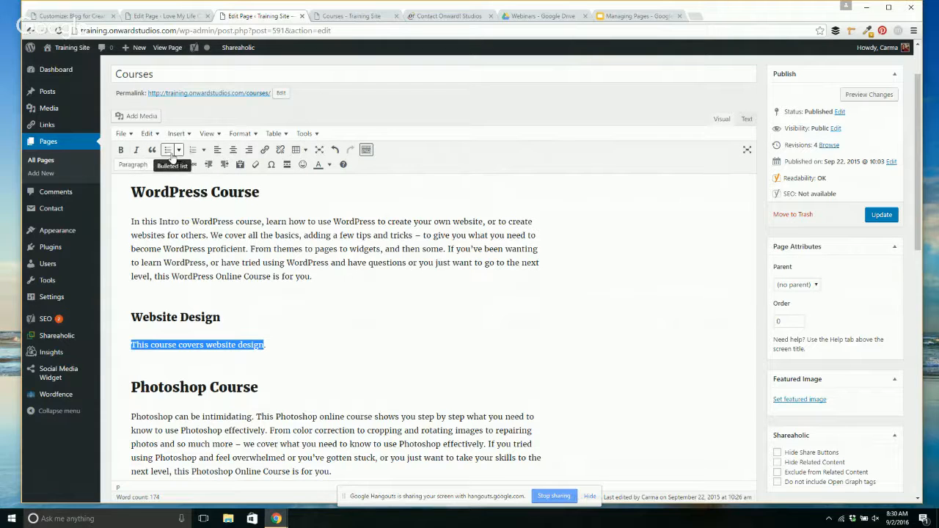
{"action": "left_click", "coordinate": [254, 137]}
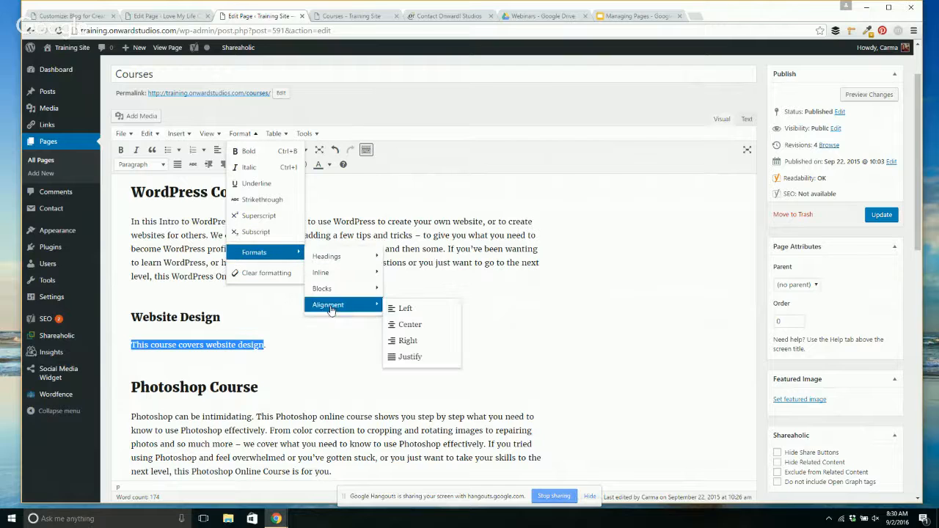
{"action": "mouse_move", "coordinate": [330, 273]}
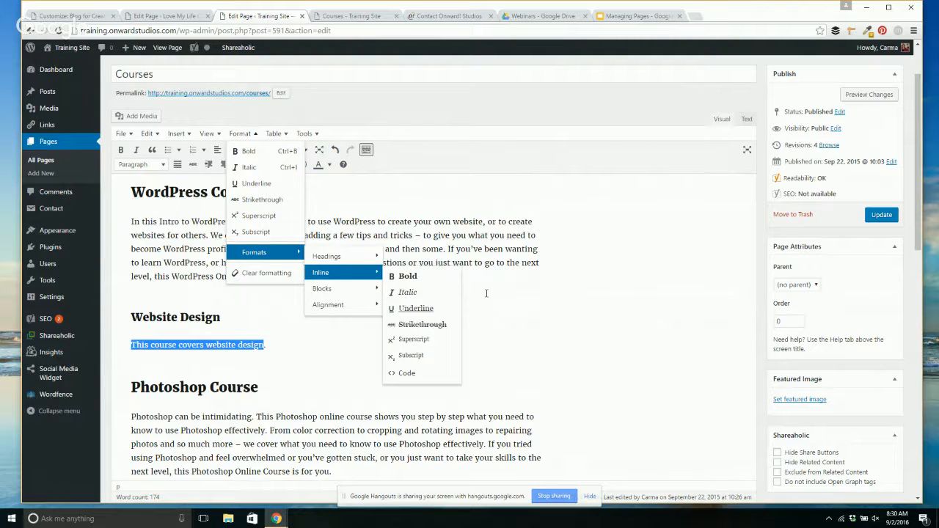
{"action": "left_click", "coordinate": [296, 311]}
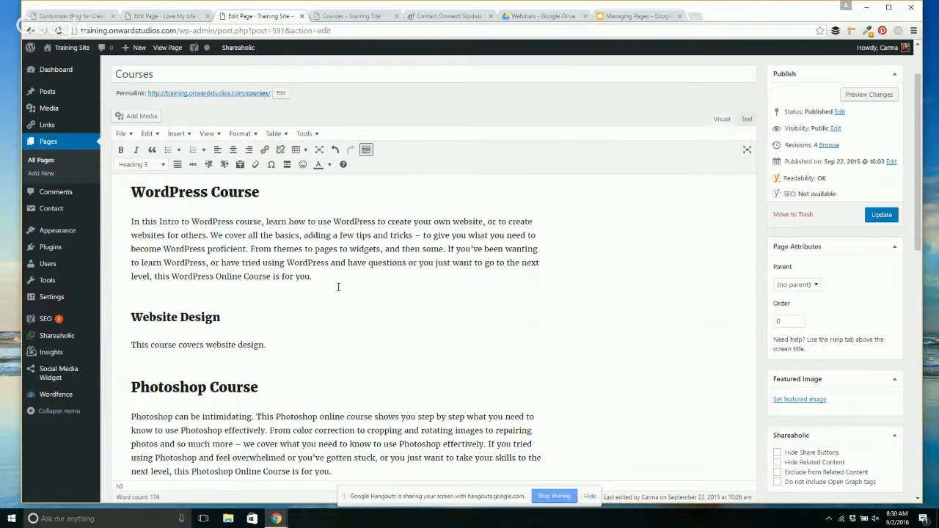
Step: Below "This course covers website design." add "next line is here" after a line break and "next paragraph is here" as a separate paragraph
{"action": "scroll", "coordinate": [317, 323], "scroll_direction": "down", "scroll_amount": 1}
{"action": "left_click", "coordinate": [279, 295]}
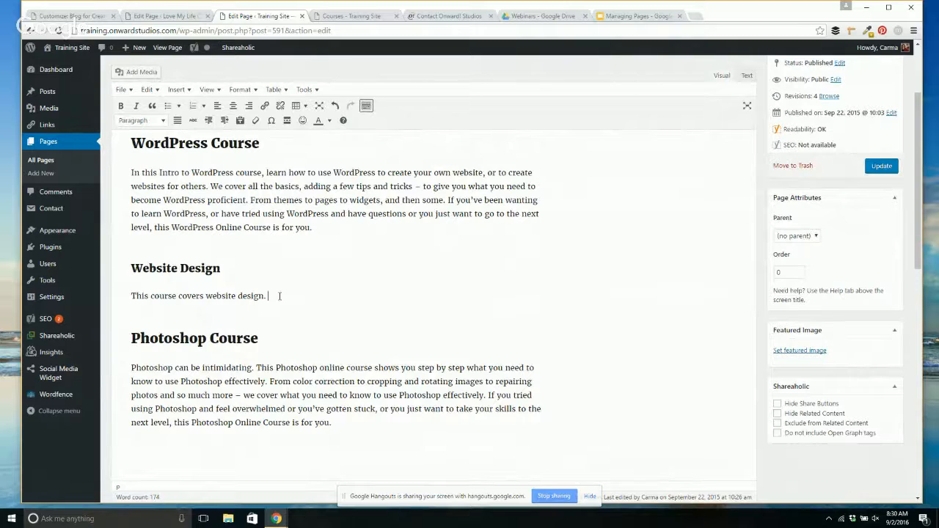
{"action": "key", "text": "Return"}
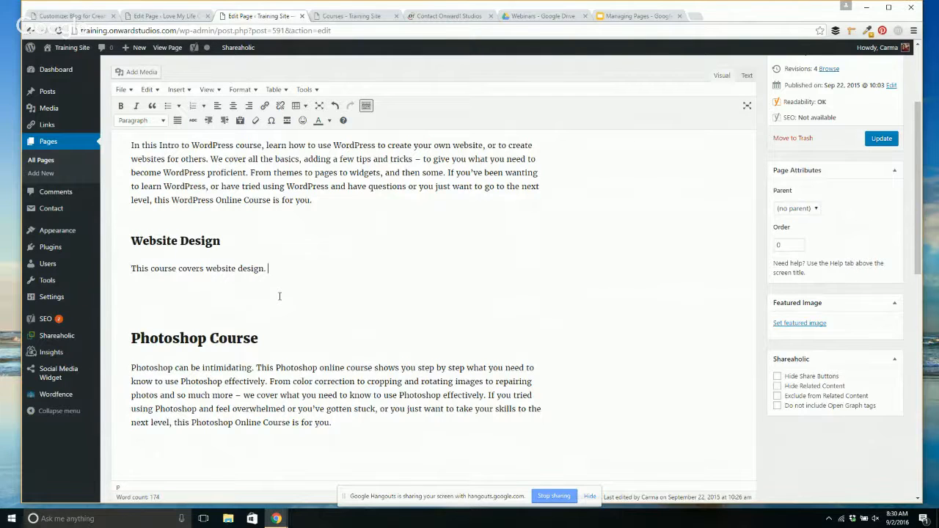
{"action": "key", "text": "shift+Return"}
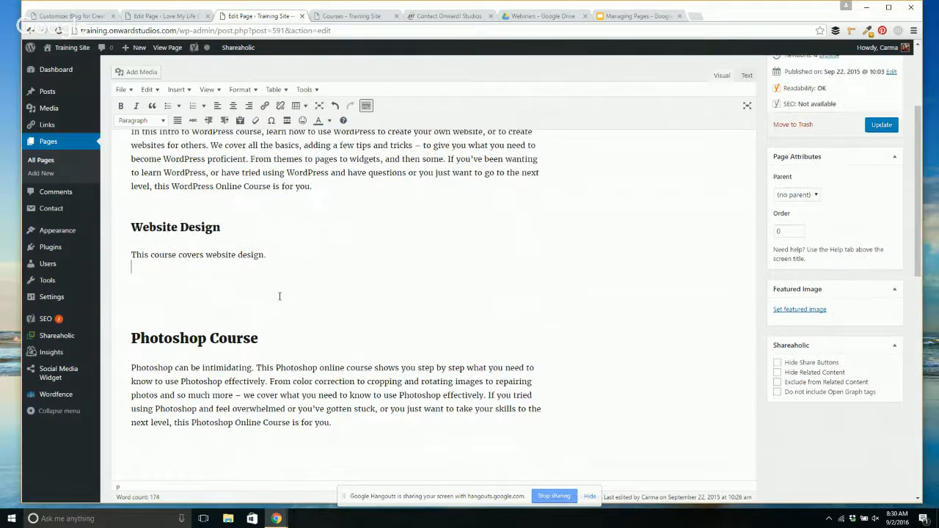
{"action": "type", "text": "next line is here"}
{"action": "key", "text": "Return"}
{"action": "type", "text": "next prag"}
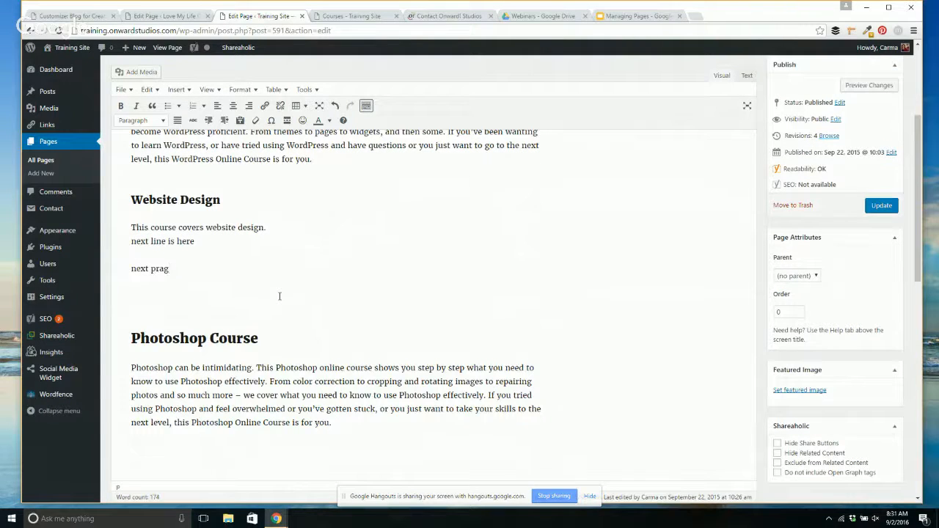
{"action": "key", "text": "BackSpace"}
{"action": "key", "text": "BackSpace"}
{"action": "key", "text": "BackSpace"}
{"action": "type", "text": "aragraph is here"}
{"action": "left_click_drag", "start_coordinate": [142, 253], "coordinate": [130, 255]}
{"action": "left_click", "coordinate": [216, 243]}
{"action": "scroll", "coordinate": [423, 239], "scroll_direction": "down", "scroll_amount": 1}
{"action": "scroll", "coordinate": [423, 242], "scroll_direction": "up", "scroll_amount": 3}
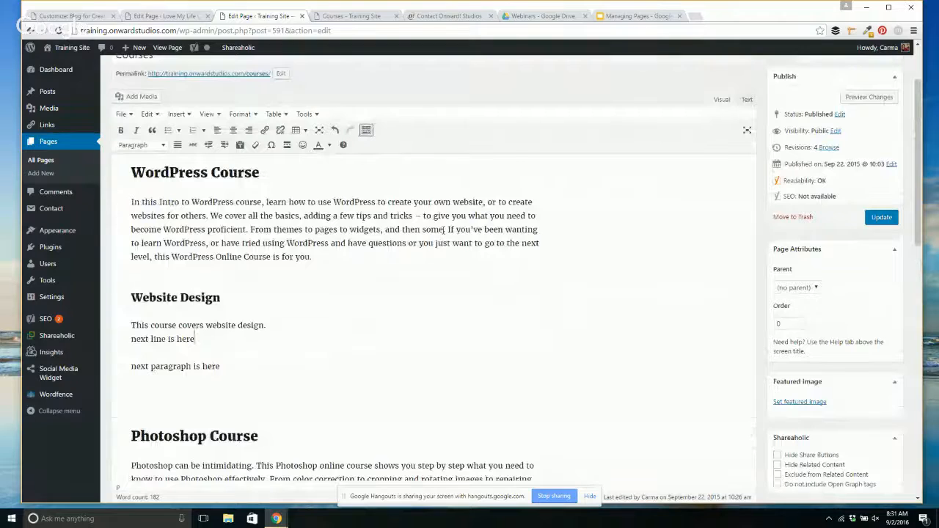
Step: Open the media insertion dialog for the Photoshop Course paragraph, look at uploading files without choosing one, and return to the media library
{"action": "scroll", "coordinate": [312, 320], "scroll_direction": "down", "scroll_amount": 1}
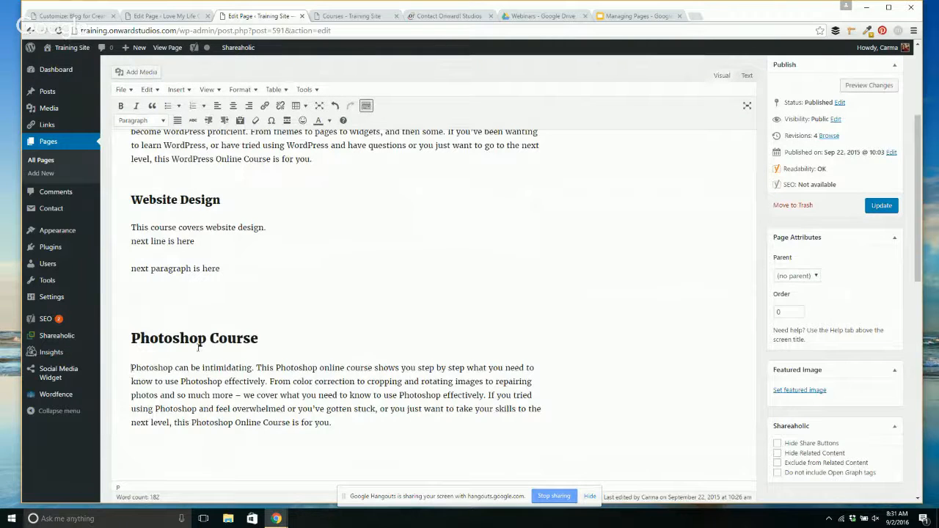
{"action": "left_click", "coordinate": [142, 73]}
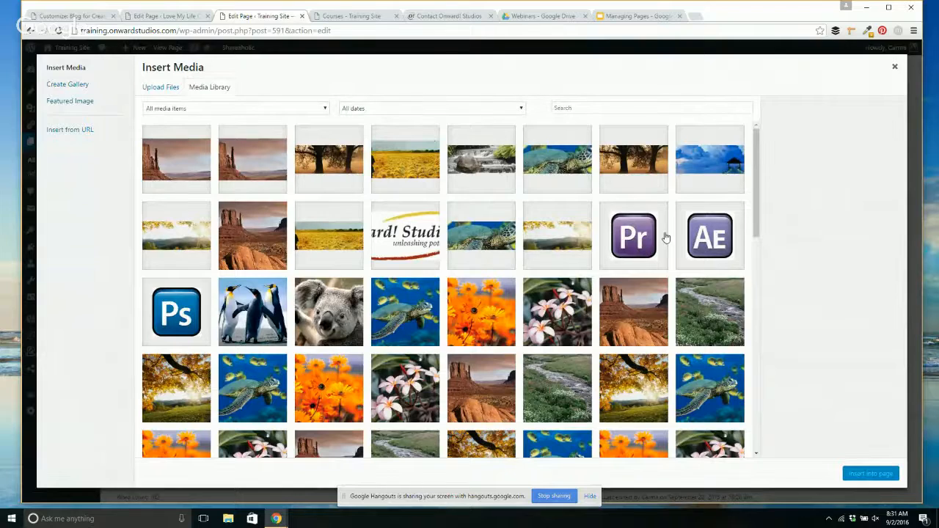
{"action": "left_click_drag", "start_coordinate": [755, 220], "coordinate": [750, 192]}
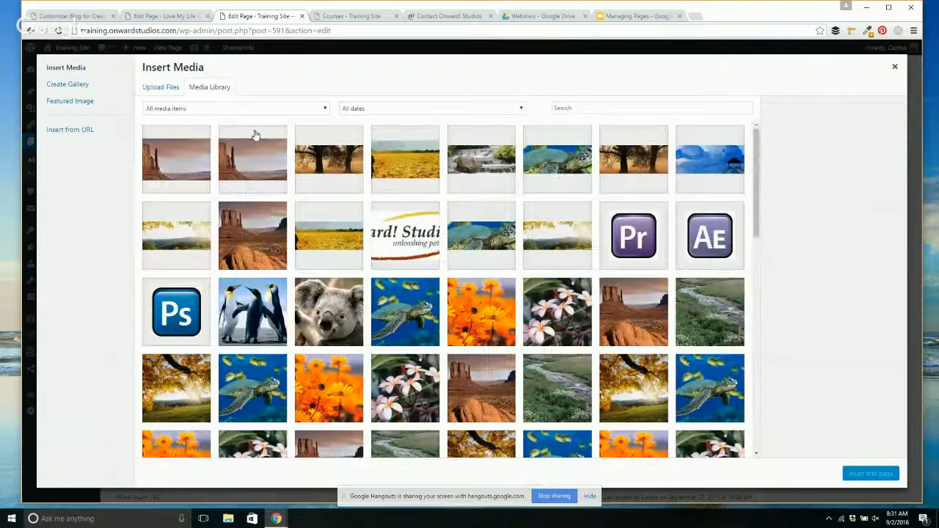
{"action": "left_click", "coordinate": [170, 89]}
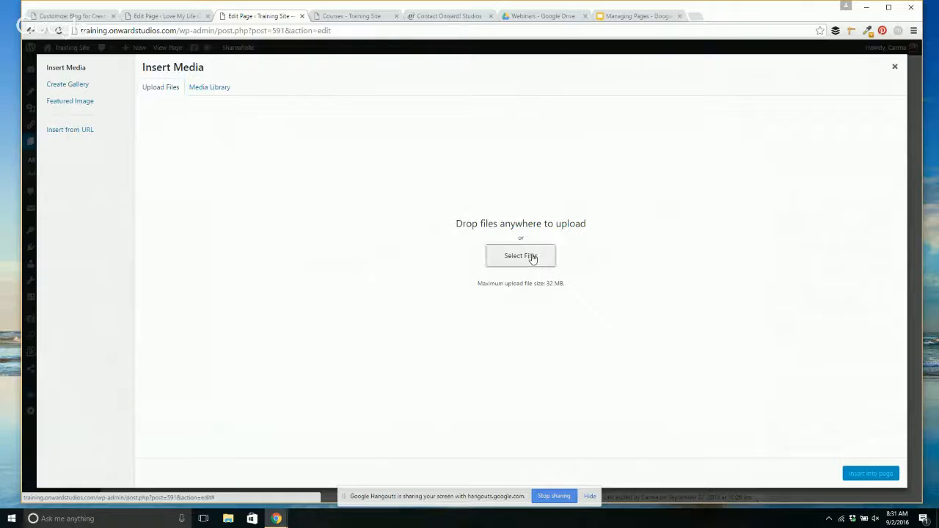
{"action": "left_click", "coordinate": [531, 257]}
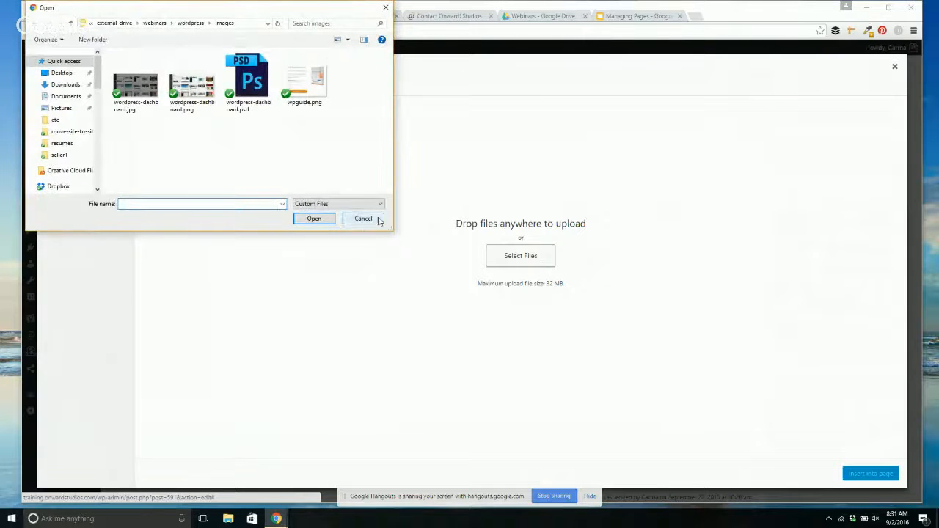
{"action": "left_click", "coordinate": [363, 219]}
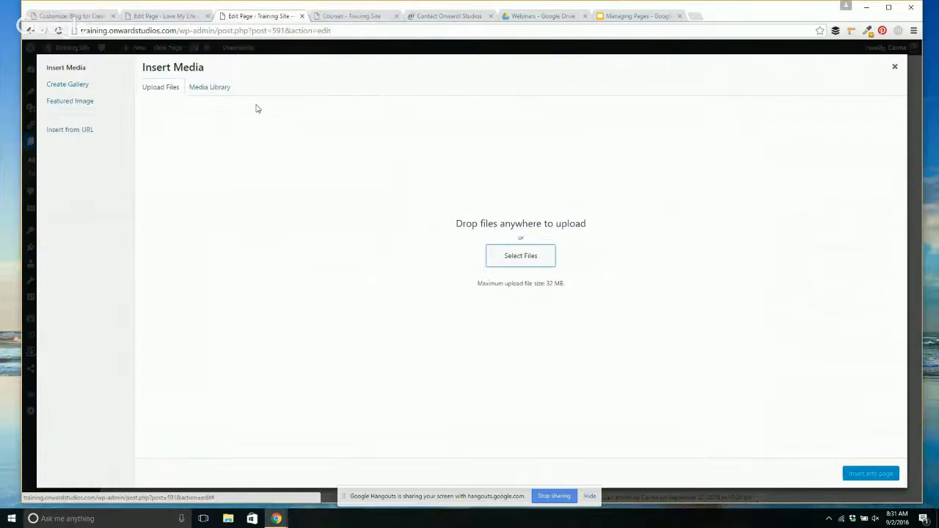
{"action": "left_click", "coordinate": [220, 91]}
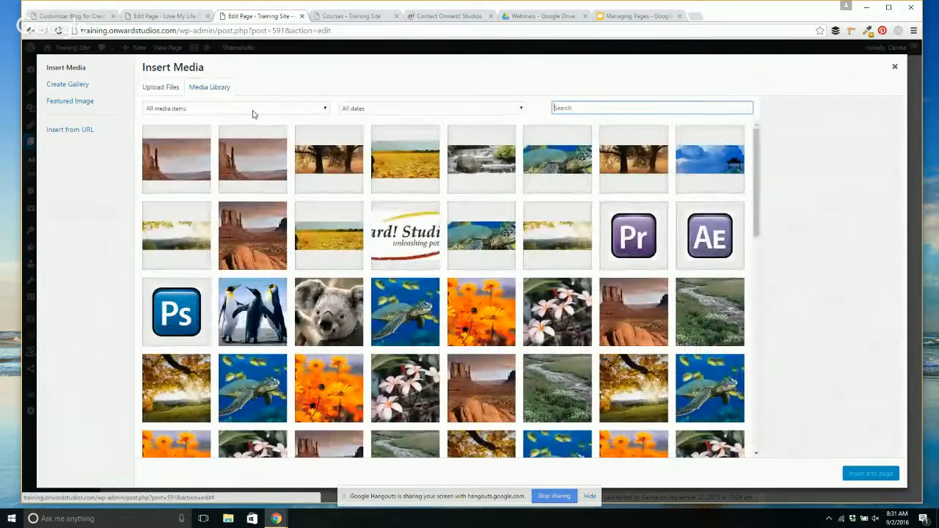
Step: Insert the photoshop-logo-sm image from the media library with right alignment, no link and full size 100 × 100
{"action": "left_click", "coordinate": [156, 313]}
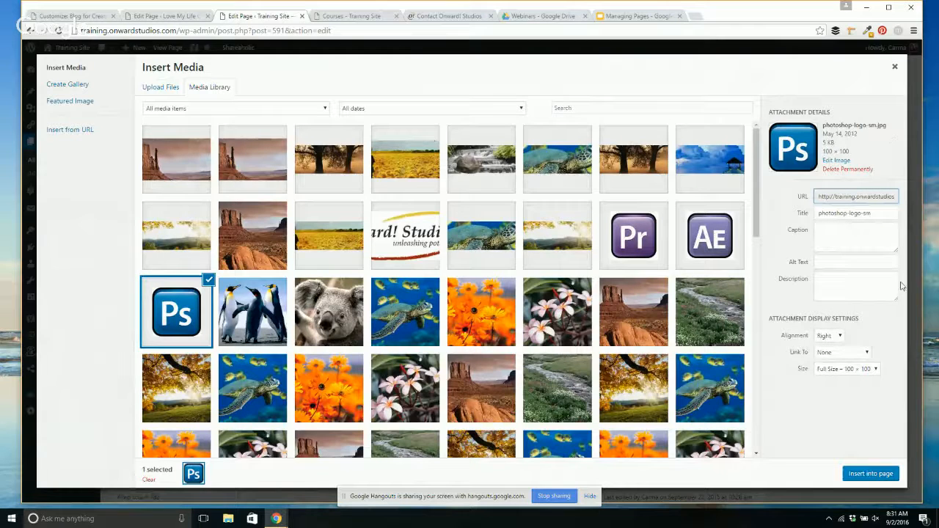
{"action": "left_click", "coordinate": [877, 370]}
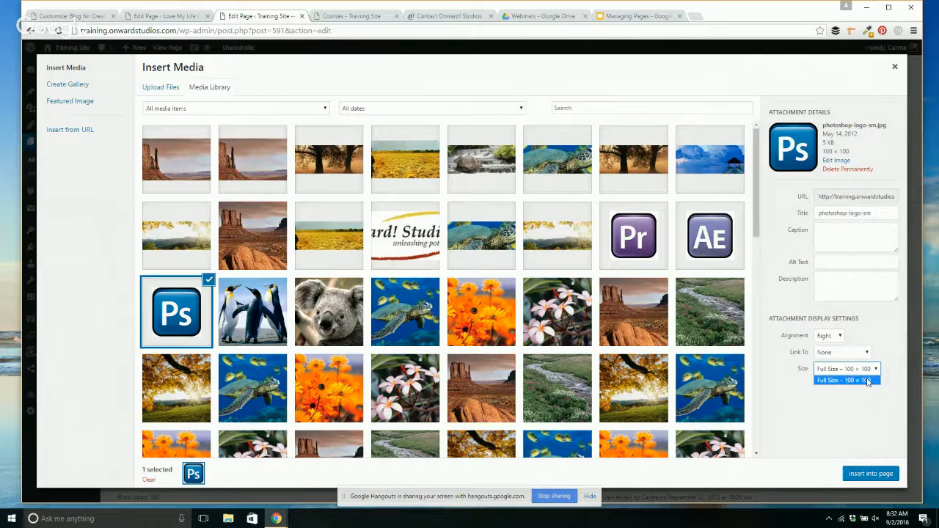
{"action": "left_click", "coordinate": [867, 382]}
{"action": "left_click", "coordinate": [870, 475]}
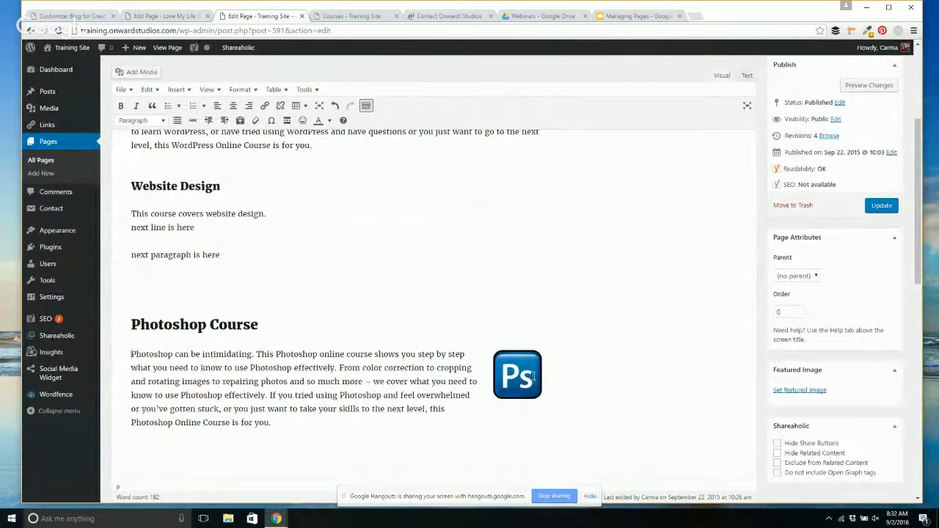
Step: Try left, center and no alignment on the Photoshop logo in the Photoshop Course paragraph, and set it back to right alignment
{"action": "left_click", "coordinate": [534, 376]}
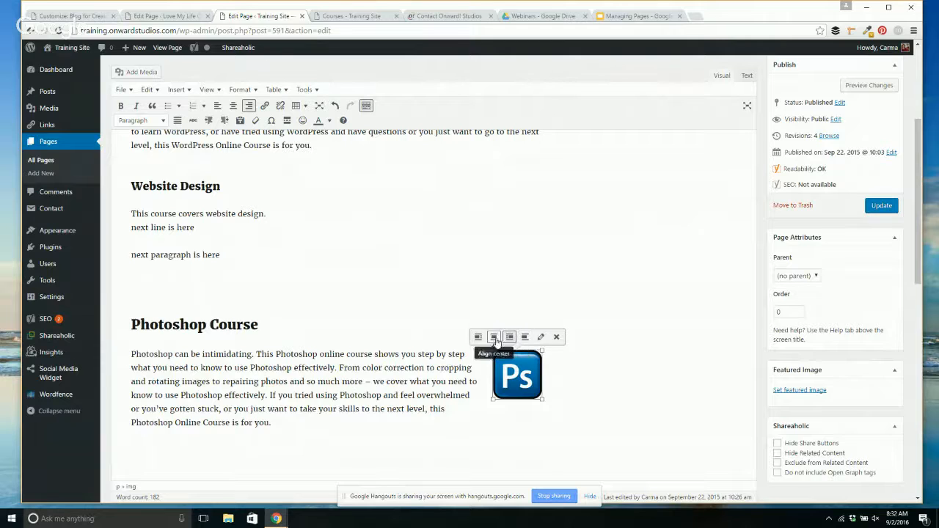
{"action": "left_click", "coordinate": [478, 338]}
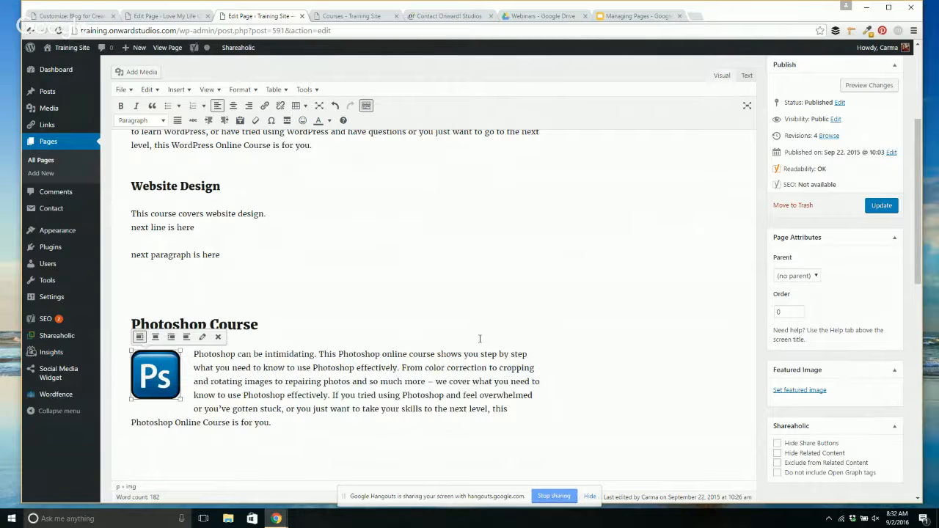
{"action": "left_click", "coordinate": [154, 339]}
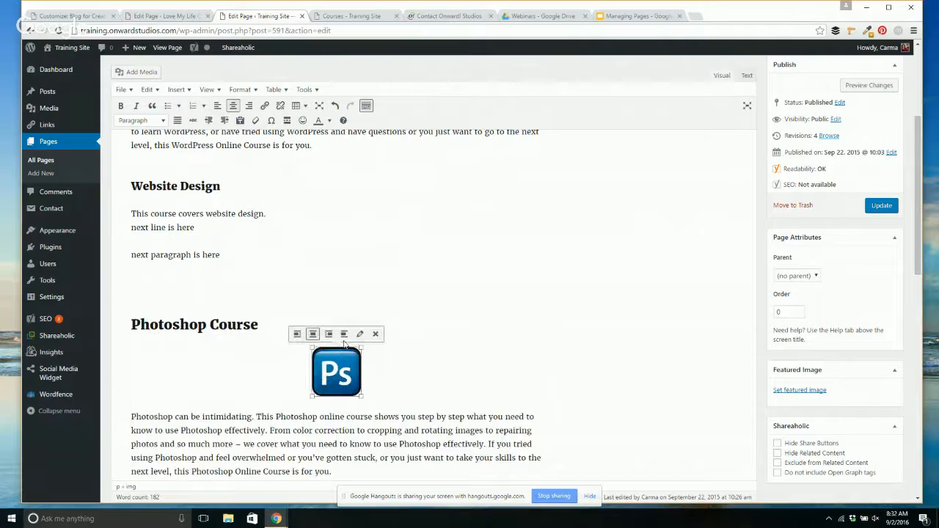
{"action": "left_click", "coordinate": [344, 335]}
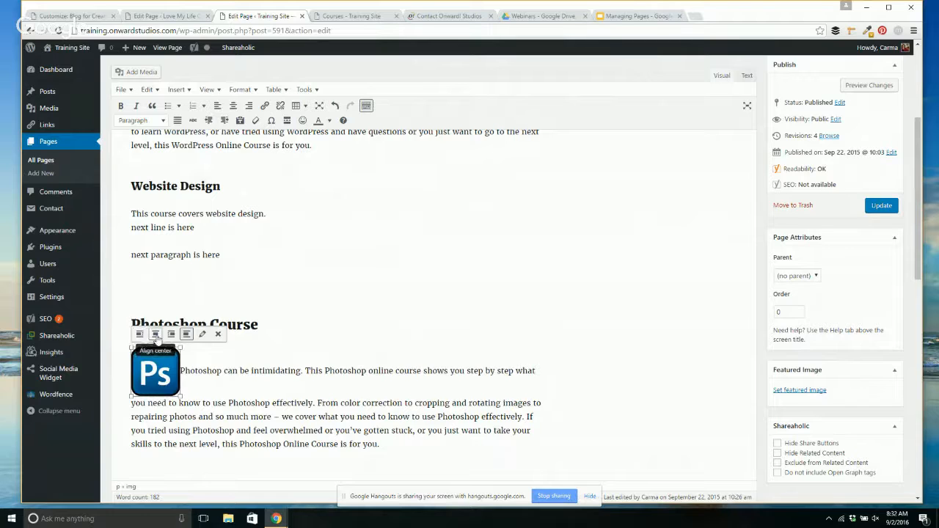
{"action": "left_click", "coordinate": [171, 334]}
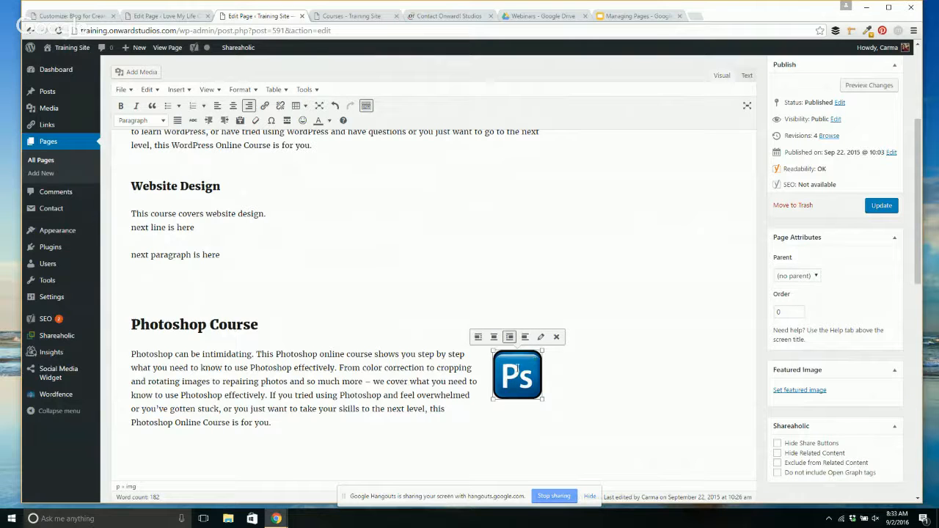
Step: Review the size and link choices in the Photoshop logo's image details, close them without changes, and deselect the image
{"action": "left_click", "coordinate": [541, 338]}
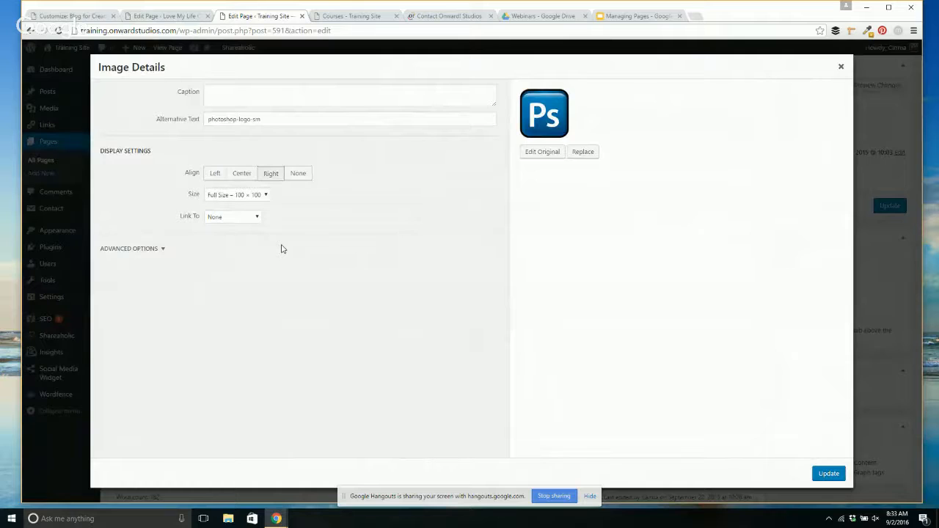
{"action": "left_click", "coordinate": [264, 196]}
{"action": "left_click", "coordinate": [266, 195]}
{"action": "left_click", "coordinate": [265, 196]}
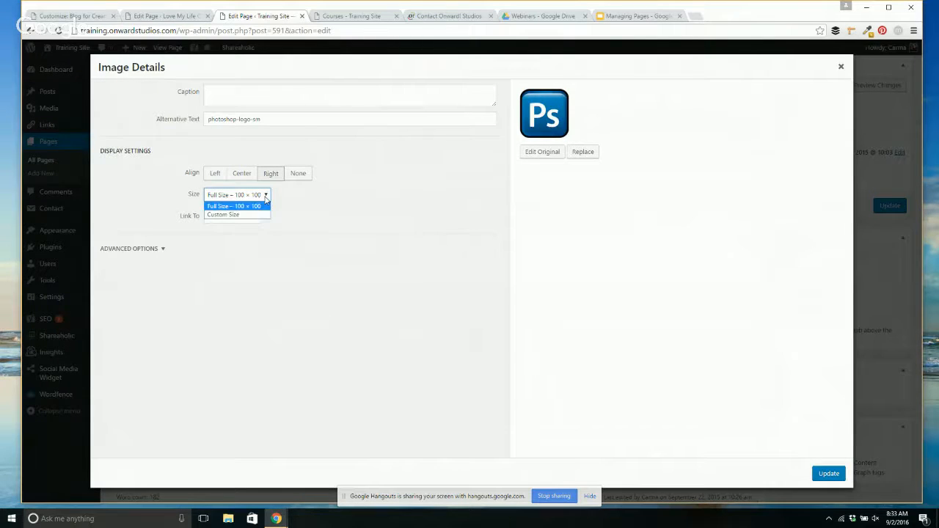
{"action": "left_click", "coordinate": [265, 197]}
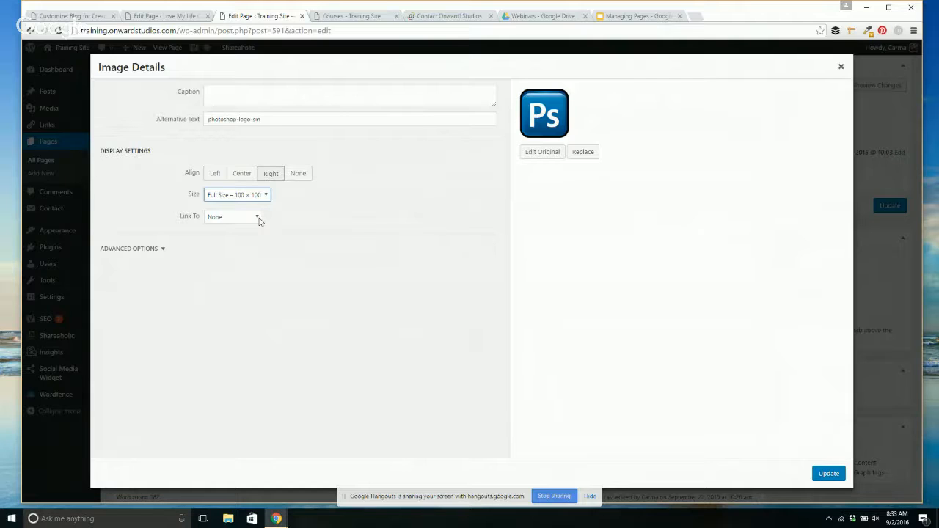
{"action": "left_click", "coordinate": [259, 219]}
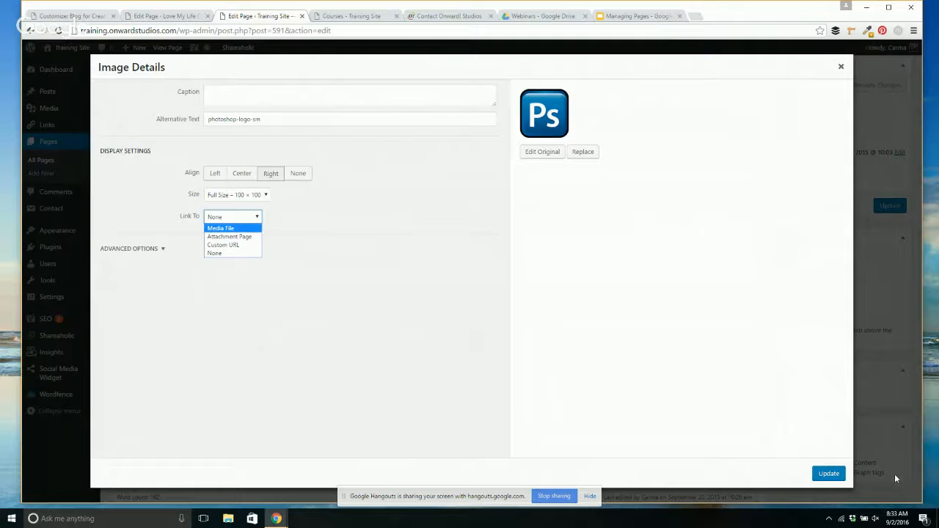
{"action": "left_click", "coordinate": [842, 69]}
{"action": "left_click", "coordinate": [841, 68]}
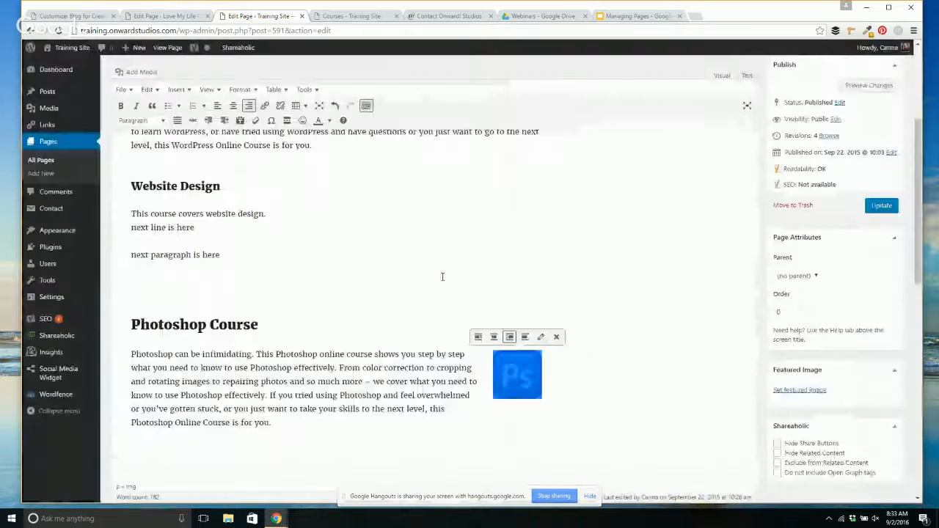
{"action": "left_click", "coordinate": [439, 391]}
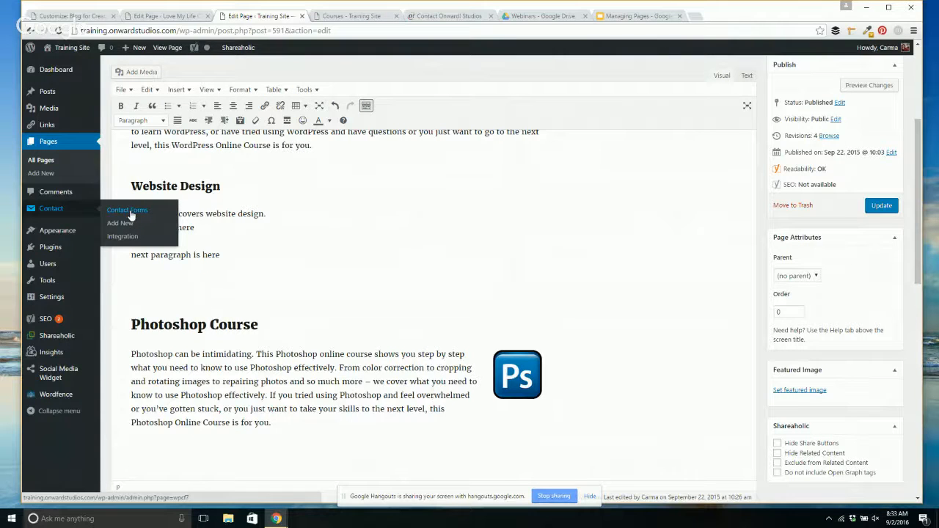
Step: Try to open the contact forms list, choose to stay on the page, and update the Courses page
{"action": "left_click", "coordinate": [130, 212]}
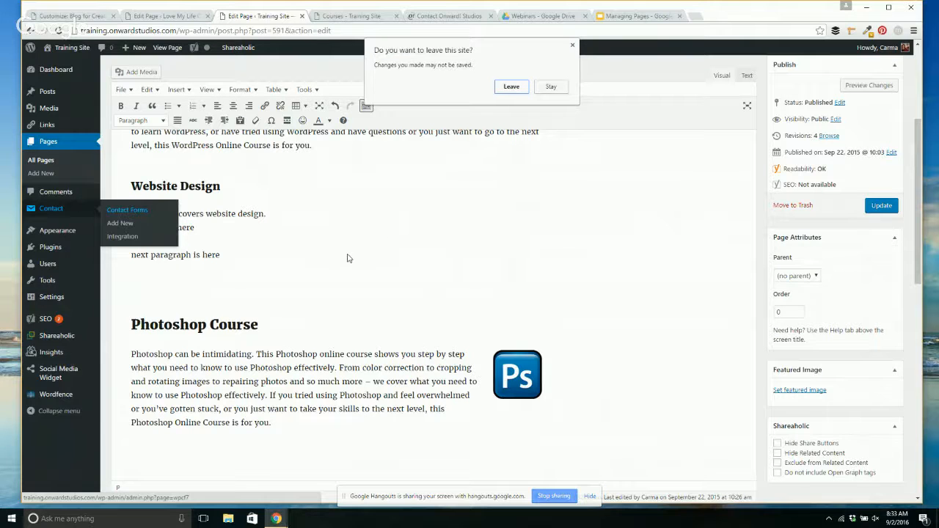
{"action": "left_click", "coordinate": [545, 91]}
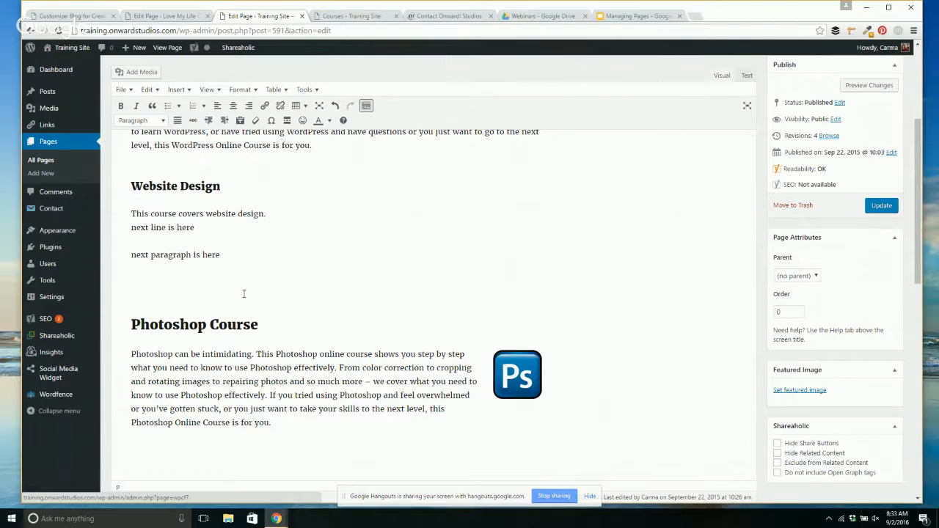
{"action": "left_click", "coordinate": [883, 207]}
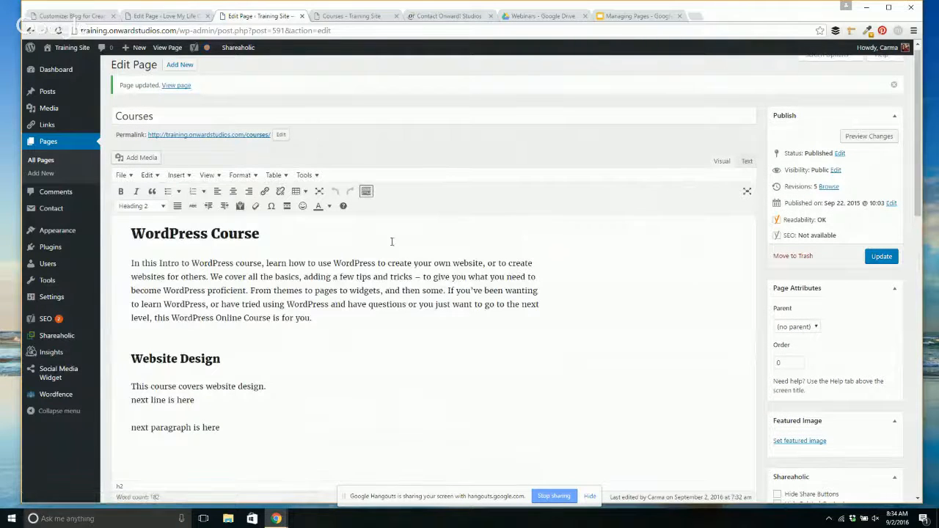
Step: Reload the live Courses page and review the Website Design section and the Photoshop logo's placement
{"action": "left_click", "coordinate": [357, 15]}
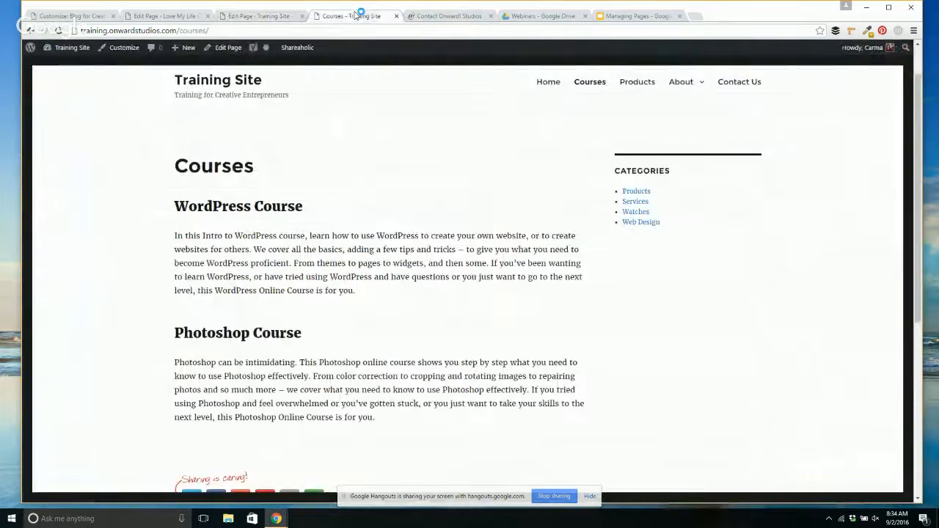
{"action": "left_click", "coordinate": [59, 30]}
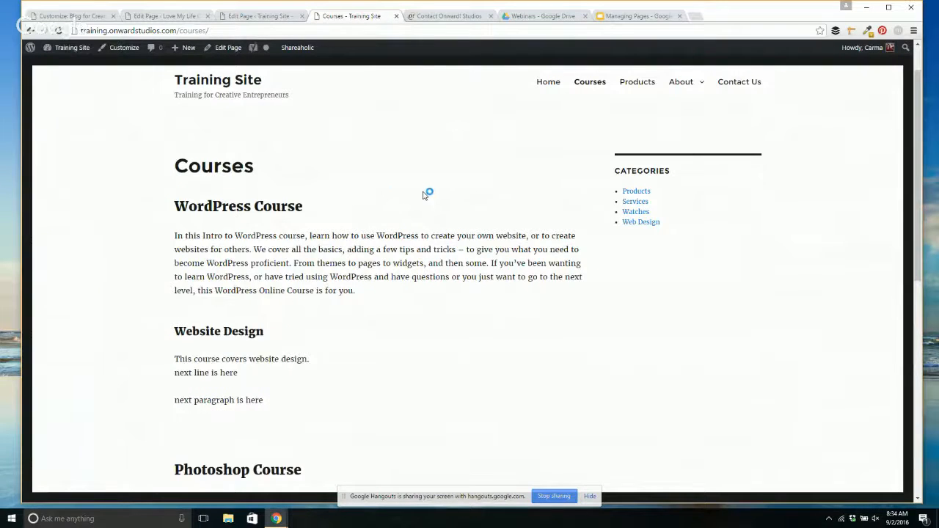
{"action": "scroll", "coordinate": [473, 232], "scroll_direction": "down", "scroll_amount": 3}
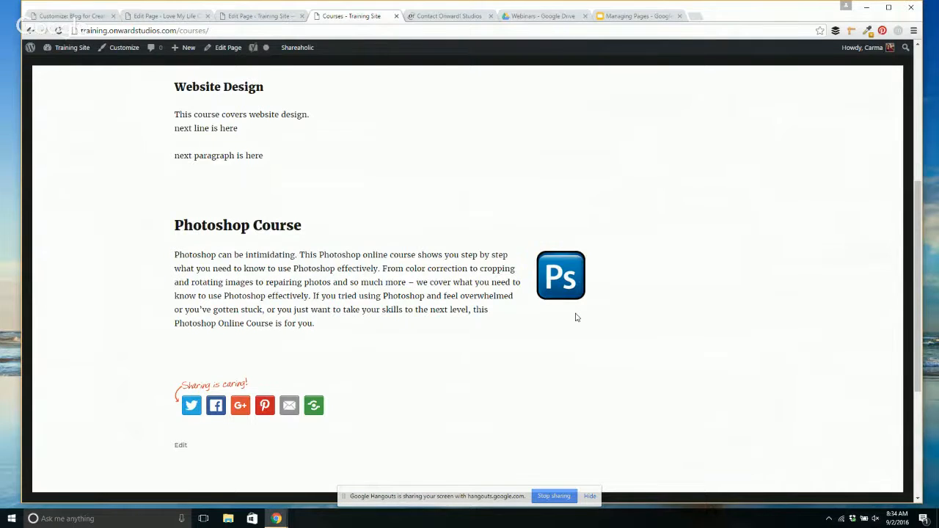
{"action": "scroll", "coordinate": [576, 316], "scroll_direction": "up", "scroll_amount": 5}
Step: Return to editing the Courses page and delete the "Website Design" heading together with the three lines of text below it
{"action": "left_click", "coordinate": [283, 16]}
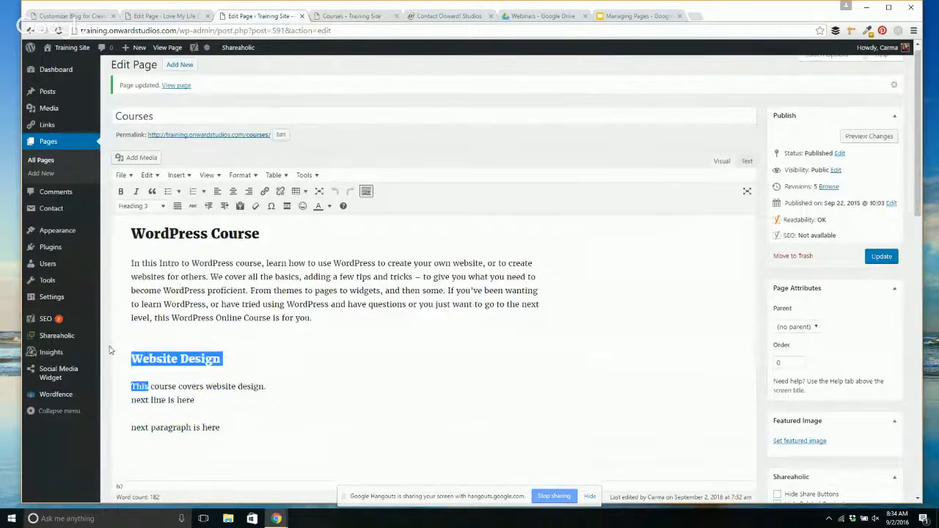
{"action": "left_click", "coordinate": [233, 428]}
{"action": "left_click_drag", "start_coordinate": [233, 428], "coordinate": [133, 343]}
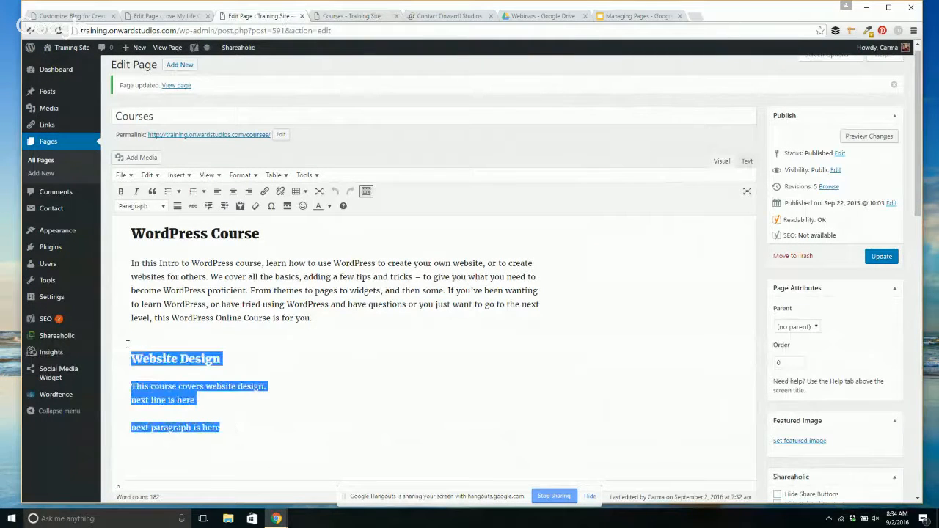
{"action": "key", "text": "BackSpace"}
{"action": "key", "text": "Delete"}
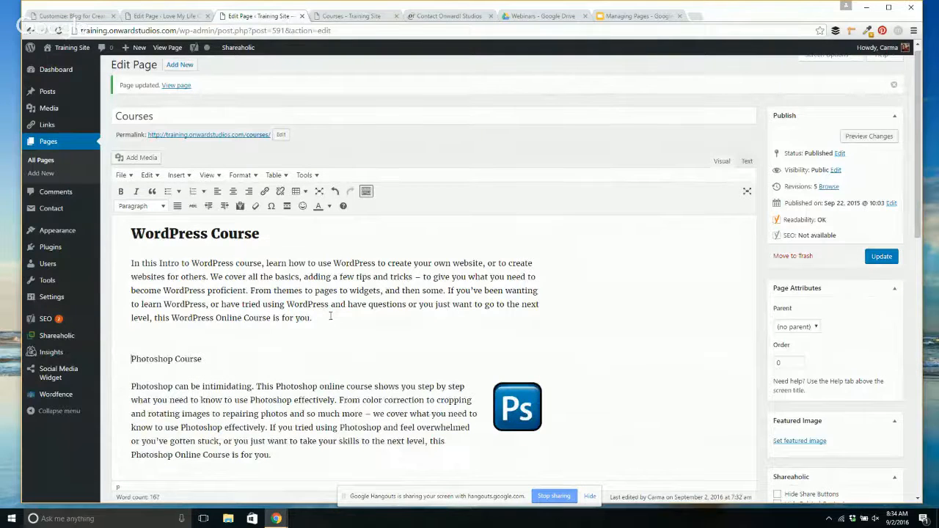
Step: Undo the last deletion and remove the leftover blank line while keeping "Photoshop Course" as a heading, and update the Courses page
{"action": "key", "text": "ctrl+z"}
{"action": "key", "text": "BackSpace"}
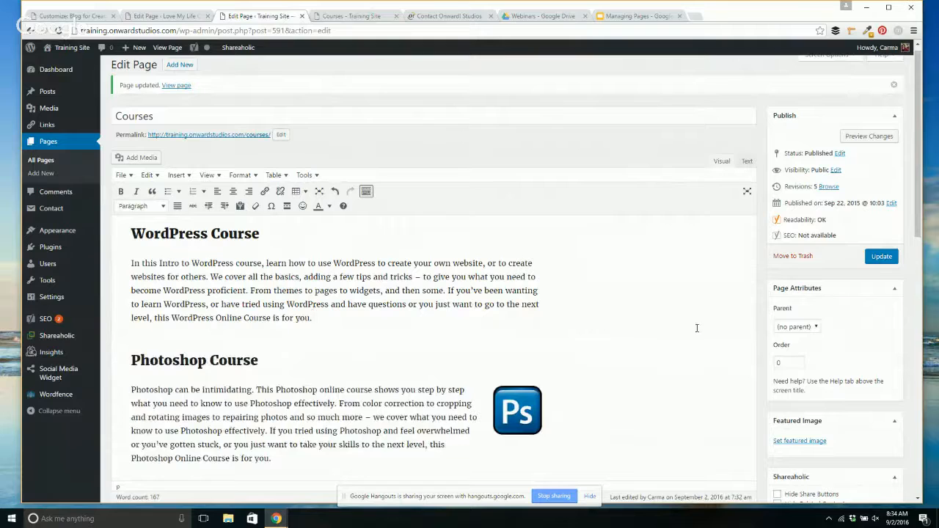
{"action": "left_click", "coordinate": [890, 257]}
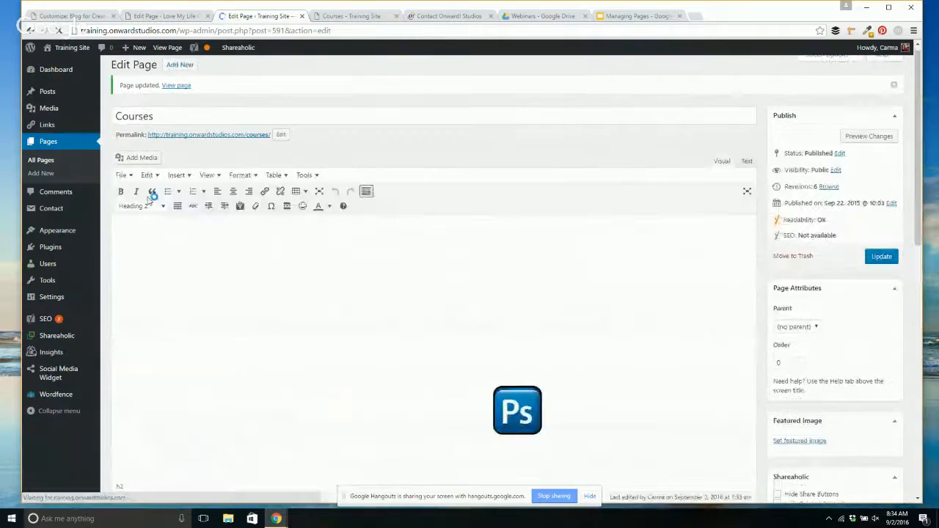
Step: Reload the live Courses page and check the layout of the WordPress and Photoshop course sections
{"action": "left_click", "coordinate": [349, 16]}
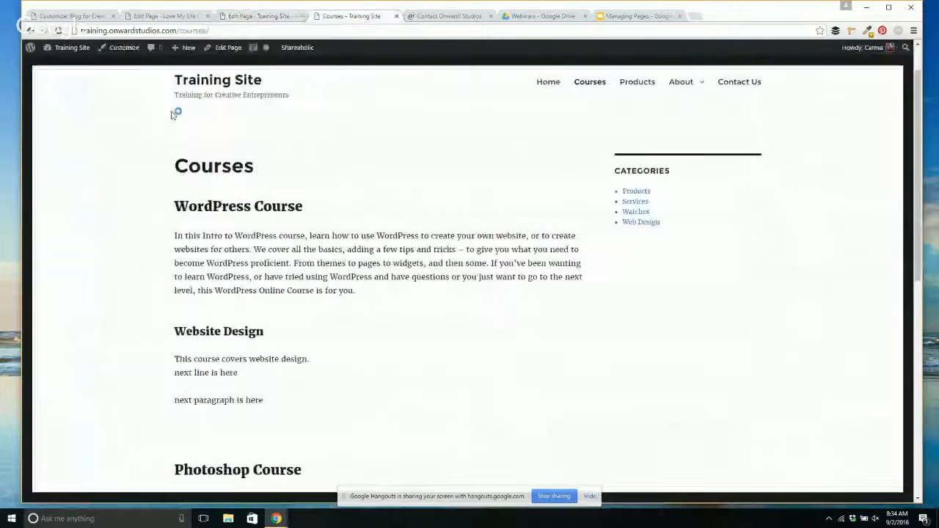
{"action": "left_click", "coordinate": [59, 30]}
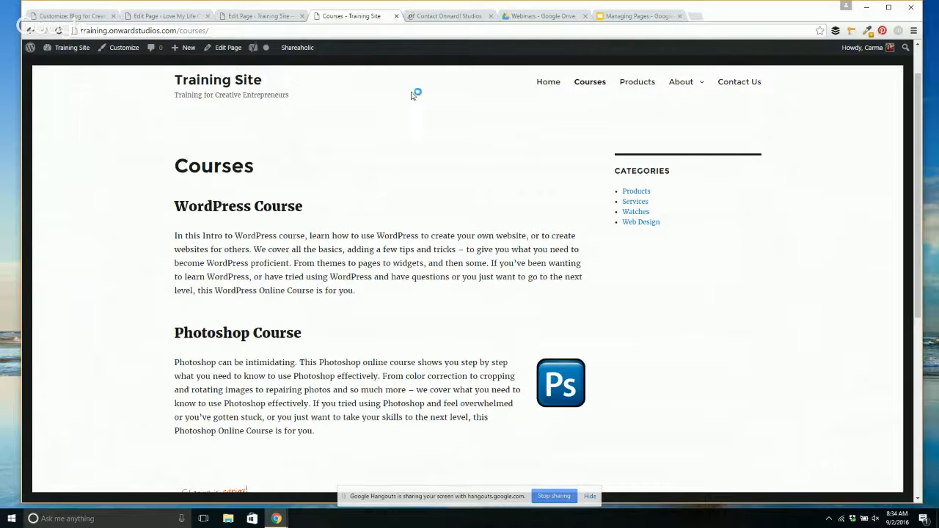
Step: Open the contact forms list from the site admin and select the shortcode of "Contact Form"
{"action": "left_click", "coordinate": [255, 17]}
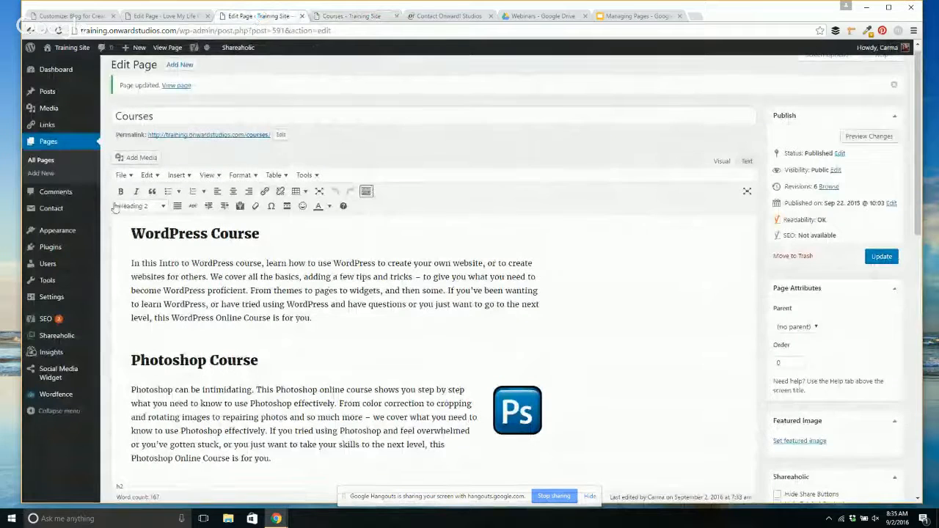
{"action": "mouse_move", "coordinate": [51, 209]}
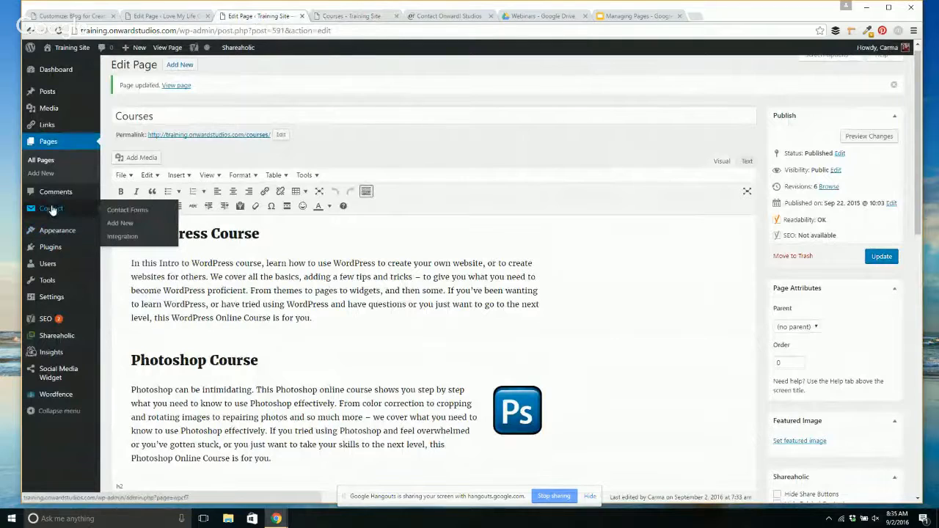
{"action": "left_click", "coordinate": [126, 209]}
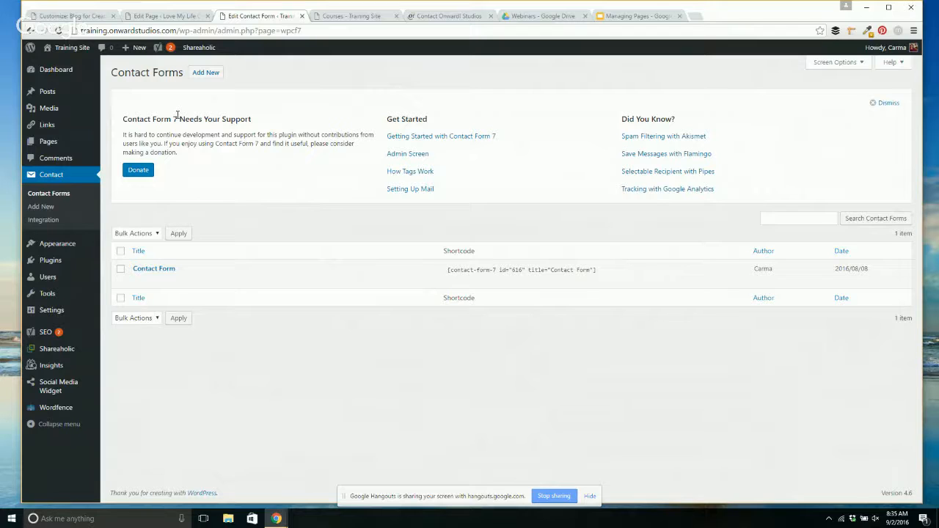
{"action": "mouse_move", "coordinate": [181, 283]}
{"action": "left_click", "coordinate": [611, 272]}
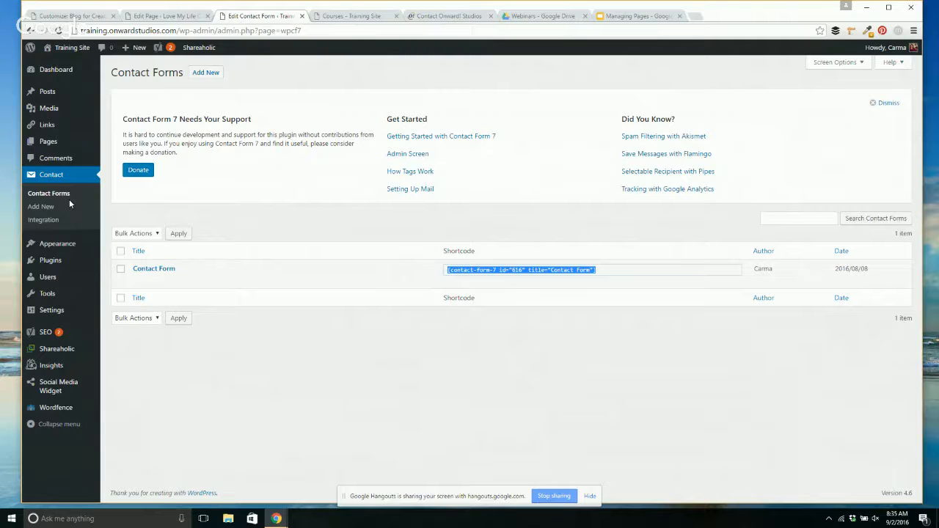
Step: Open the Contact Us page for editing and highlight the contact form shortcode in its content
{"action": "left_click", "coordinate": [49, 144]}
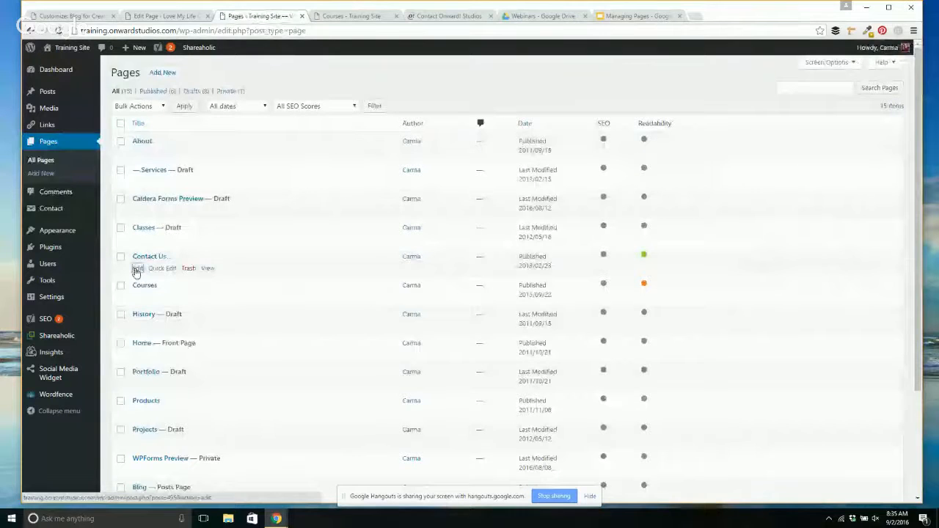
{"action": "left_click", "coordinate": [137, 269]}
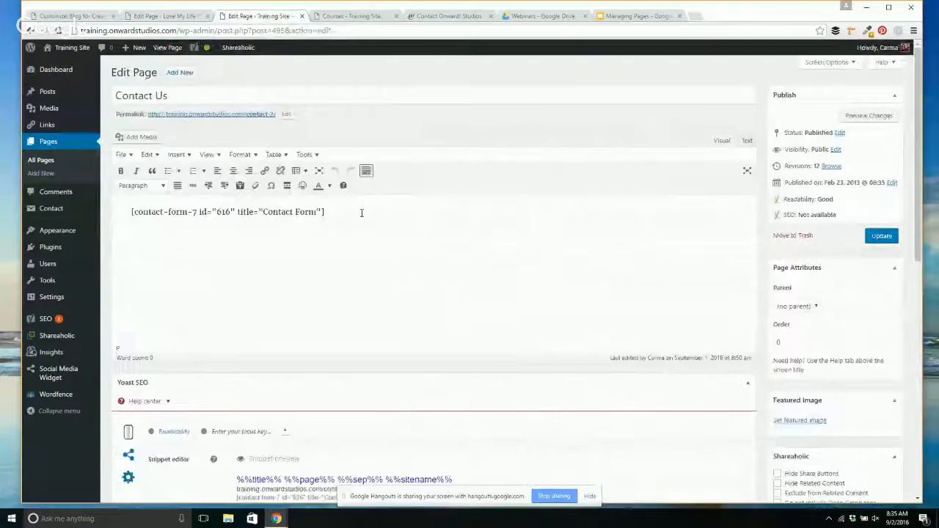
{"action": "triple_click", "coordinate": [342, 212]}
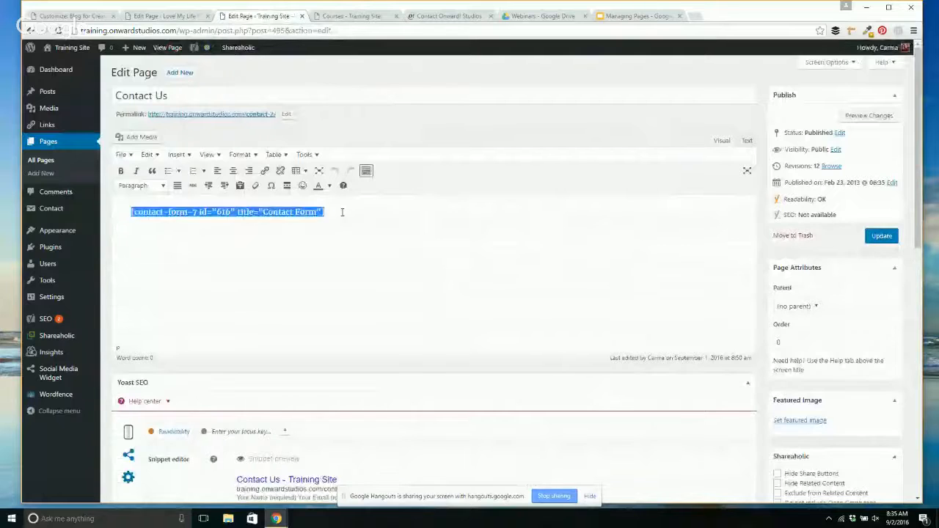
{"action": "left_click", "coordinate": [342, 212]}
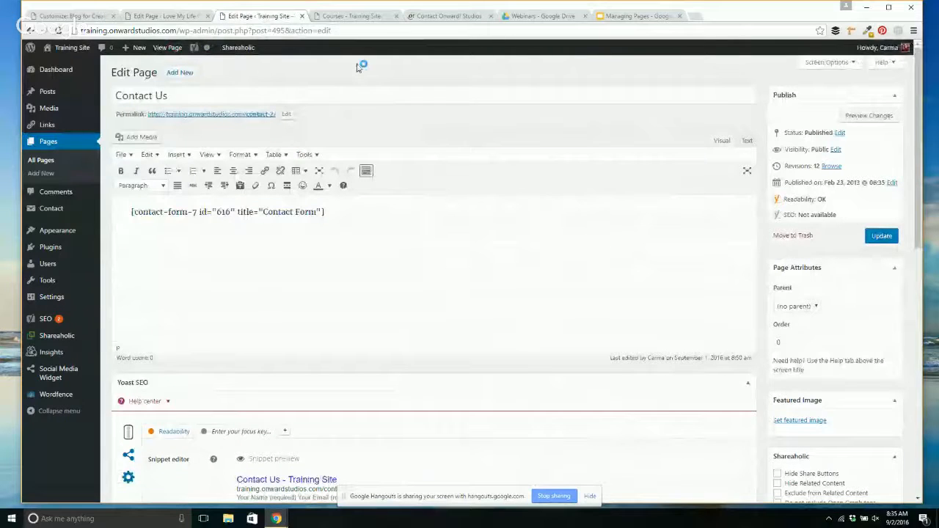
Step: Open the live Contact Us page and examine the form's name, email, subject and message fields
{"action": "left_click", "coordinate": [357, 17]}
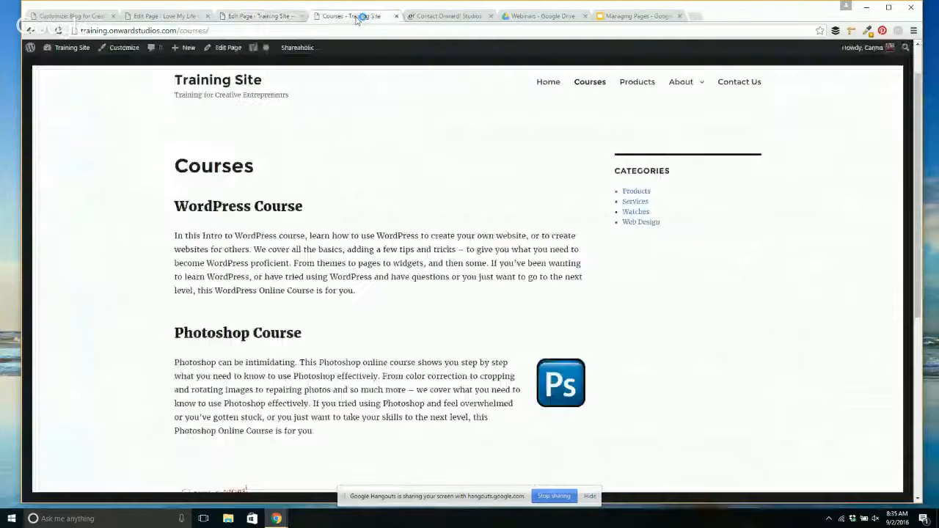
{"action": "left_click", "coordinate": [738, 81]}
{"action": "scroll", "coordinate": [318, 172], "scroll_direction": "down", "scroll_amount": 2}
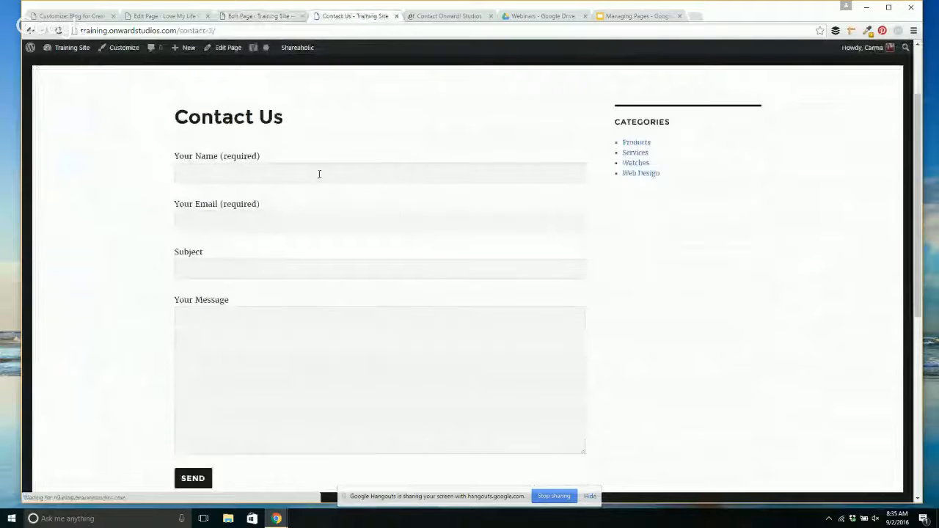
{"action": "scroll", "coordinate": [342, 297], "scroll_direction": "up", "scroll_amount": 1}
{"action": "scroll", "coordinate": [342, 298], "scroll_direction": "up", "scroll_amount": 1}
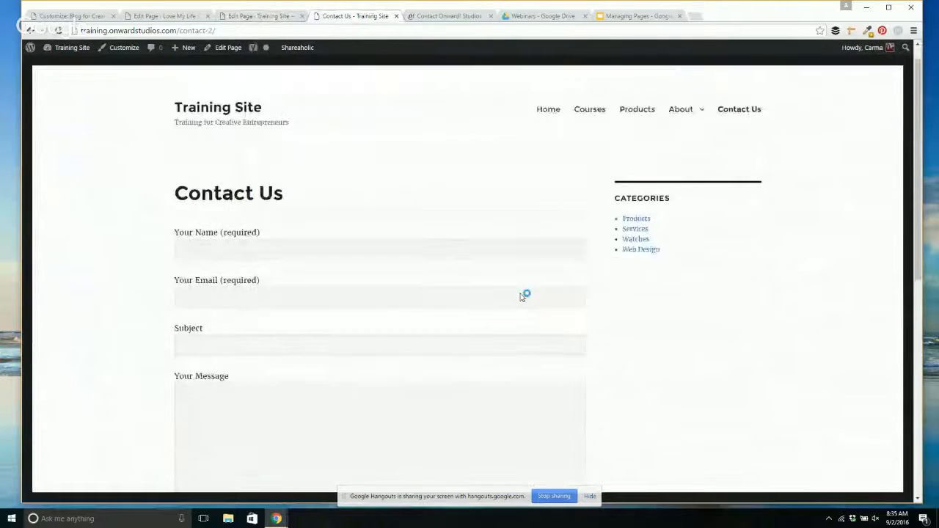
{"action": "scroll", "coordinate": [522, 298], "scroll_direction": "down", "scroll_amount": 1}
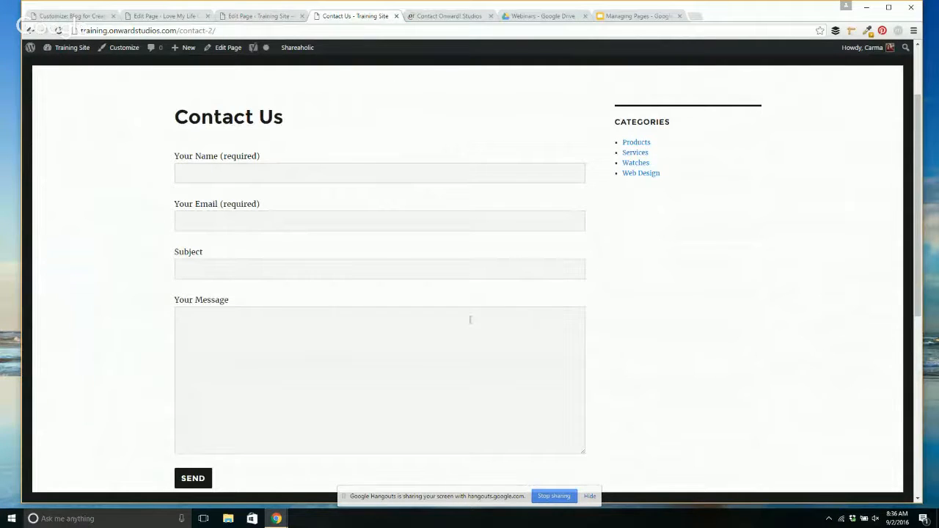
{"action": "scroll", "coordinate": [485, 315], "scroll_direction": "up", "scroll_amount": 2}
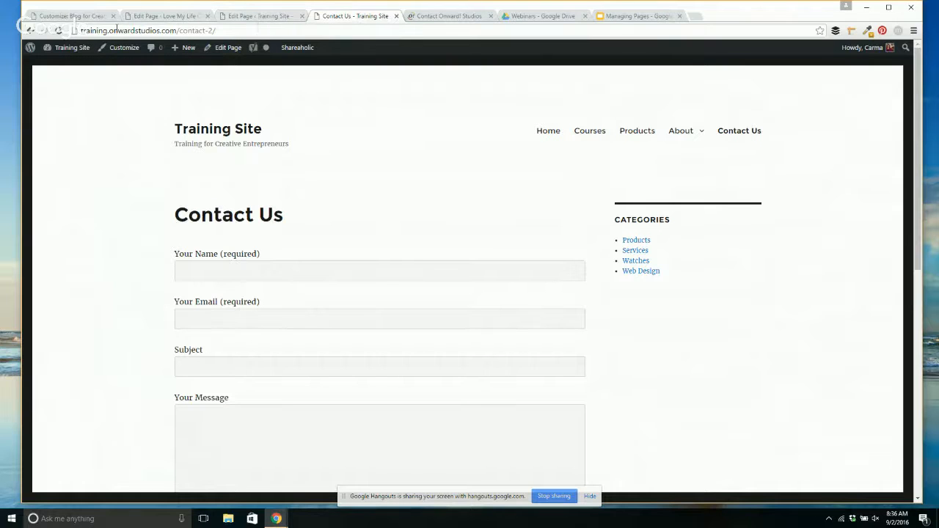
Step: Switch to the Managing Pages slides and advance to the "Introduction to Widgets" slide
{"action": "left_click", "coordinate": [616, 16]}
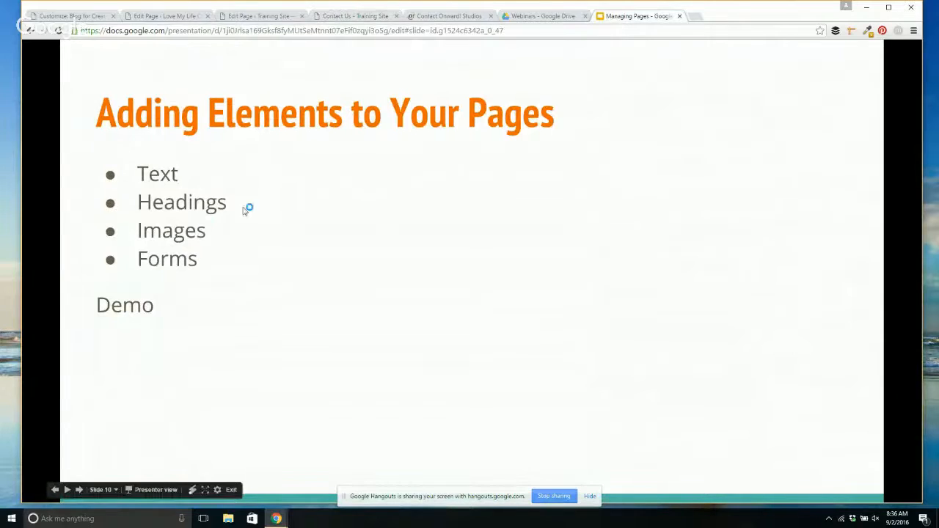
{"action": "key", "text": "Right"}
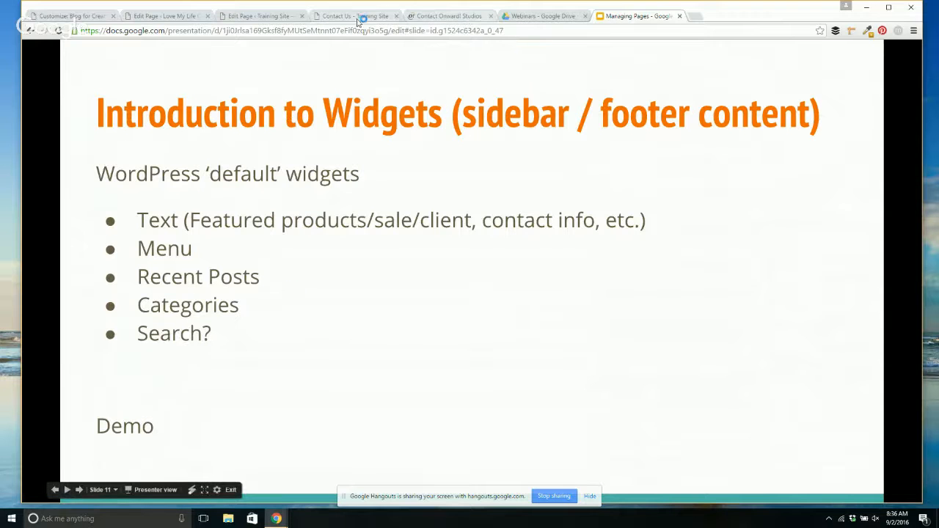
Step: Return to the live Training Site, open the Home page and review its Categories sidebar widget
{"action": "left_click", "coordinate": [356, 16]}
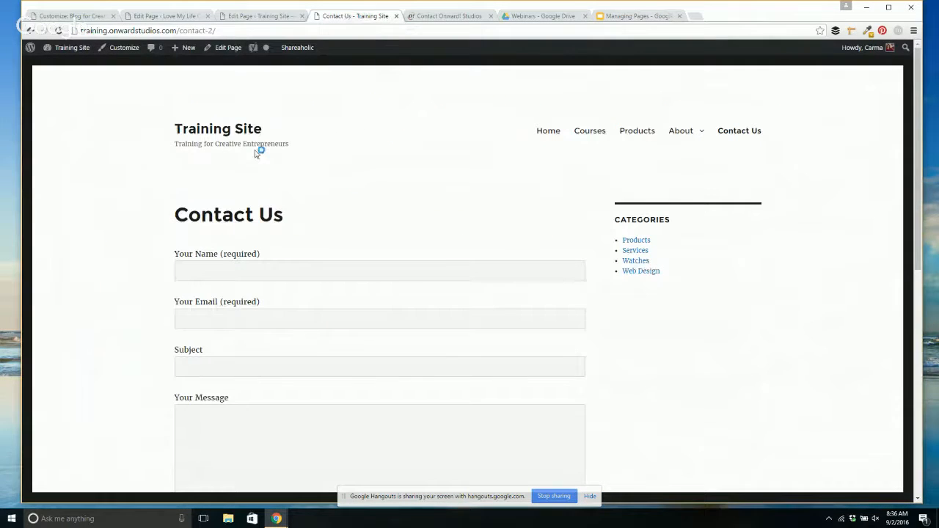
{"action": "left_click", "coordinate": [546, 131]}
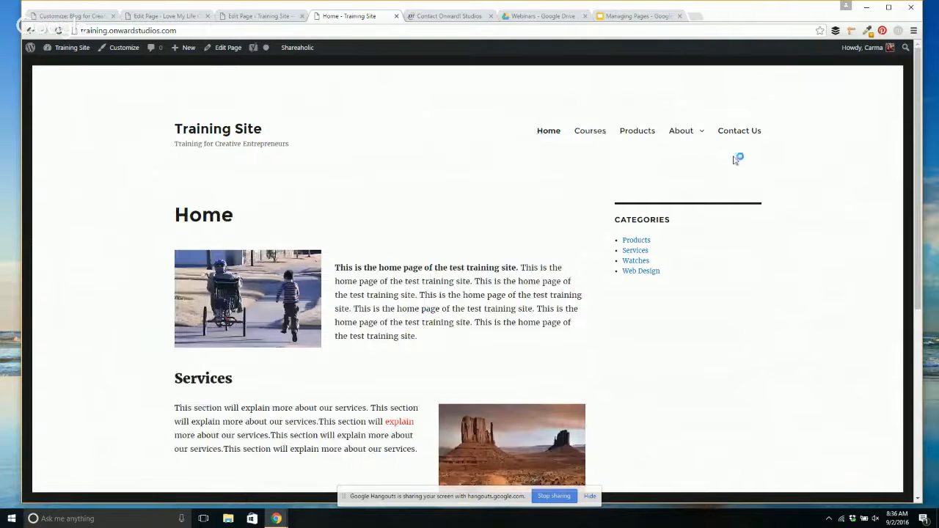
{"action": "scroll", "coordinate": [836, 227], "scroll_direction": "down", "scroll_amount": 1}
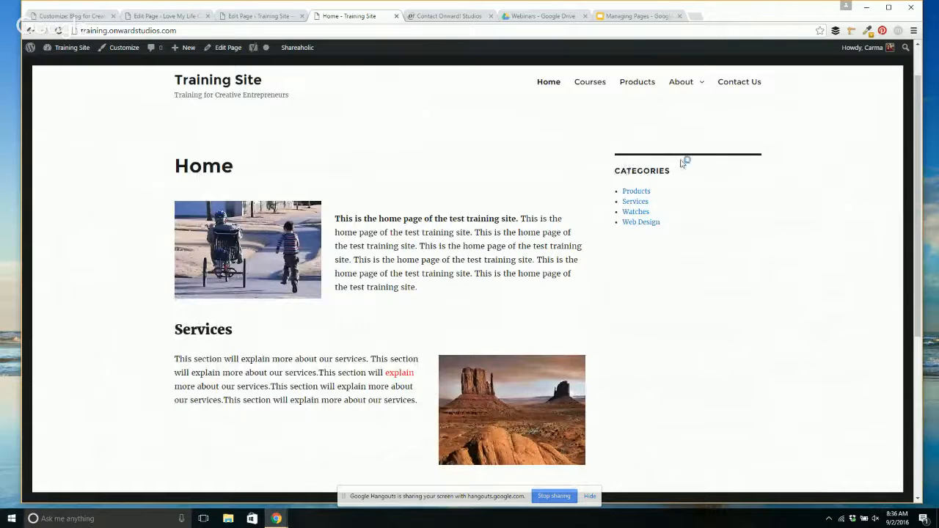
Step: Browse the Products, Services and Watches category archives through the Categories widget and examine the posts in each
{"action": "left_click", "coordinate": [632, 193]}
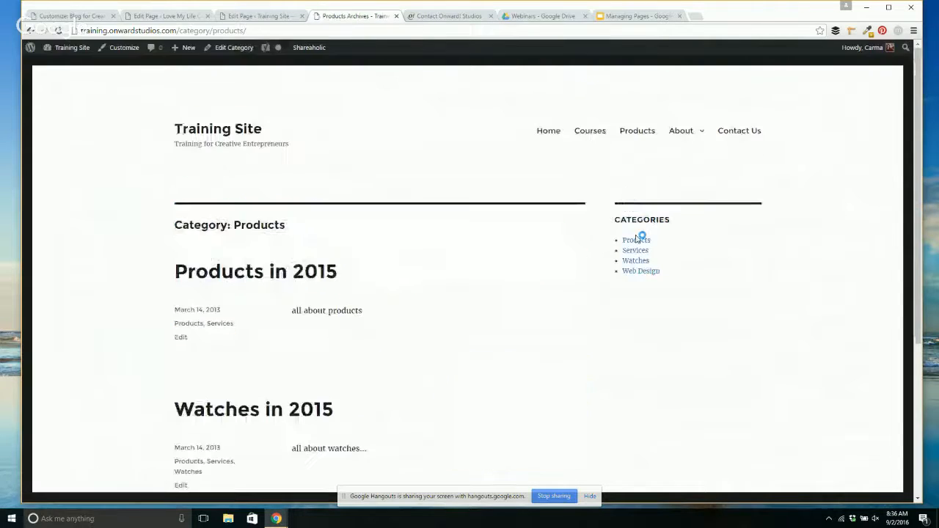
{"action": "scroll", "coordinate": [387, 343], "scroll_direction": "down", "scroll_amount": 2}
{"action": "scroll", "coordinate": [389, 220], "scroll_direction": "down", "scroll_amount": 1}
{"action": "scroll", "coordinate": [389, 308], "scroll_direction": "down", "scroll_amount": 1}
{"action": "scroll", "coordinate": [424, 320], "scroll_direction": "up", "scroll_amount": 3}
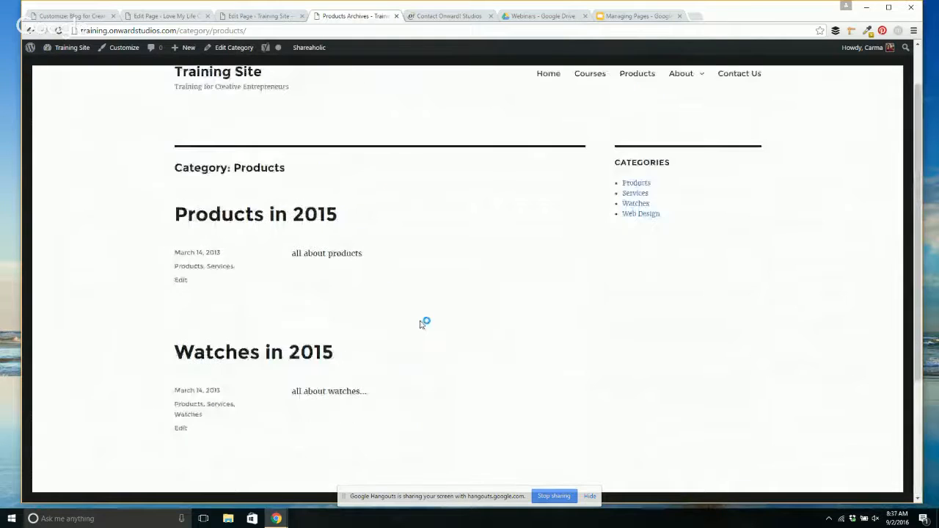
{"action": "scroll", "coordinate": [422, 324], "scroll_direction": "down", "scroll_amount": 2}
{"action": "scroll", "coordinate": [423, 324], "scroll_direction": "up", "scroll_amount": 3}
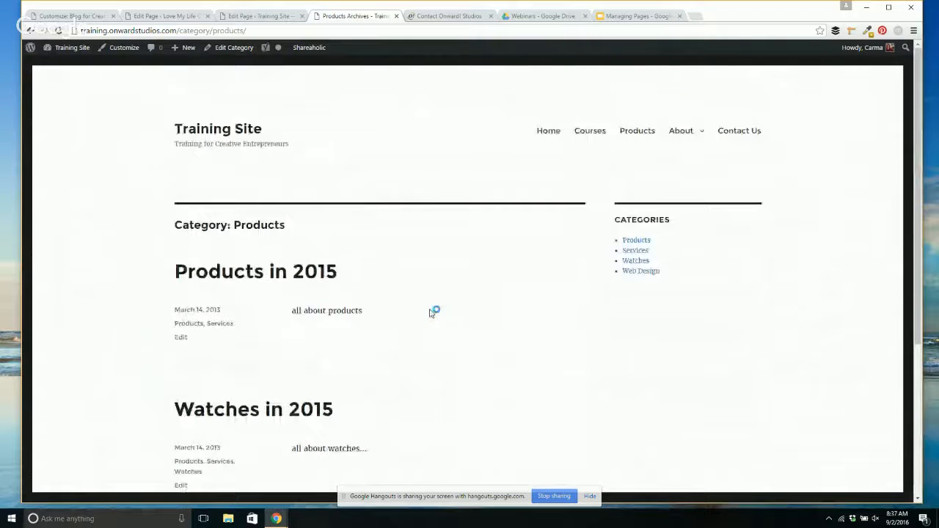
{"action": "left_click", "coordinate": [627, 252]}
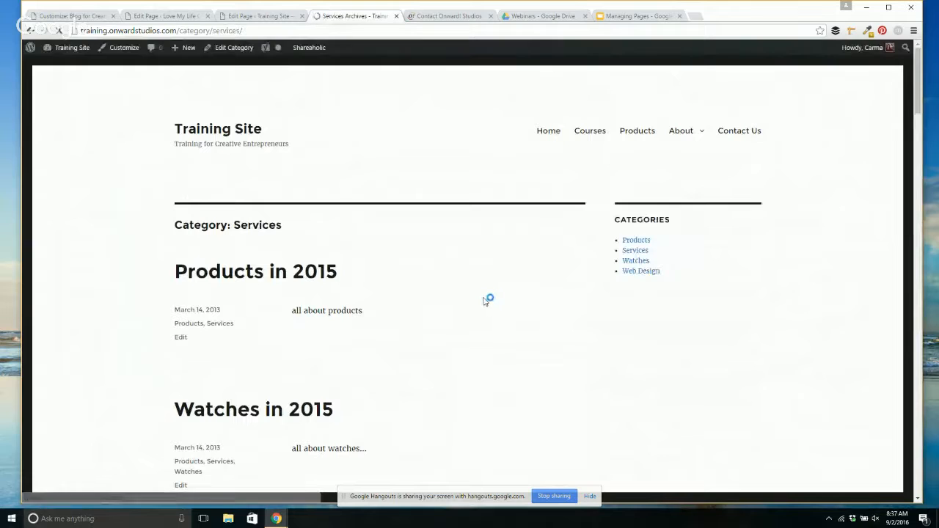
{"action": "left_click", "coordinate": [636, 261]}
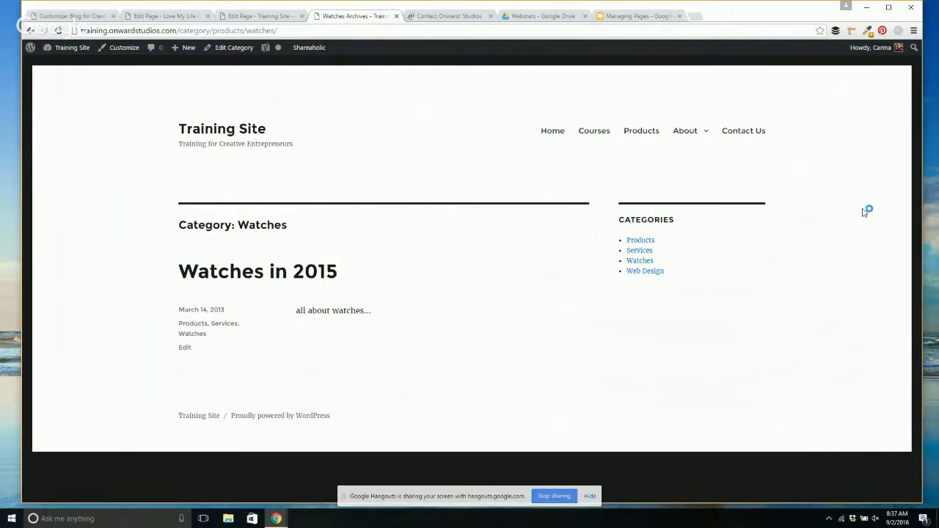
Step: Examine the text widgets at the foot of the live Home page and return to the widgets slide in Google Slides
{"action": "left_click", "coordinate": [555, 133]}
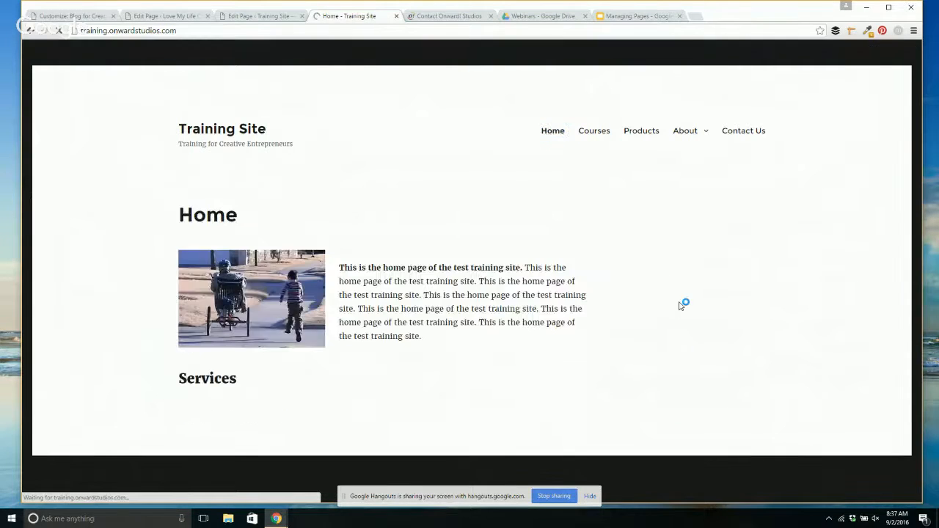
{"action": "scroll", "coordinate": [686, 309], "scroll_direction": "down", "scroll_amount": 5}
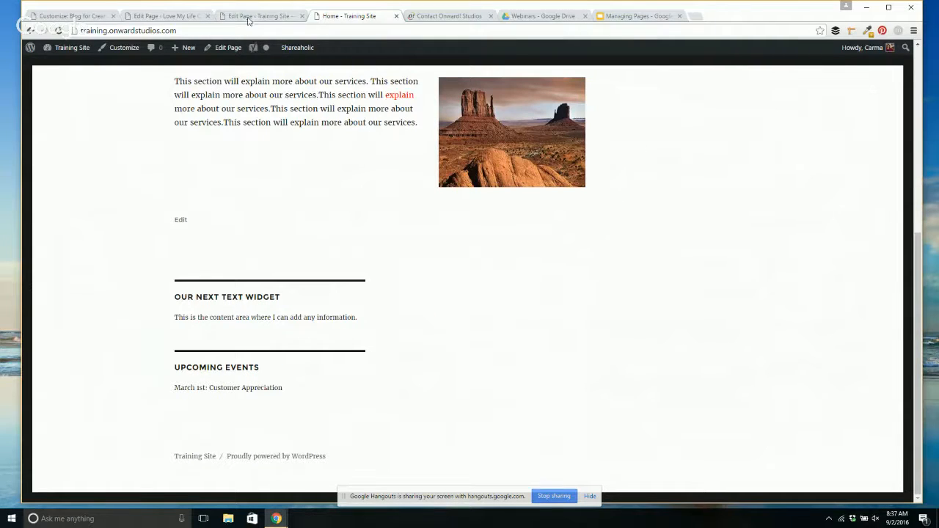
{"action": "left_click", "coordinate": [645, 15]}
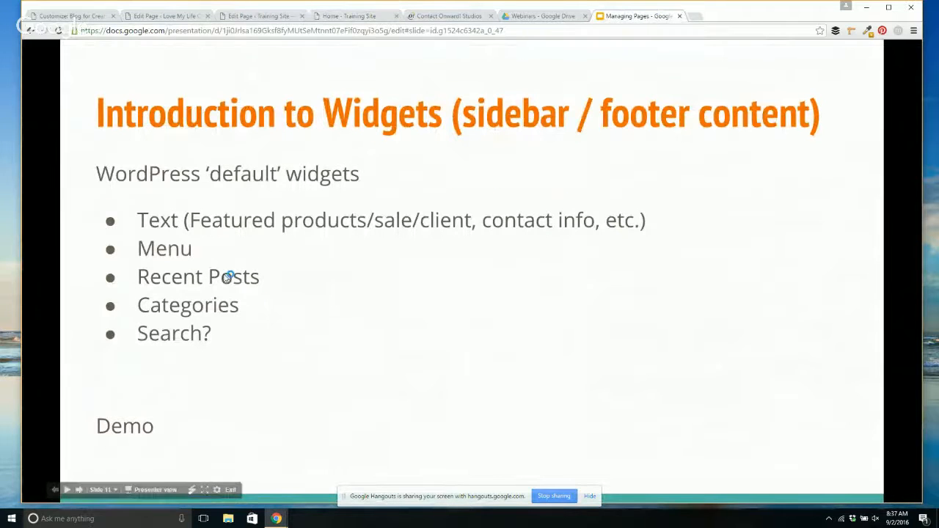
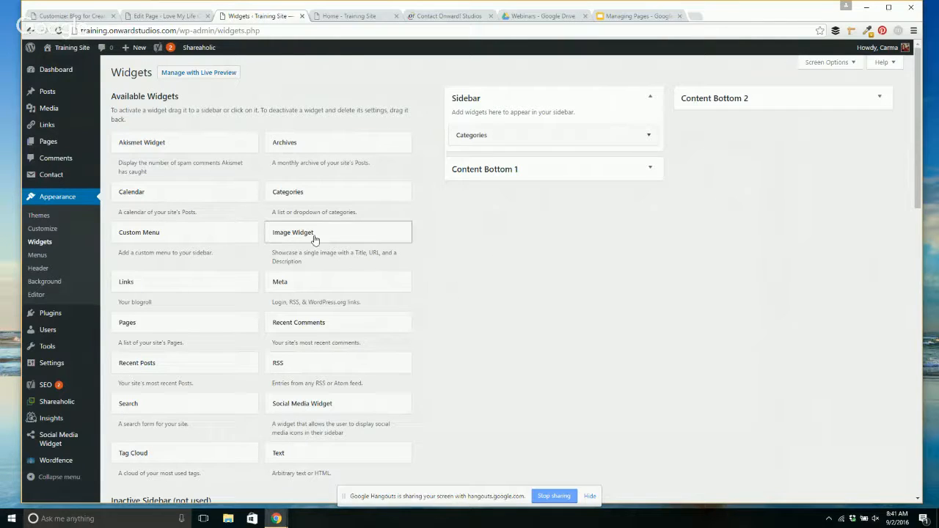
Step: Add an Image Widget to the Sidebar and clear the Description of the yellow field image while selecting an image
{"action": "left_click_drag", "start_coordinate": [312, 236], "coordinate": [498, 162]}
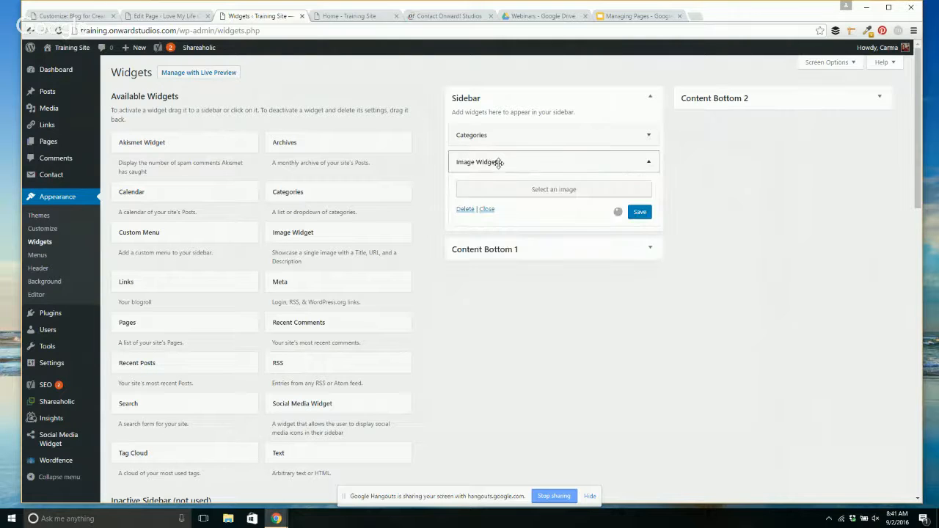
{"action": "left_click", "coordinate": [567, 190]}
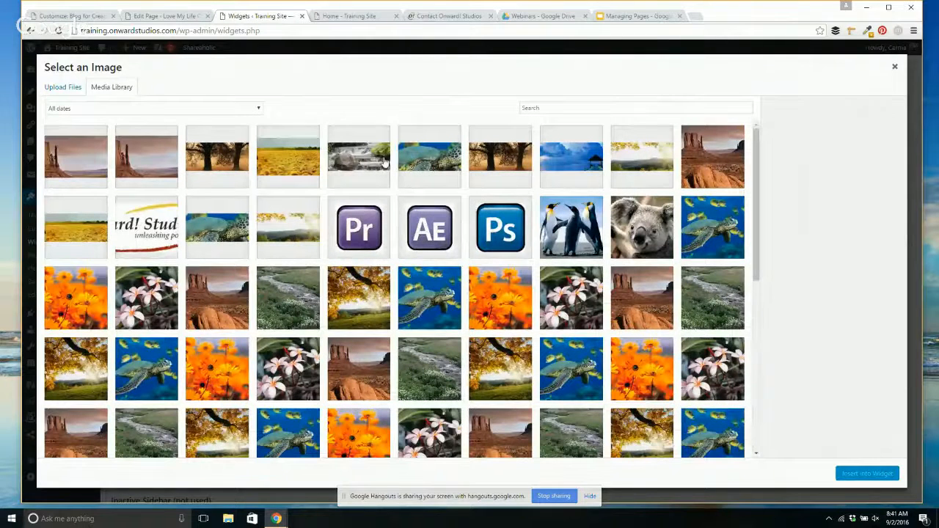
{"action": "left_click", "coordinate": [281, 161]}
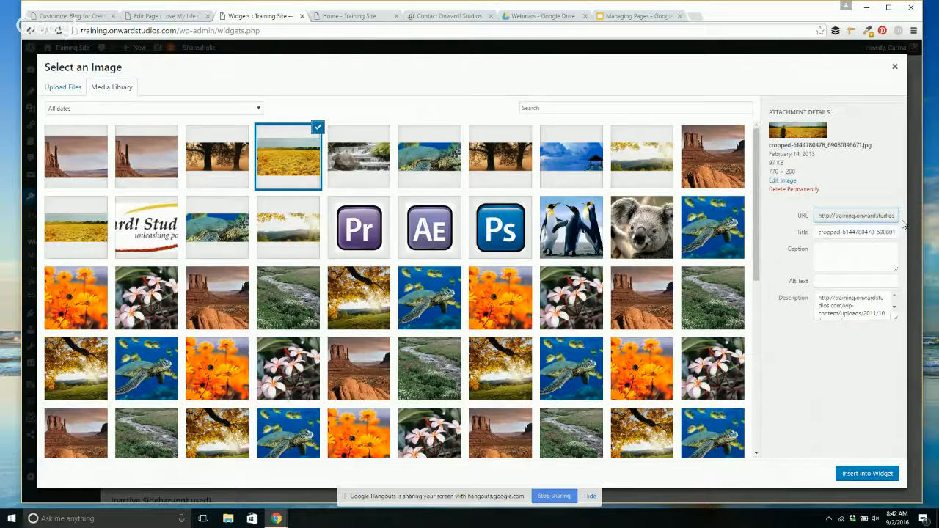
{"action": "left_click", "coordinate": [894, 308]}
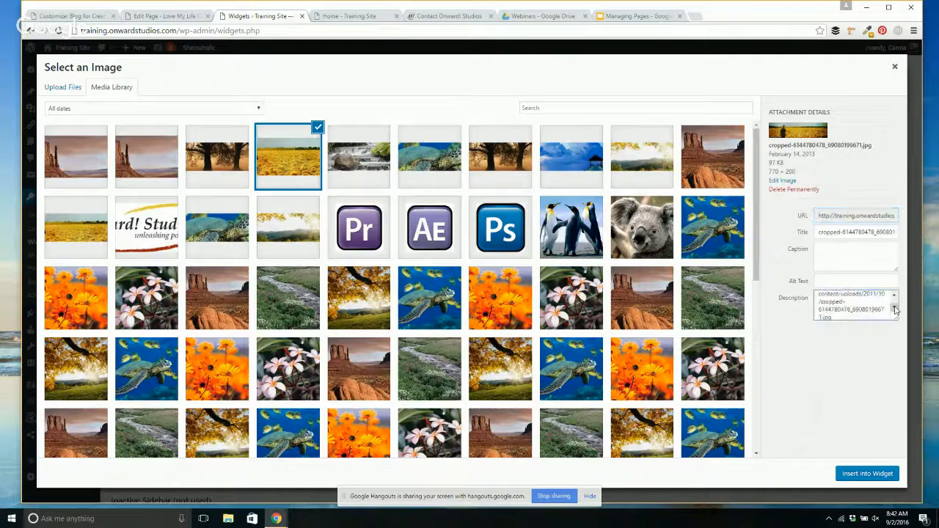
{"action": "left_click_drag", "start_coordinate": [849, 314], "coordinate": [829, 302]}
{"action": "key", "text": "BackSpace"}
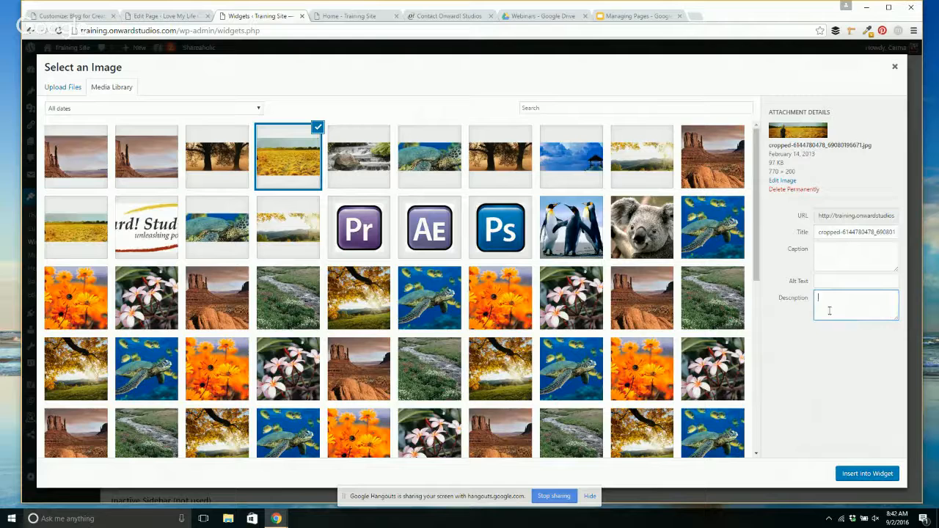
Step: Insert the purple Pr logo image into the Image Widget, then save the widget and close its settings
{"action": "left_click", "coordinate": [365, 234]}
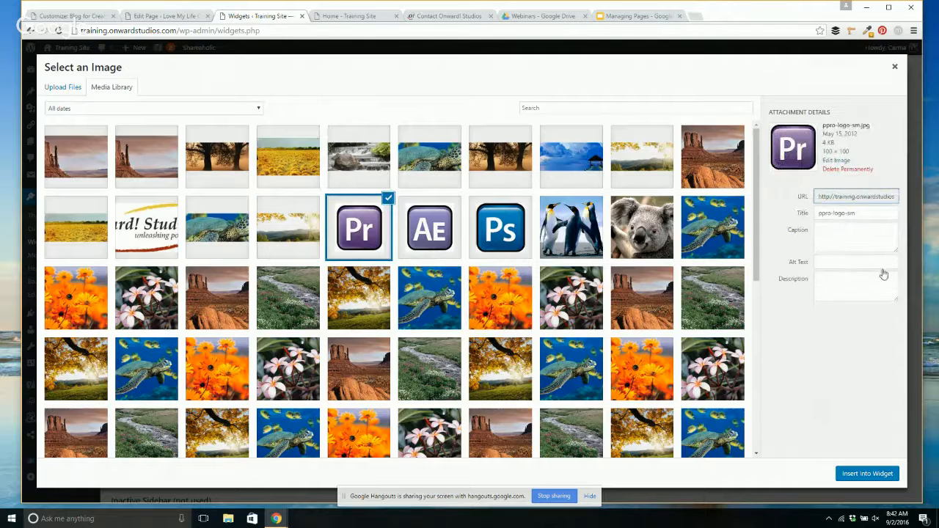
{"action": "left_click", "coordinate": [869, 474]}
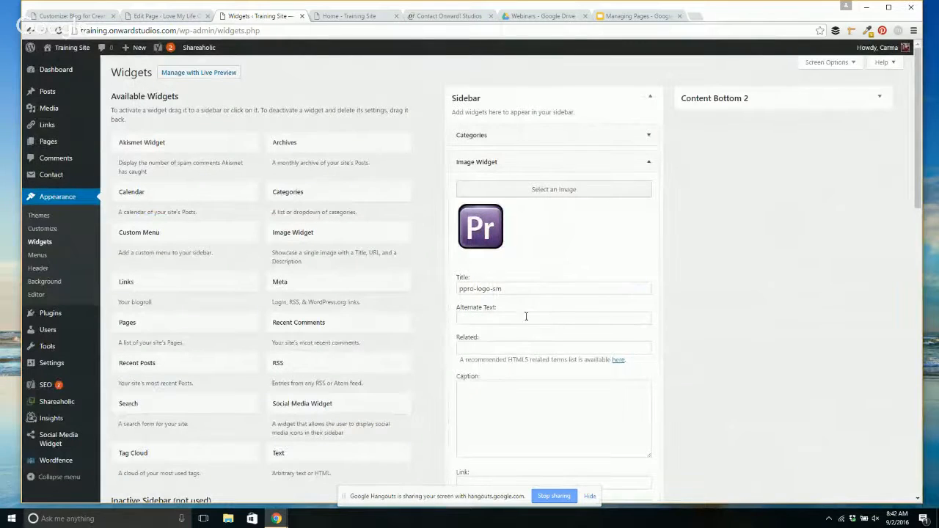
{"action": "scroll", "coordinate": [525, 316], "scroll_direction": "down", "scroll_amount": 1}
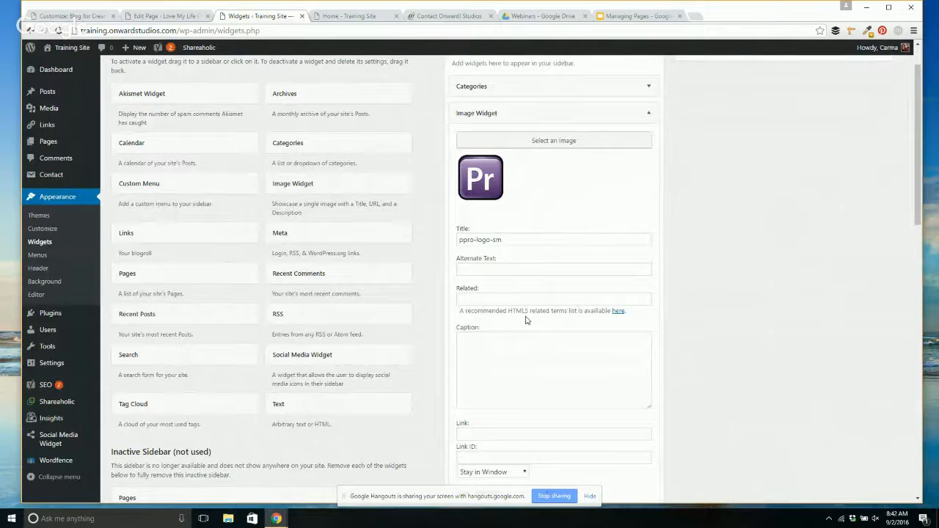
{"action": "scroll", "coordinate": [534, 328], "scroll_direction": "down", "scroll_amount": 2}
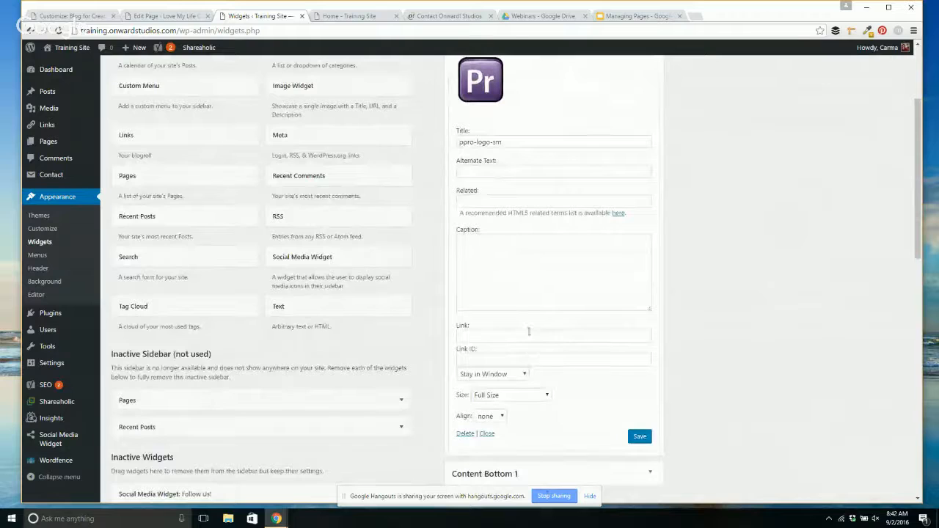
{"action": "left_click", "coordinate": [523, 375]}
{"action": "left_click", "coordinate": [523, 375]}
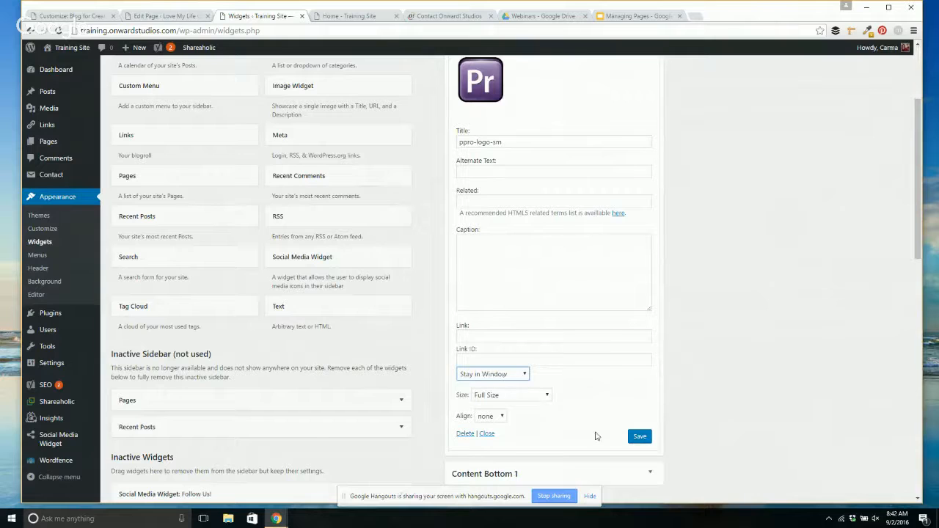
{"action": "left_click", "coordinate": [639, 437]}
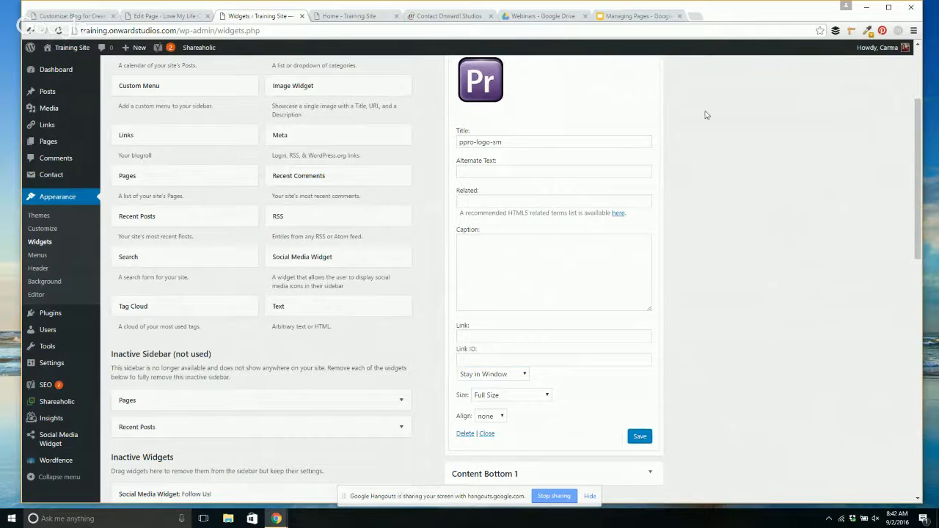
{"action": "left_click", "coordinate": [486, 433]}
{"action": "scroll", "coordinate": [440, 178], "scroll_direction": "up", "scroll_amount": 2}
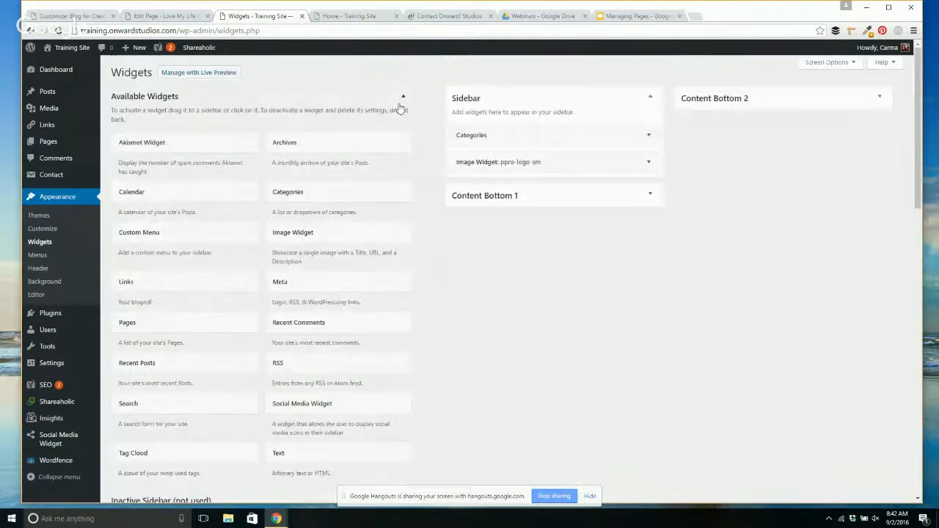
Step: Reload the live Home page and check the image widget in its sidebar
{"action": "left_click", "coordinate": [351, 16]}
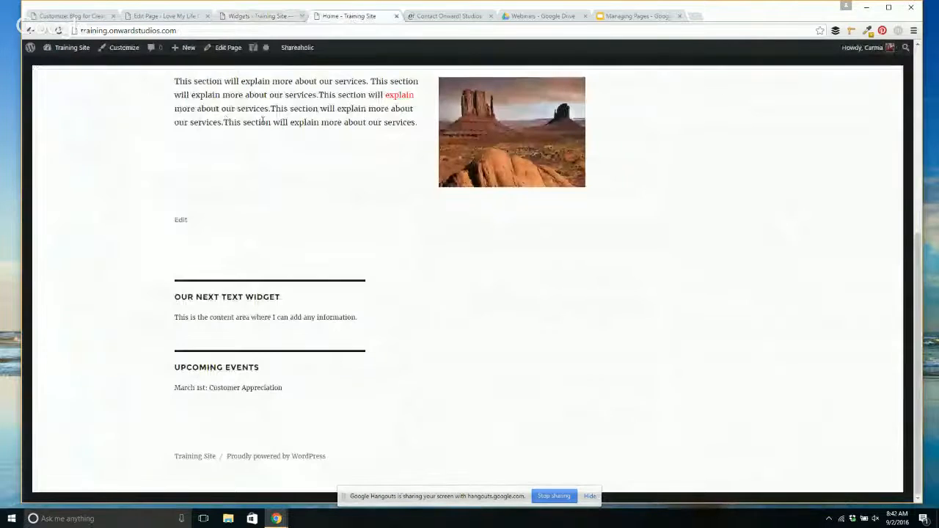
{"action": "scroll", "coordinate": [594, 162], "scroll_direction": "up", "scroll_amount": 5}
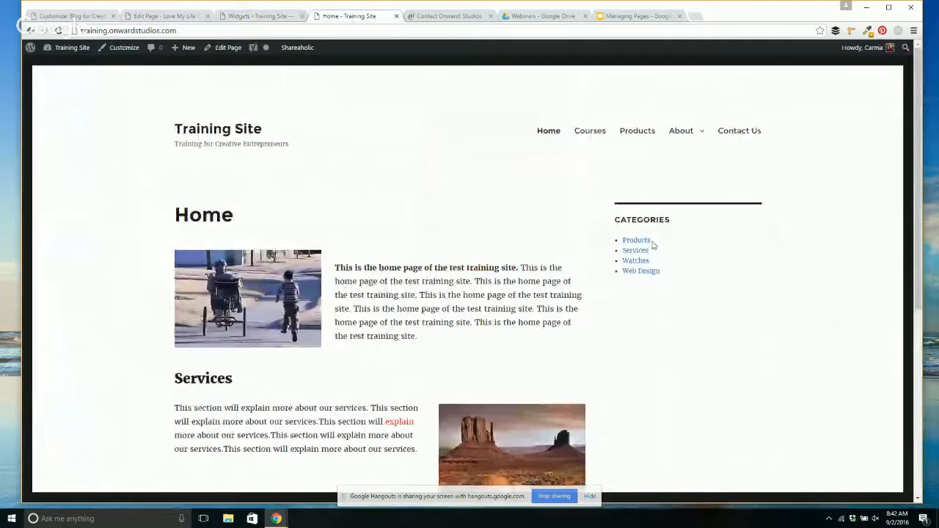
{"action": "left_click", "coordinate": [58, 31]}
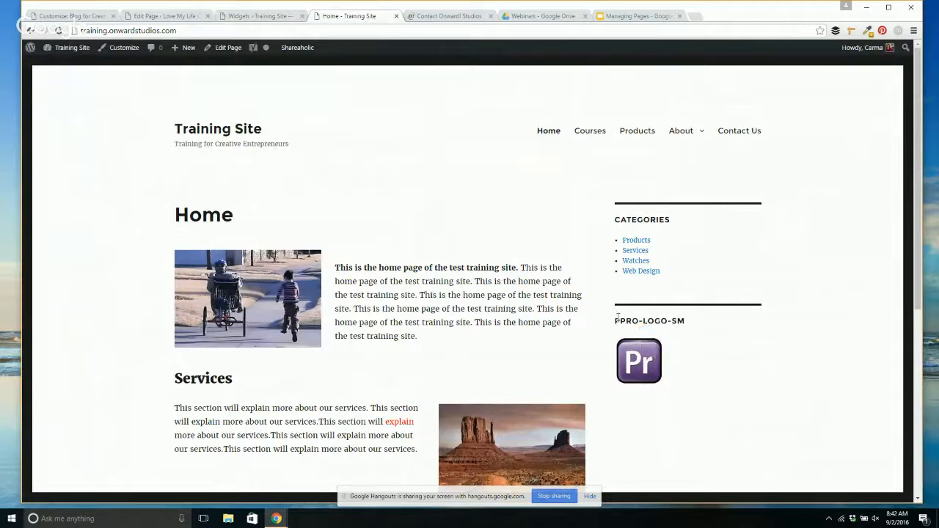
Step: Set the Image Widget's title to "Training" and save the widget
{"action": "left_click", "coordinate": [259, 15]}
{"action": "left_click", "coordinate": [649, 162]}
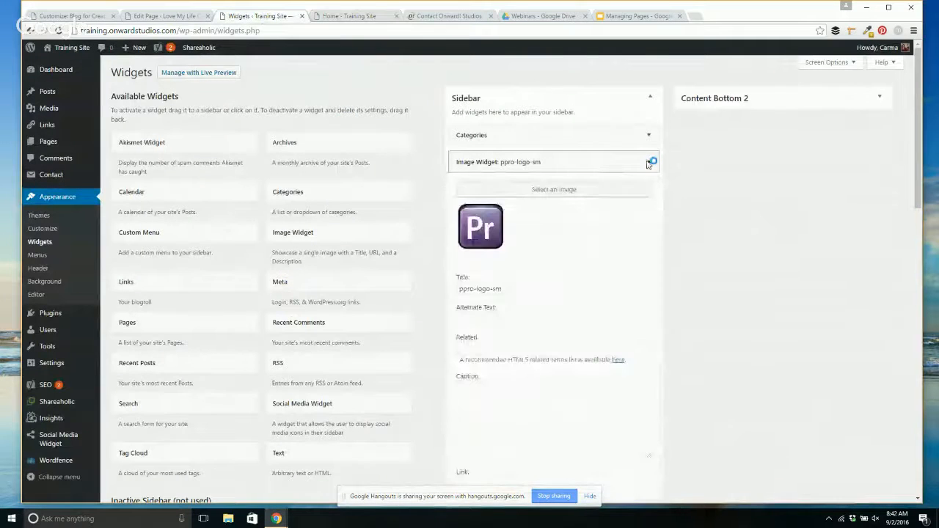
{"action": "left_click_drag", "start_coordinate": [514, 288], "coordinate": [428, 282]}
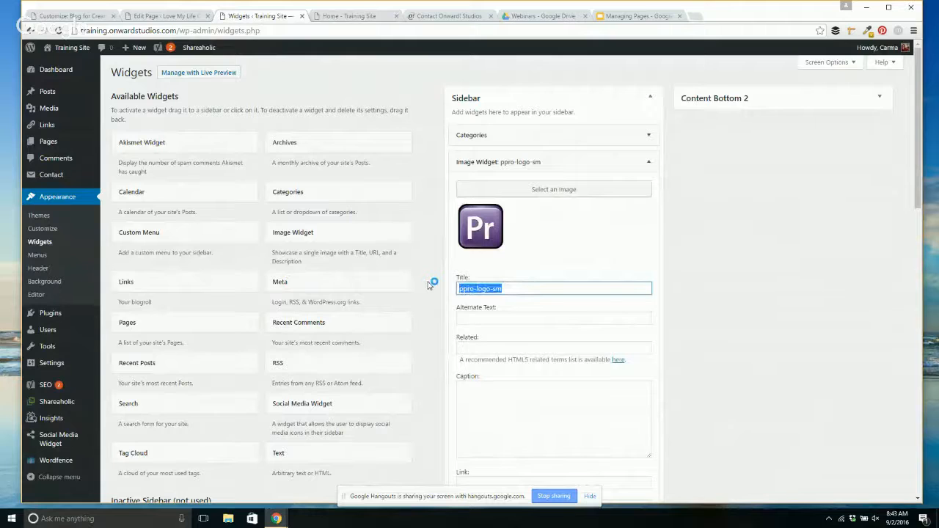
{"action": "type", "text": "Training"}
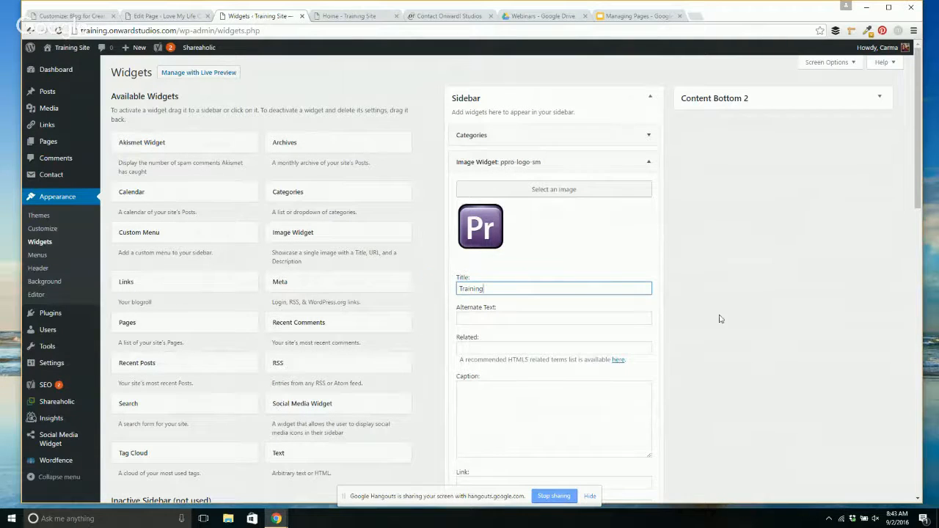
{"action": "left_click", "coordinate": [728, 364]}
{"action": "scroll", "coordinate": [728, 365], "scroll_direction": "down", "scroll_amount": 2}
{"action": "left_click", "coordinate": [637, 486]}
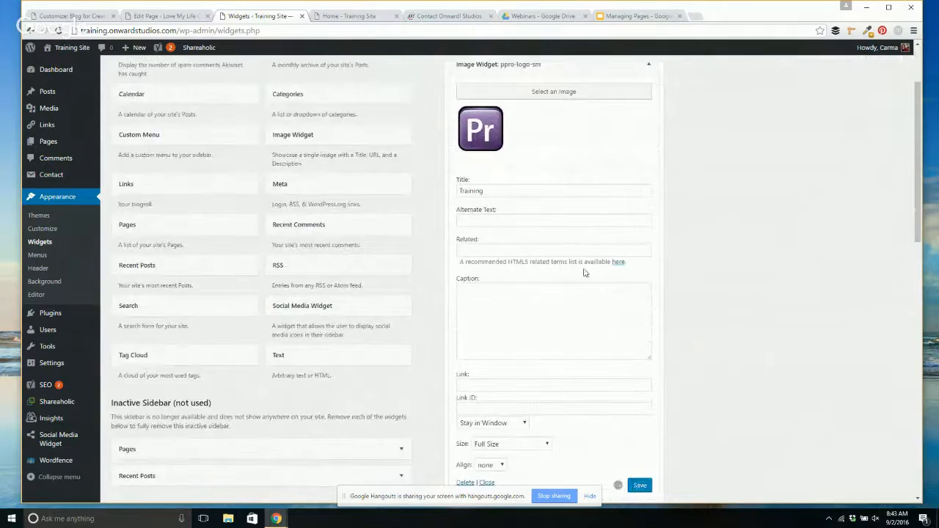
Step: Reload the live Home page to check the image widget's title, then return to Widgets and close the widget's settings
{"action": "left_click", "coordinate": [373, 18]}
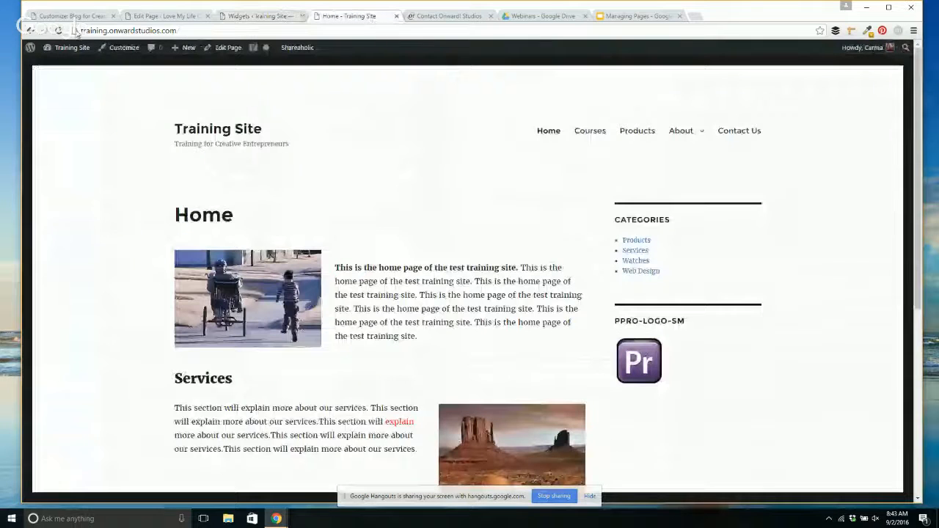
{"action": "left_click", "coordinate": [58, 30]}
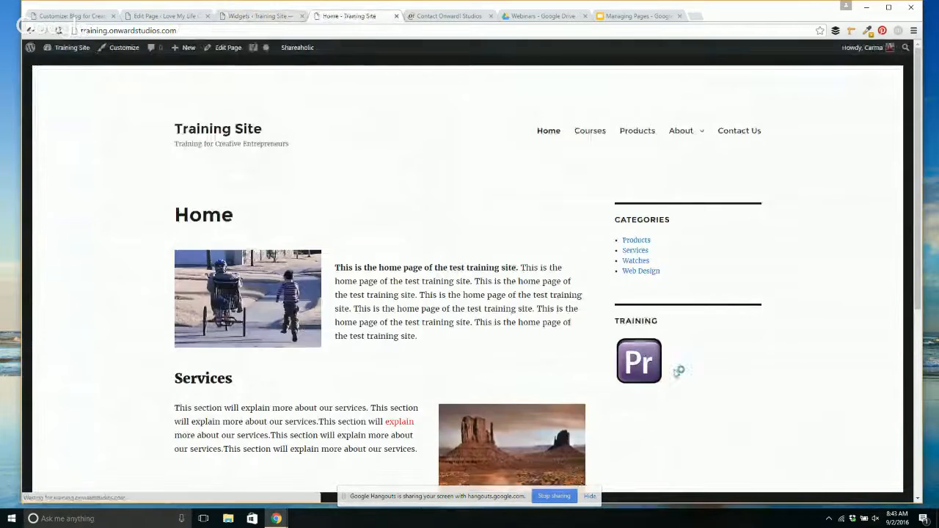
{"action": "left_click", "coordinate": [264, 16]}
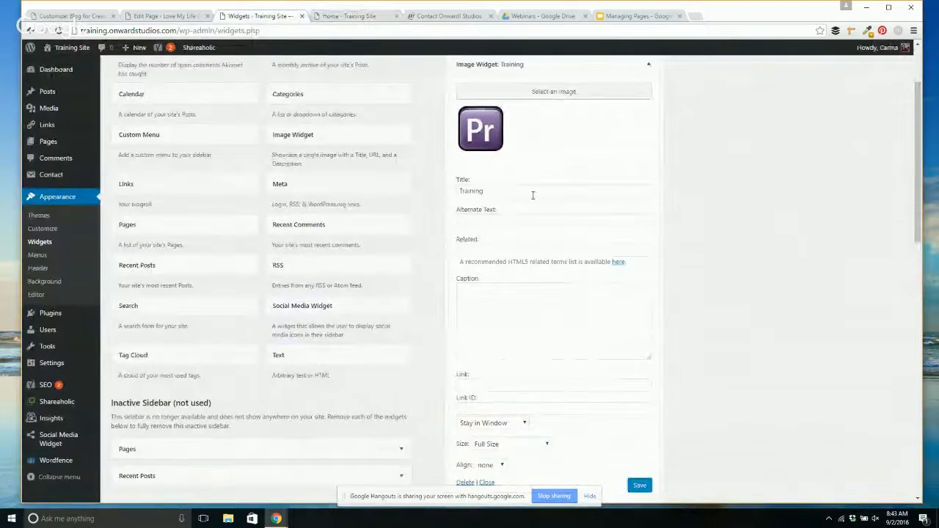
{"action": "scroll", "coordinate": [735, 185], "scroll_direction": "up", "scroll_amount": 2}
{"action": "scroll", "coordinate": [698, 208], "scroll_direction": "down", "scroll_amount": 4}
{"action": "scroll", "coordinate": [692, 260], "scroll_direction": "down", "scroll_amount": 1}
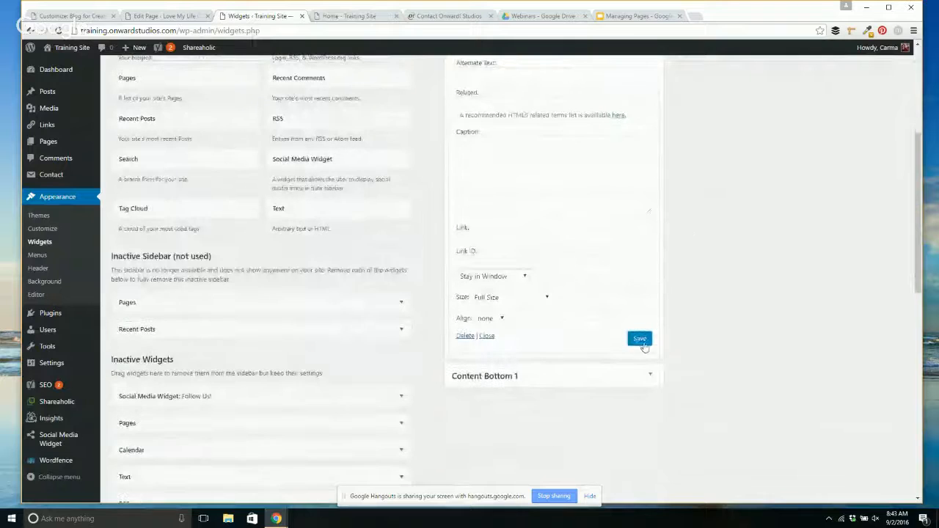
{"action": "left_click", "coordinate": [487, 336]}
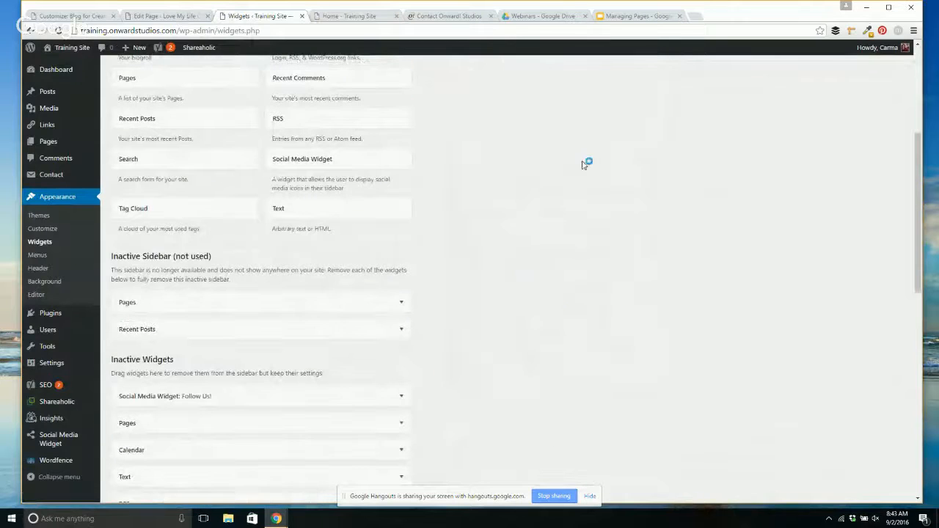
Step: Expand the Content Bottom 1 and Content Bottom 2 areas and add a Text widget to Content Bottom 2
{"action": "left_click", "coordinate": [650, 197]}
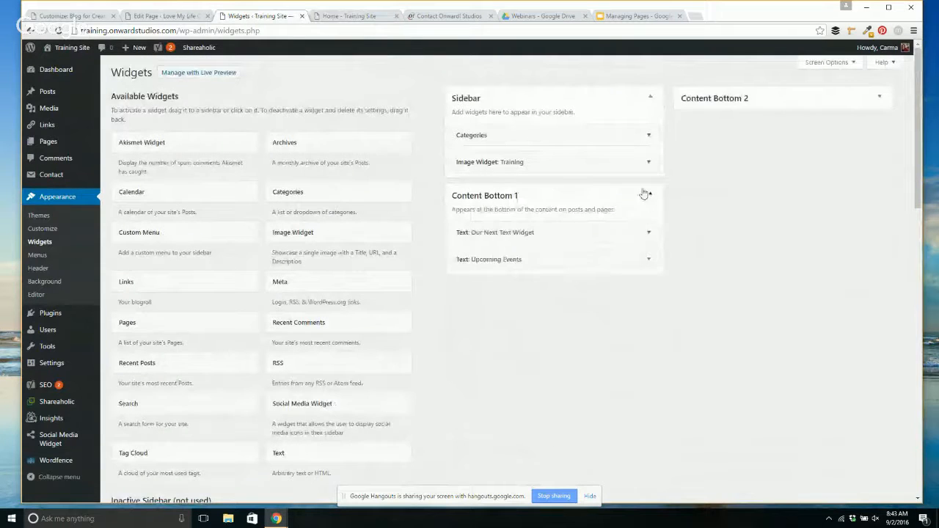
{"action": "left_click", "coordinate": [879, 98]}
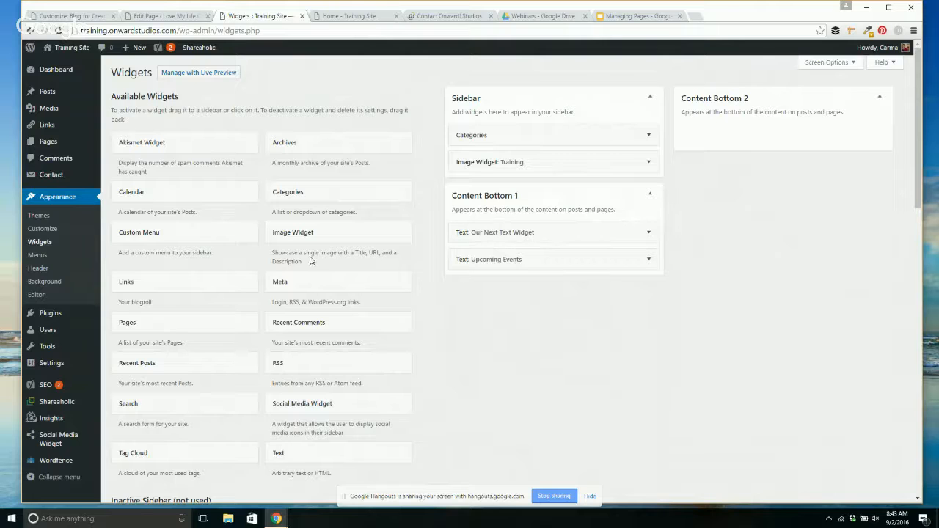
{"action": "scroll", "coordinate": [338, 308], "scroll_direction": "down", "scroll_amount": 2}
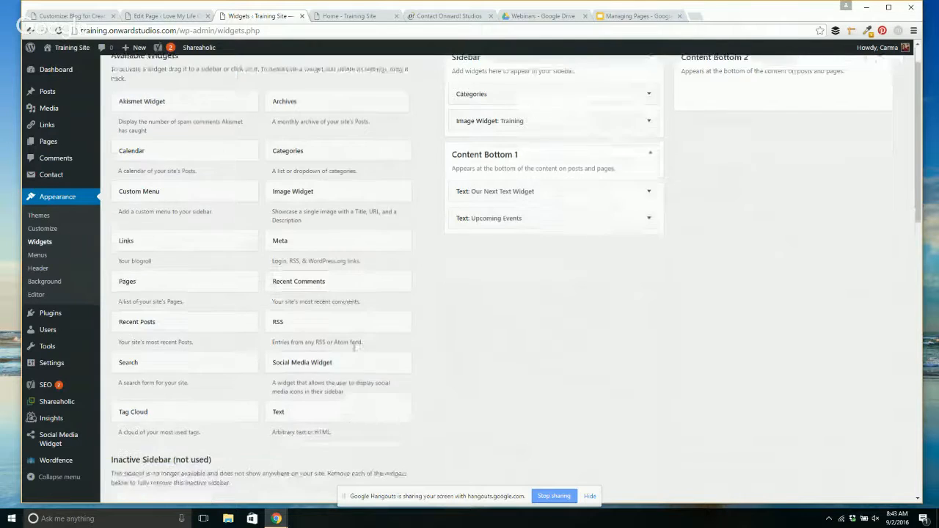
{"action": "left_click_drag", "start_coordinate": [352, 353], "coordinate": [741, 130]}
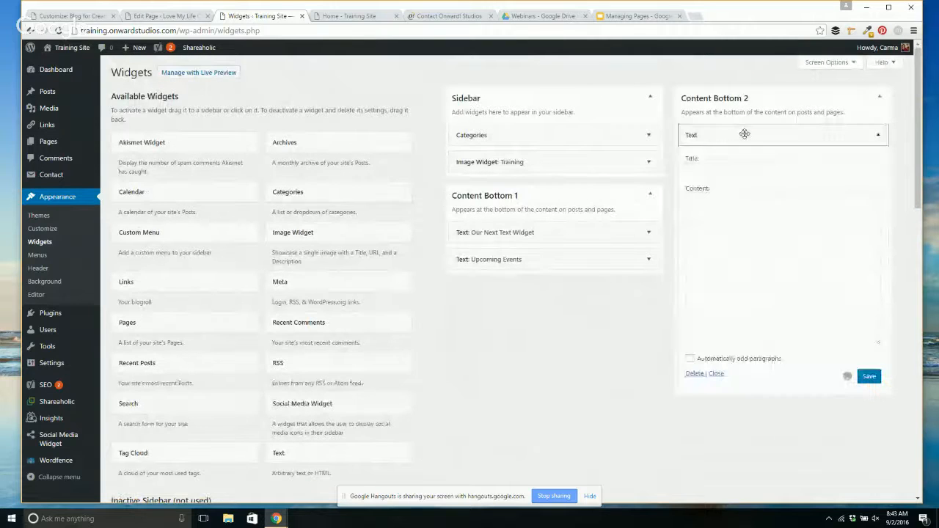
Step: Title the Text widget "Upcoming Training Sessions", enter "Sept 15-16: Premiere Pro" and "Oct 1-2: Photoshop", enable automatic paragraphs and save
{"action": "left_click", "coordinate": [734, 169]}
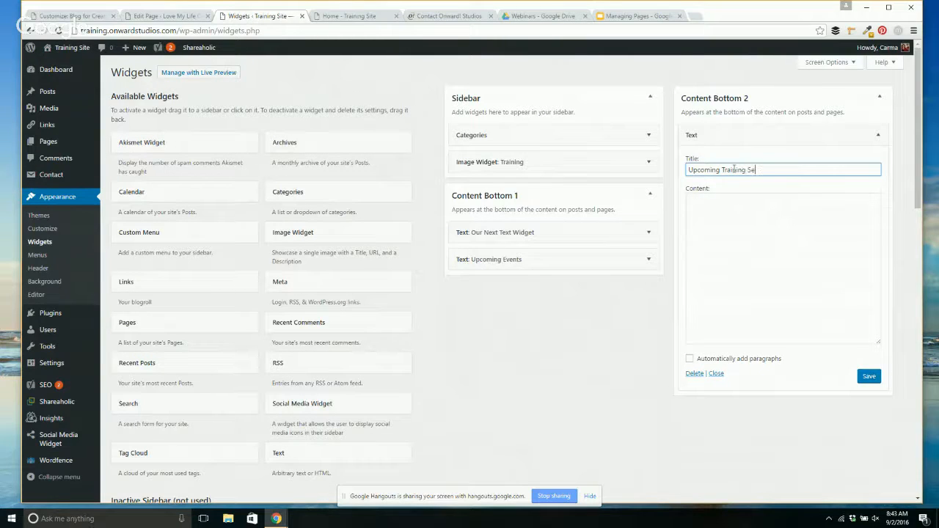
{"action": "left_click", "coordinate": [719, 210]}
{"action": "left_click", "coordinate": [774, 170]}
{"action": "left_click", "coordinate": [747, 215]}
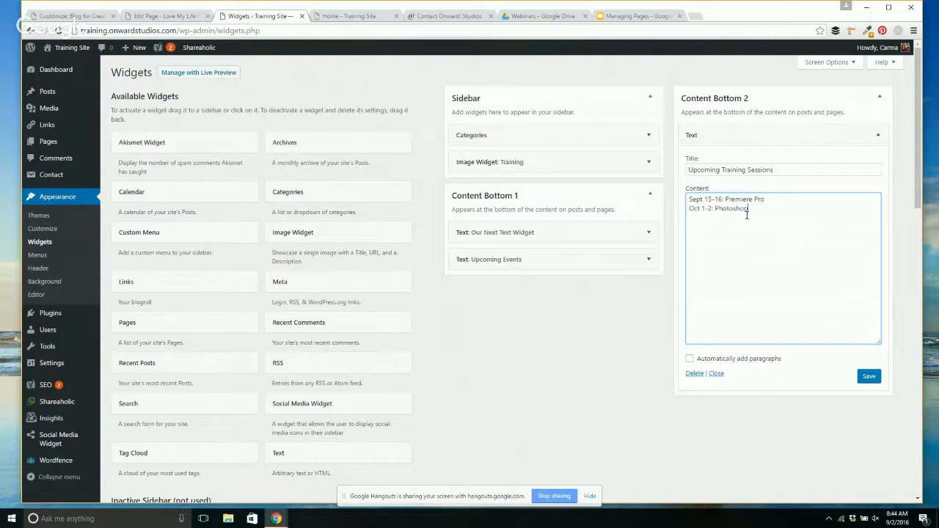
{"action": "left_click", "coordinate": [690, 359]}
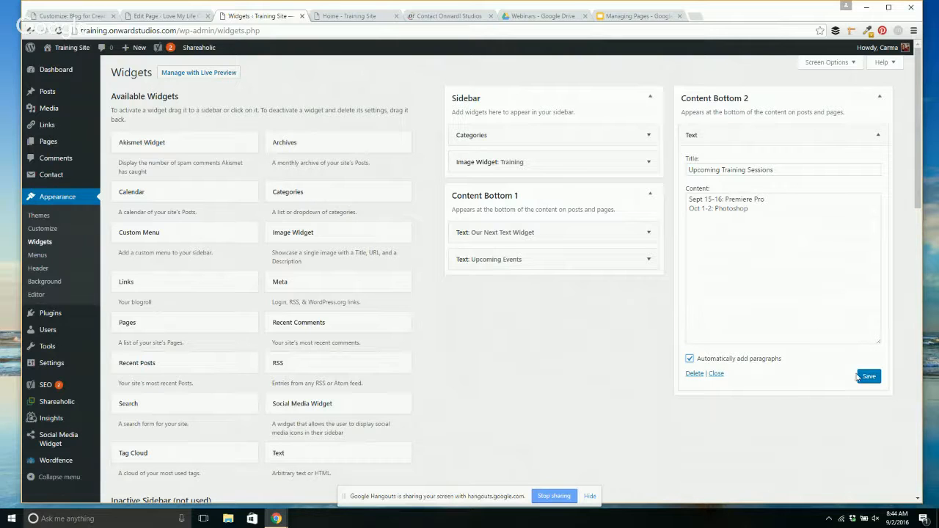
{"action": "left_click", "coordinate": [866, 376]}
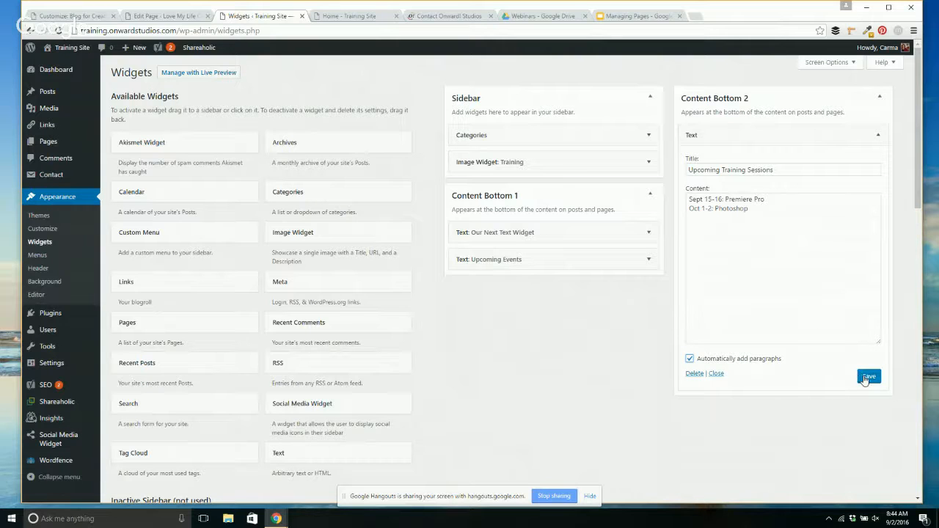
Step: Review the Onward! Studios Contact page down to its webinar sign-up form, then open that site's home page
{"action": "left_click", "coordinate": [450, 19]}
{"action": "scroll", "coordinate": [562, 191], "scroll_direction": "down", "scroll_amount": 7}
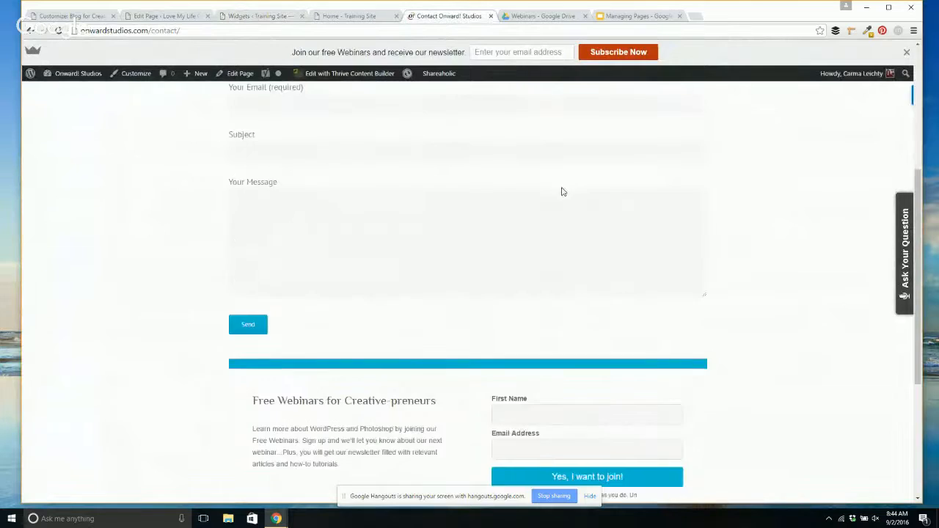
{"action": "scroll", "coordinate": [472, 196], "scroll_direction": "up", "scroll_amount": 8}
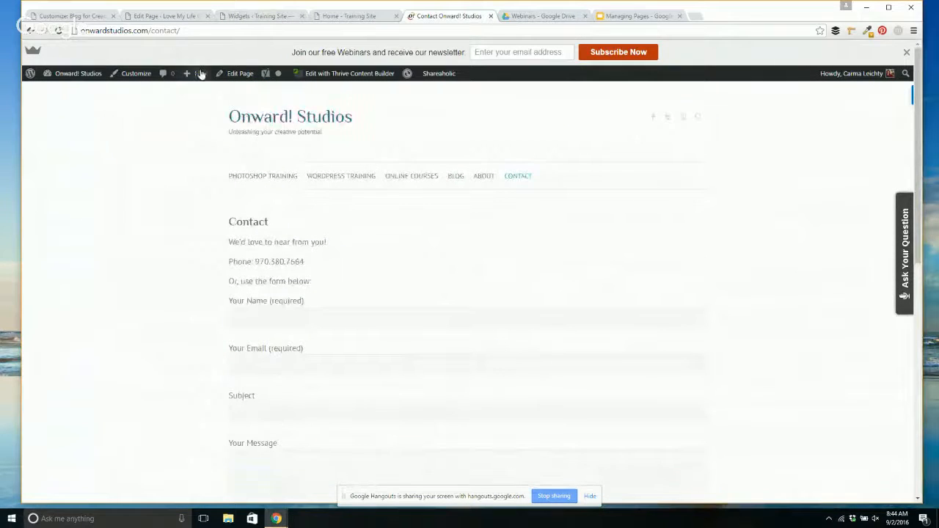
{"action": "left_click", "coordinate": [286, 114]}
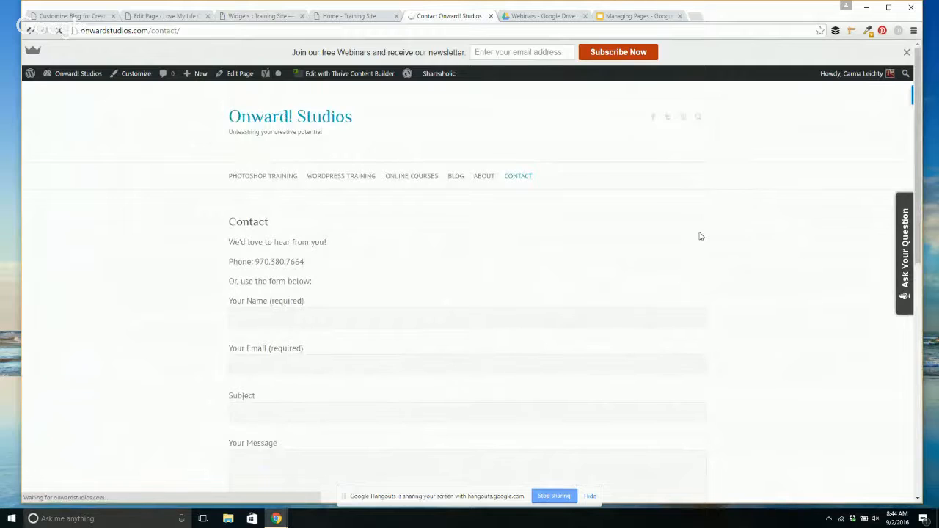
Step: Review the Onward! Studios home page down to its footer, then check the bottom widgets on the Training Site's live Home page
{"action": "scroll", "coordinate": [782, 242], "scroll_direction": "down", "scroll_amount": 4}
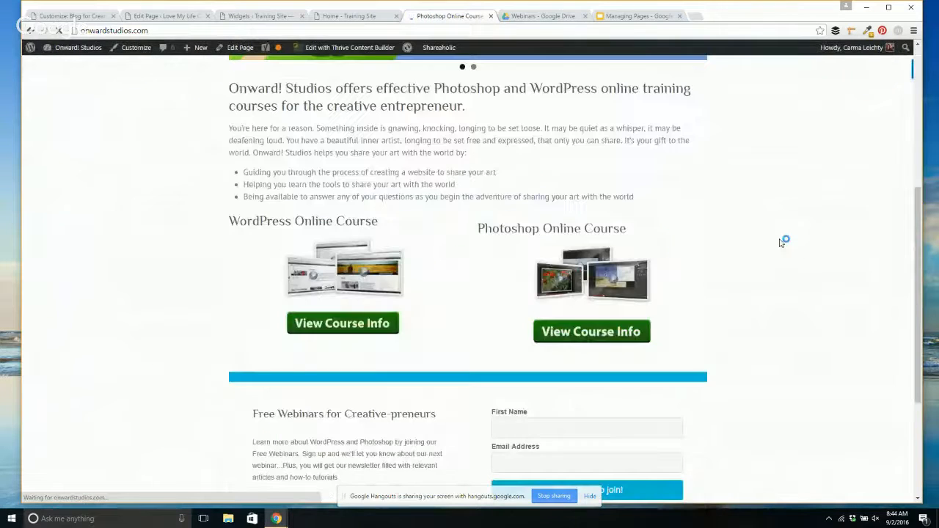
{"action": "scroll", "coordinate": [781, 242], "scroll_direction": "down", "scroll_amount": 3}
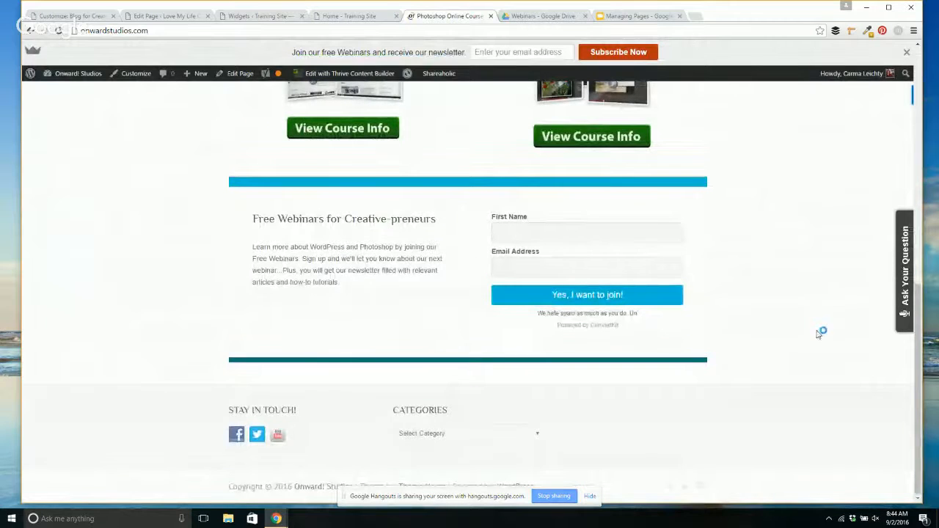
{"action": "left_click", "coordinate": [338, 15]}
{"action": "scroll", "coordinate": [660, 184], "scroll_direction": "down", "scroll_amount": 4}
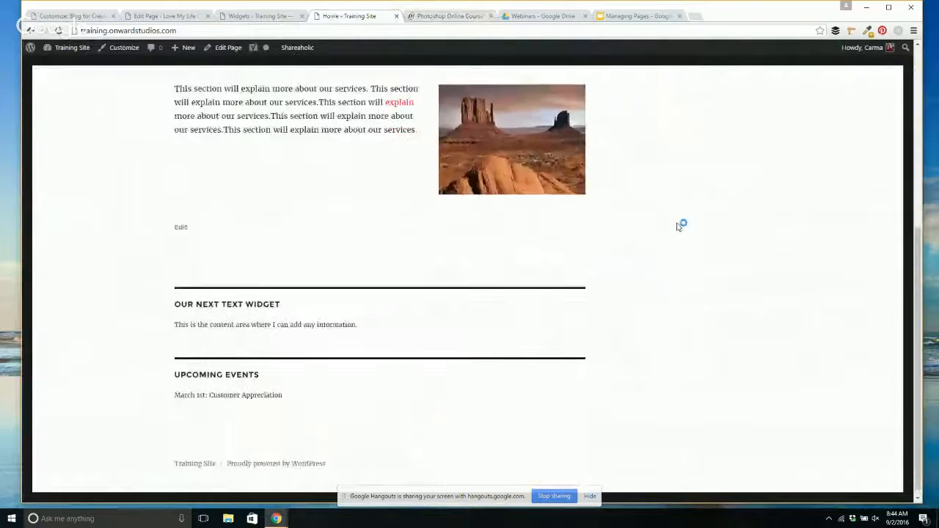
{"action": "scroll", "coordinate": [357, 195], "scroll_direction": "up", "scroll_amount": 4}
{"action": "left_click", "coordinate": [547, 130]}
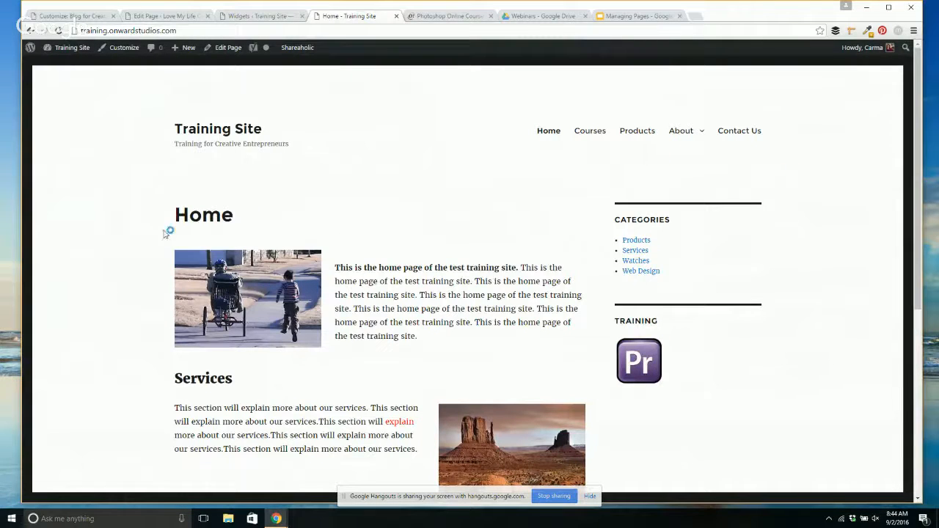
{"action": "scroll", "coordinate": [152, 257], "scroll_direction": "down", "scroll_amount": 5}
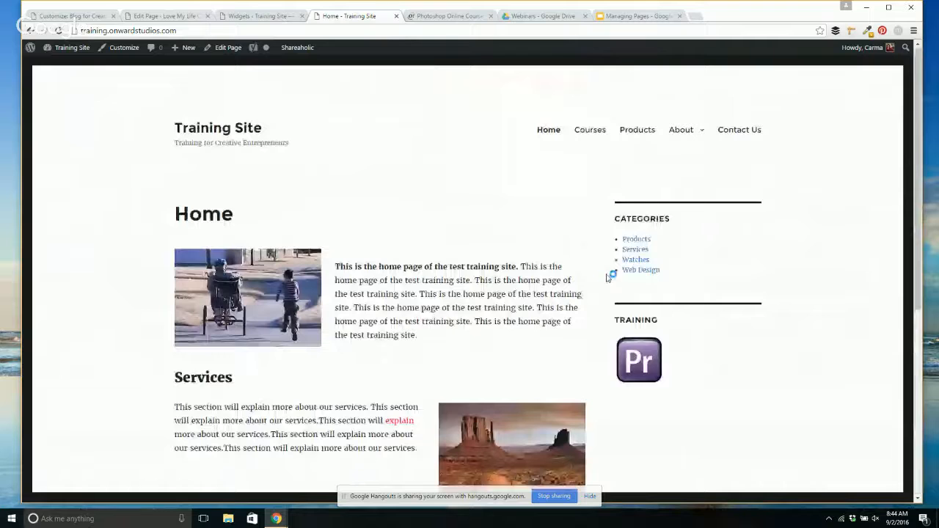
Step: Check the sidebar and bottom-of-content widgets on the Training Site's live Products and About pages
{"action": "left_click", "coordinate": [637, 132]}
{"action": "scroll", "coordinate": [782, 279], "scroll_direction": "down", "scroll_amount": 2}
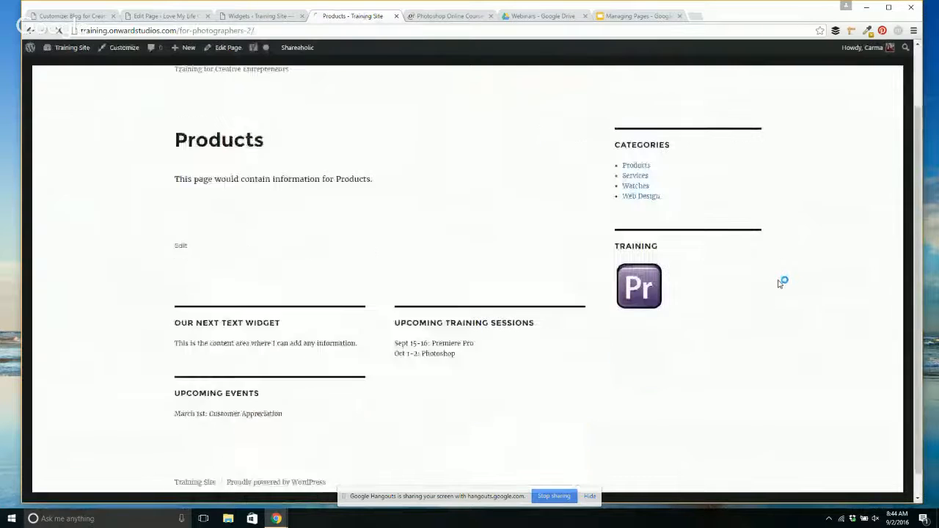
{"action": "scroll", "coordinate": [616, 305], "scroll_direction": "up", "scroll_amount": 2}
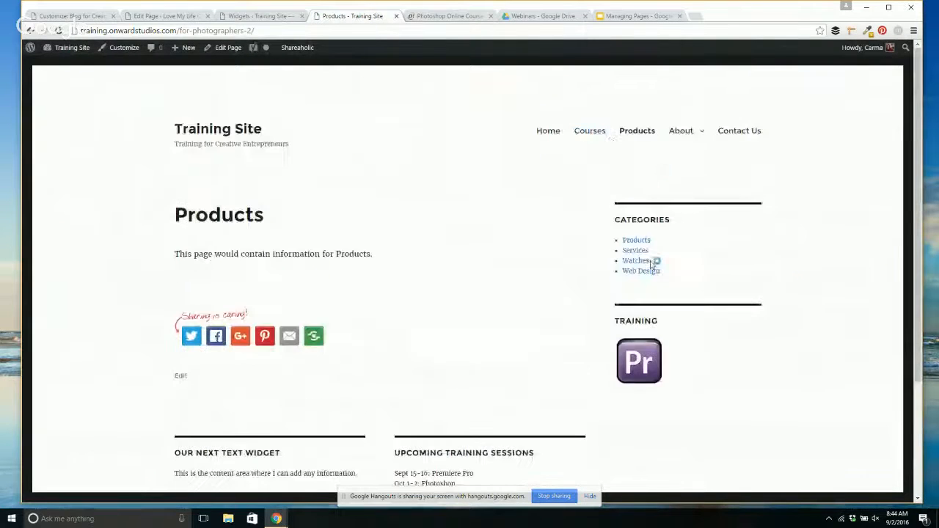
{"action": "left_click", "coordinate": [680, 131]}
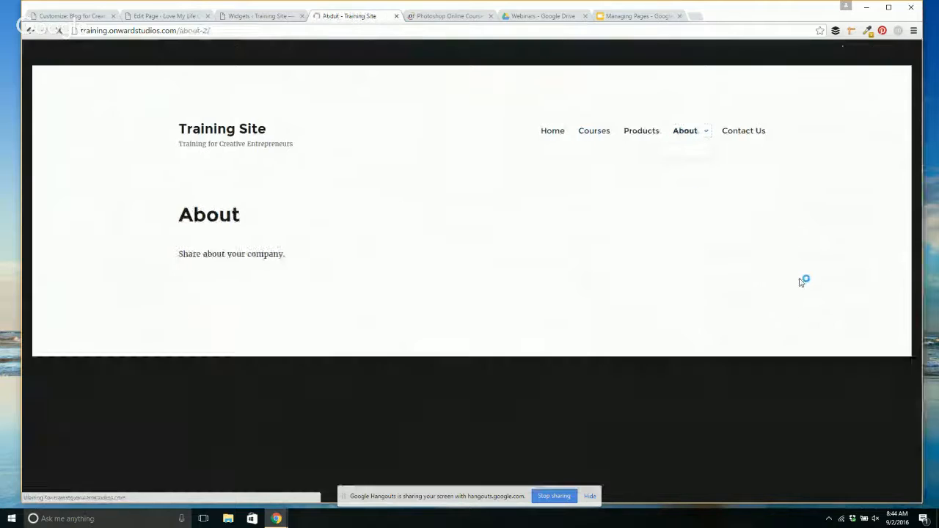
{"action": "scroll", "coordinate": [801, 284], "scroll_direction": "down", "scroll_amount": 2}
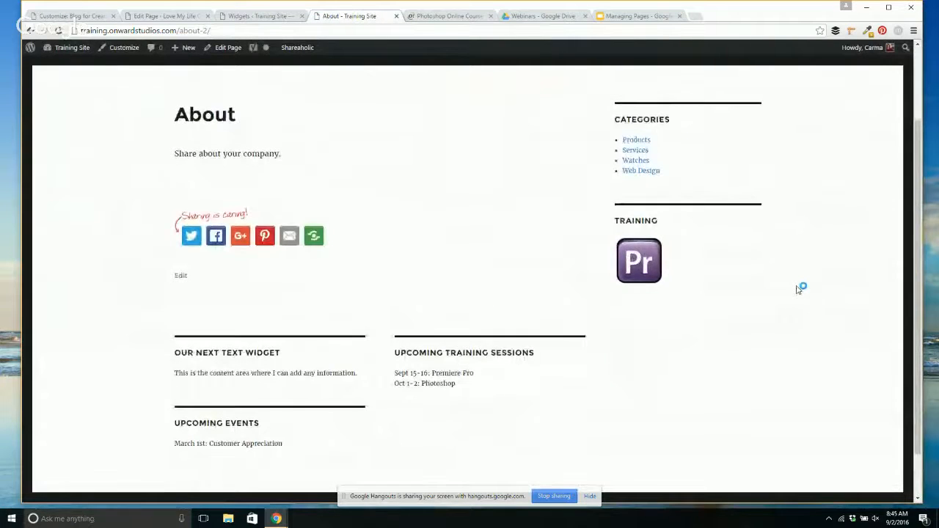
{"action": "scroll", "coordinate": [798, 290], "scroll_direction": "up", "scroll_amount": 2}
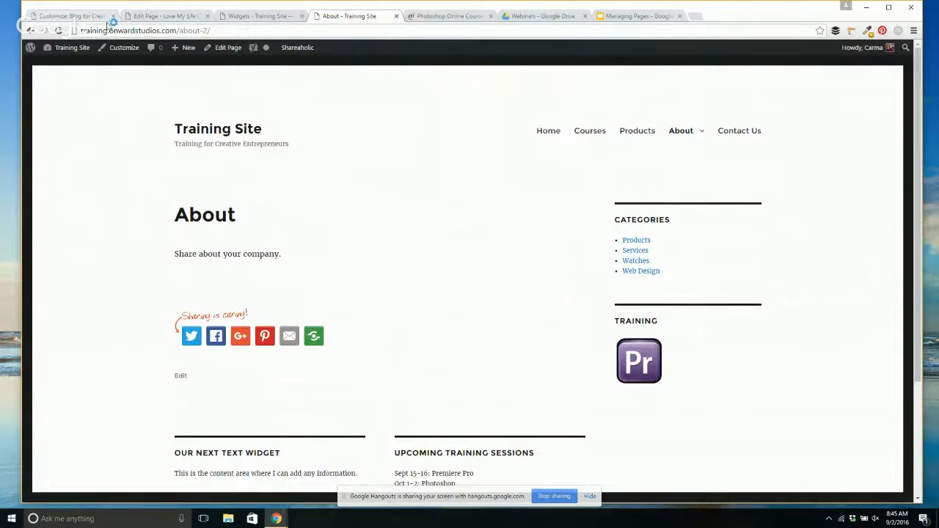
Step: Show the Additional Widgets slide, then view the Onward! Studios home page from its header
{"action": "left_click", "coordinate": [653, 16]}
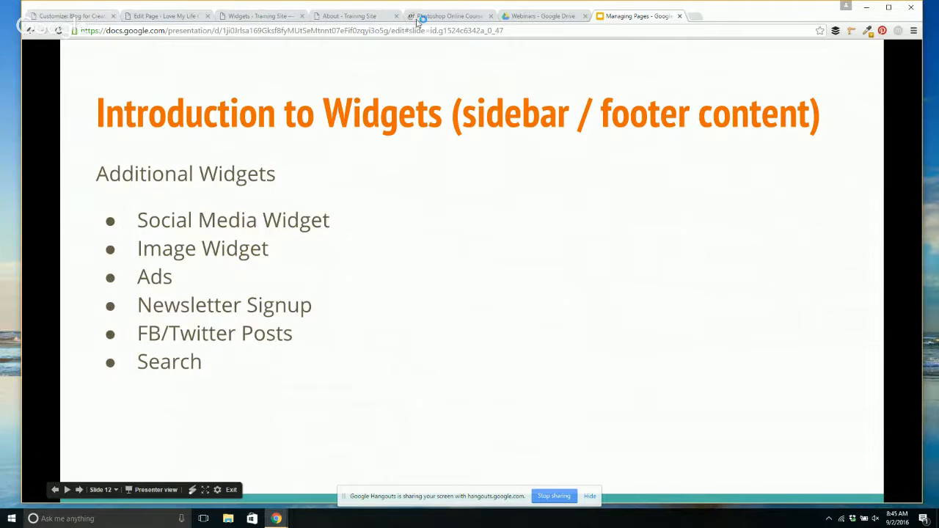
{"action": "left_click", "coordinate": [422, 16]}
{"action": "scroll", "coordinate": [730, 184], "scroll_direction": "up", "scroll_amount": 6}
{"action": "scroll", "coordinate": [730, 183], "scroll_direction": "up", "scroll_amount": 3}
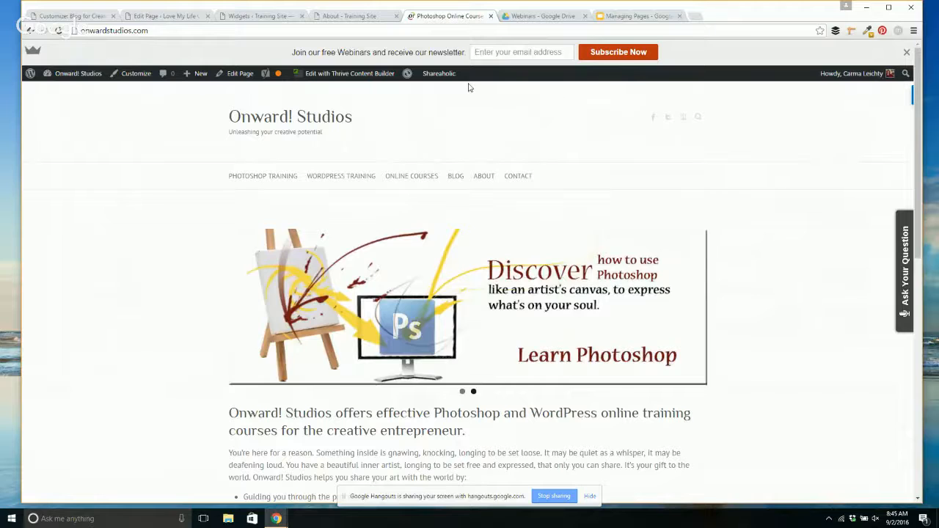
Step: Return to the Managing Pages presentation and advance to the "Editing / Deleting Pages" slide
{"action": "left_click", "coordinate": [619, 15]}
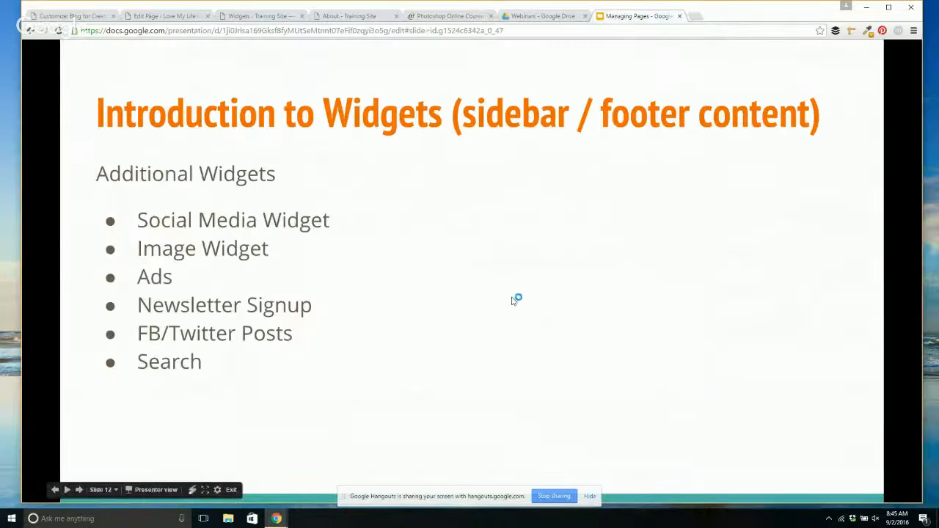
{"action": "left_click", "coordinate": [506, 325]}
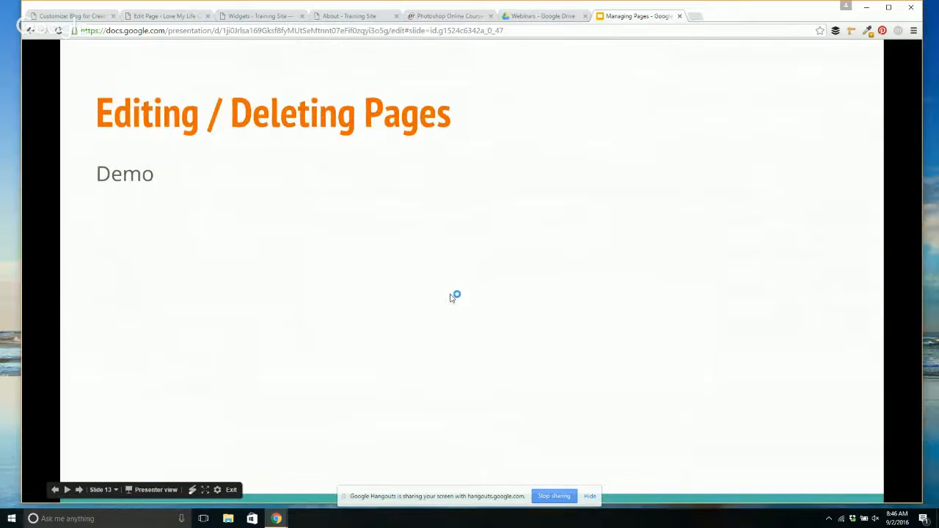
{"action": "key", "text": "Left"}
{"action": "key", "text": "Right"}
Step: Open the Home page for editing from the Training Site's Pages list and look over its content
{"action": "left_click", "coordinate": [277, 16]}
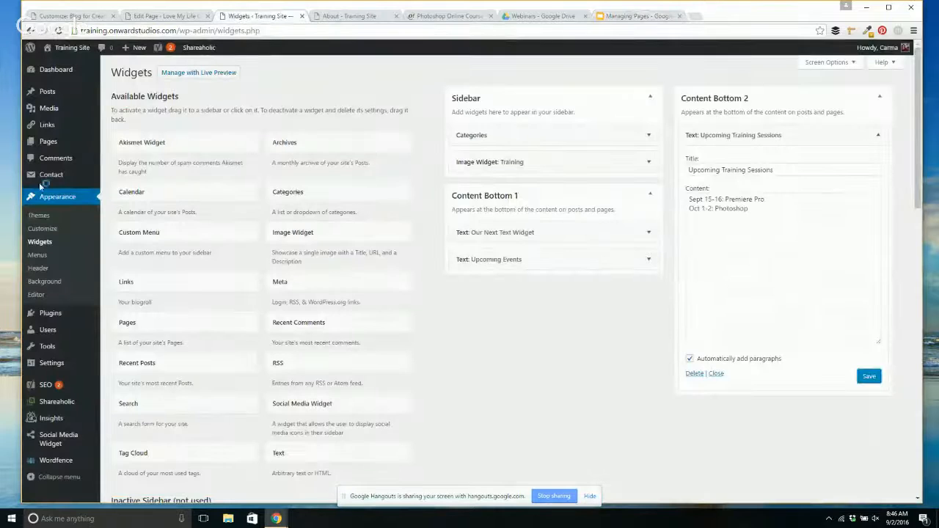
{"action": "left_click", "coordinate": [45, 144]}
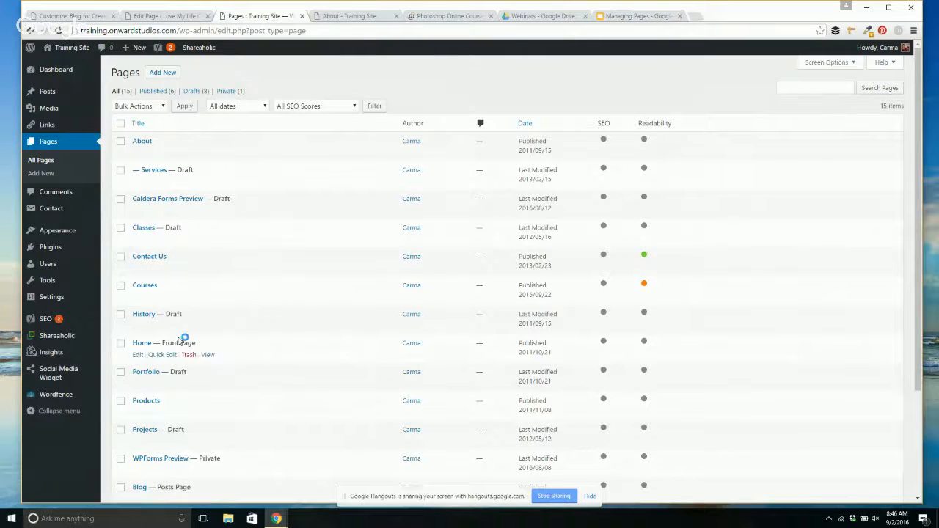
{"action": "left_click", "coordinate": [137, 355]}
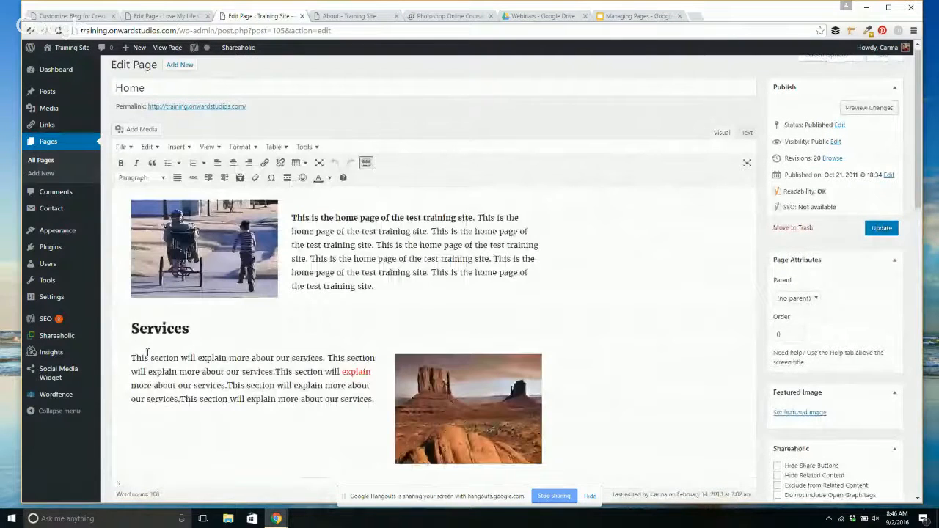
{"action": "scroll", "coordinate": [485, 312], "scroll_direction": "down", "scroll_amount": 1}
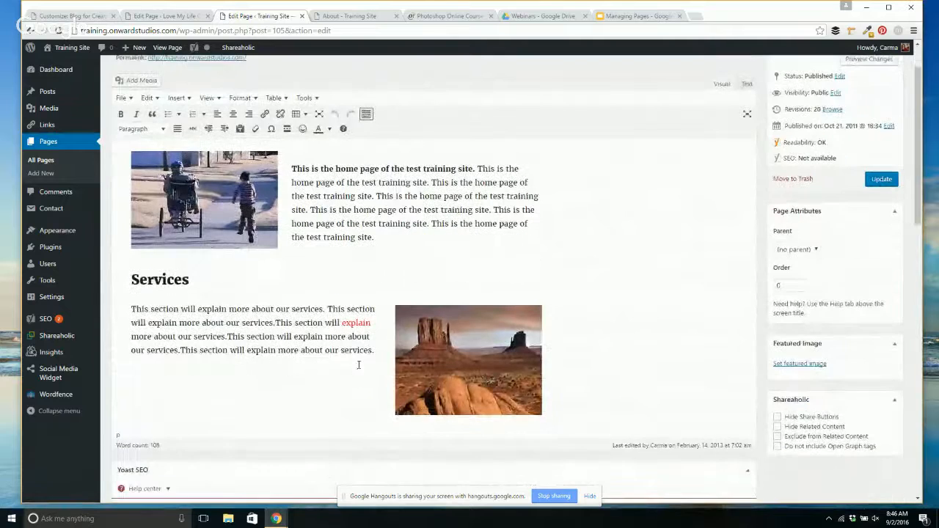
{"action": "scroll", "coordinate": [358, 359], "scroll_direction": "up", "scroll_amount": 1}
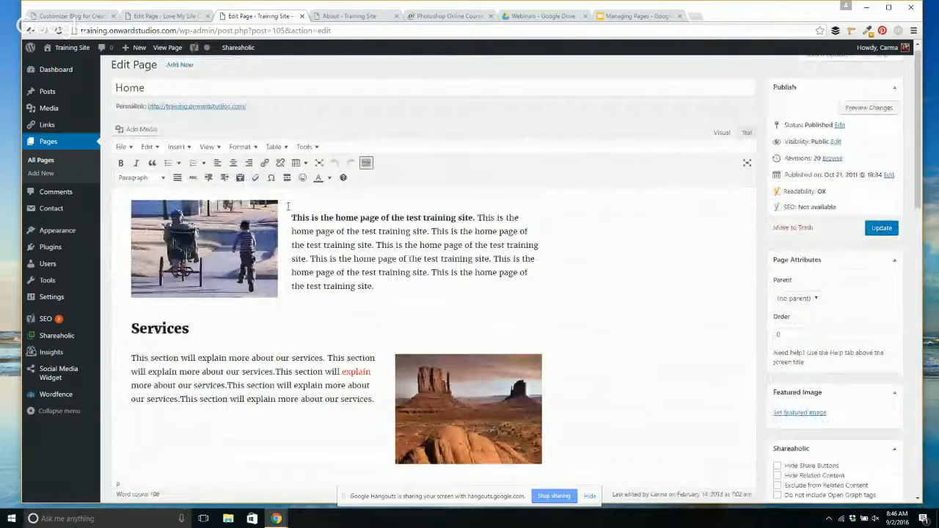
Step: Return to the full list of pages and look through it, locating the Trash option for the Products page
{"action": "left_click", "coordinate": [47, 164]}
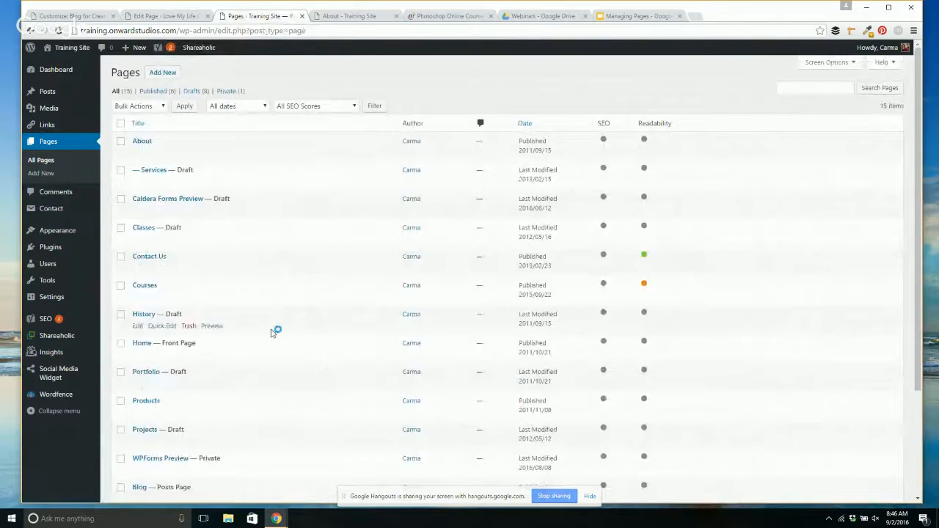
{"action": "scroll", "coordinate": [275, 333], "scroll_direction": "down", "scroll_amount": 2}
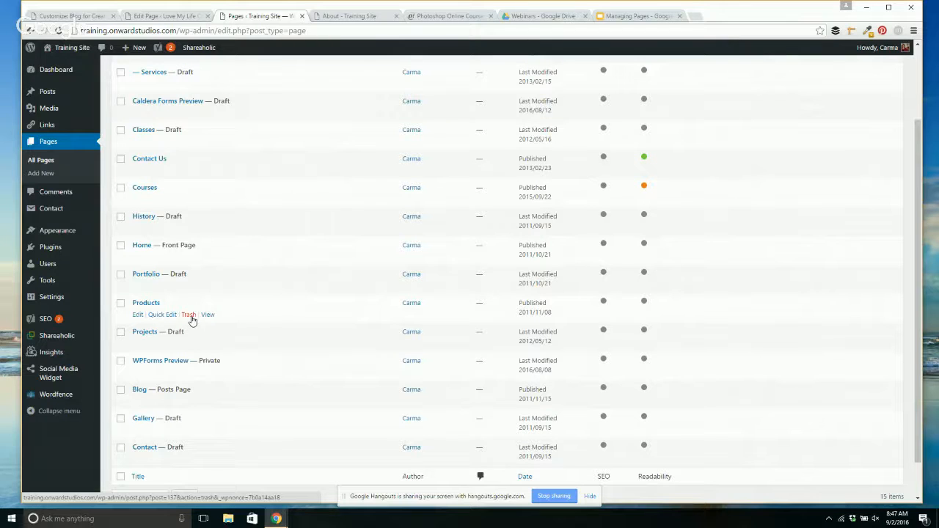
{"action": "scroll", "coordinate": [298, 195], "scroll_direction": "up", "scroll_amount": 3}
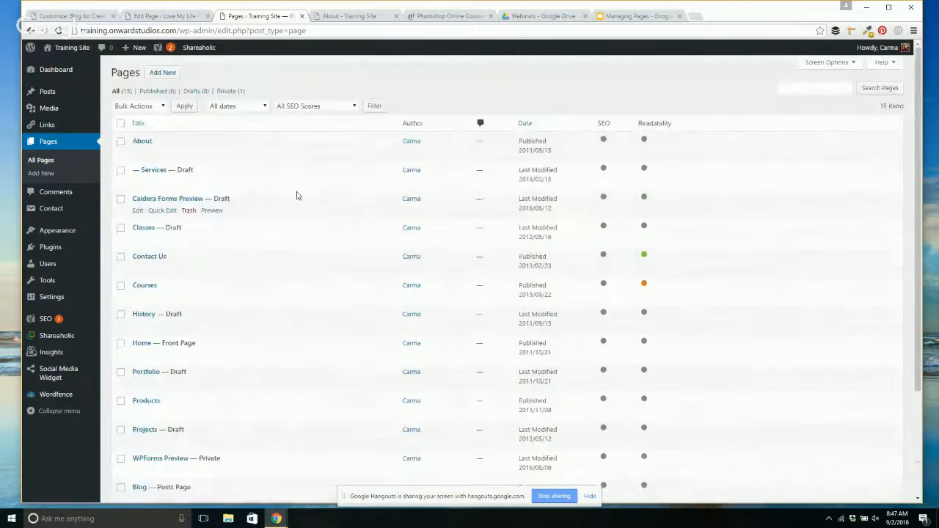
Step: Start a new page titled "Some Name" and enter "content" as its body text
{"action": "left_click", "coordinate": [165, 74]}
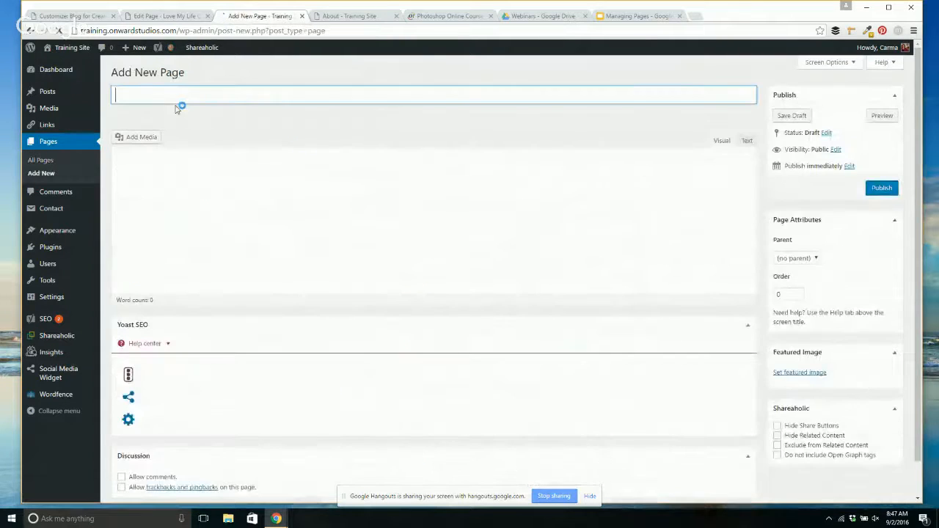
{"action": "type", "text": "Some Name"}
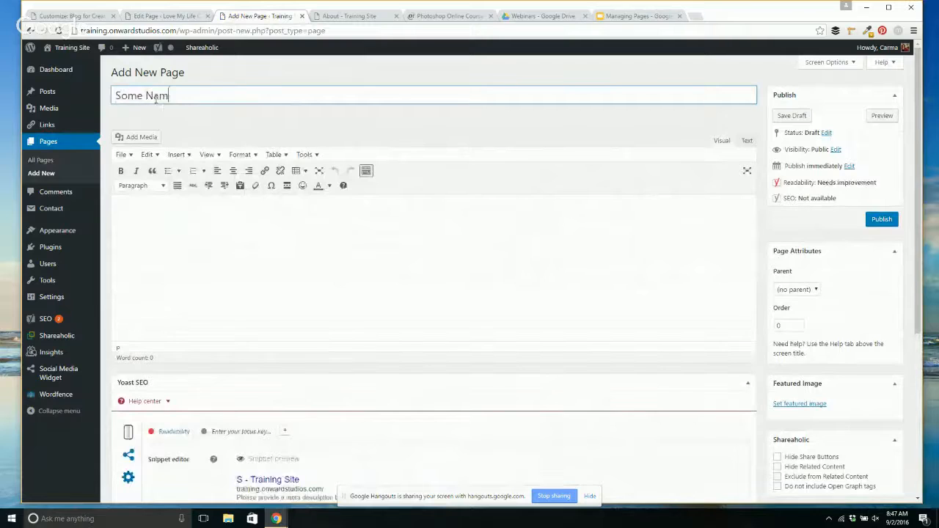
{"action": "left_click", "coordinate": [169, 236]}
{"action": "type", "text": "content"}
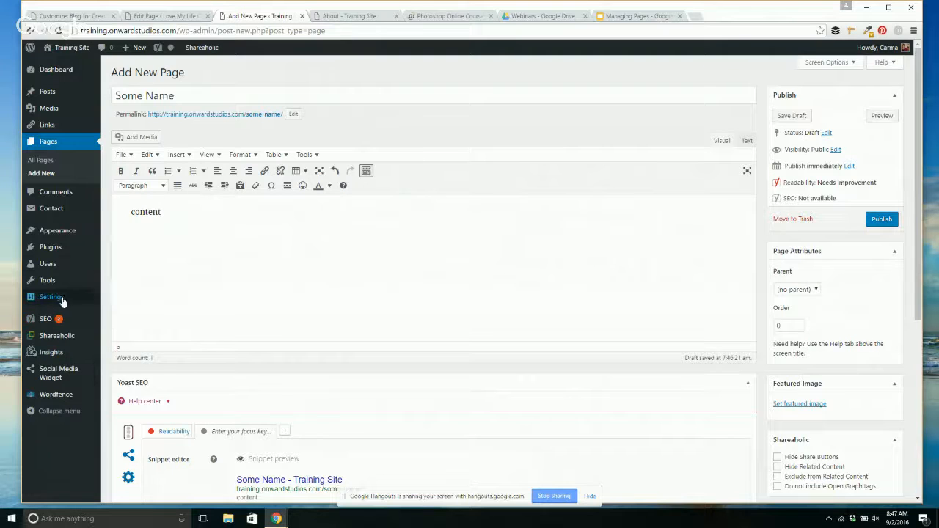
Step: Point out the Appearance options, then view the navigation menu on the Training Site's live About page
{"action": "mouse_move", "coordinate": [57, 235]}
{"action": "left_click", "coordinate": [375, 16]}
{"action": "mouse_move", "coordinate": [674, 126]}
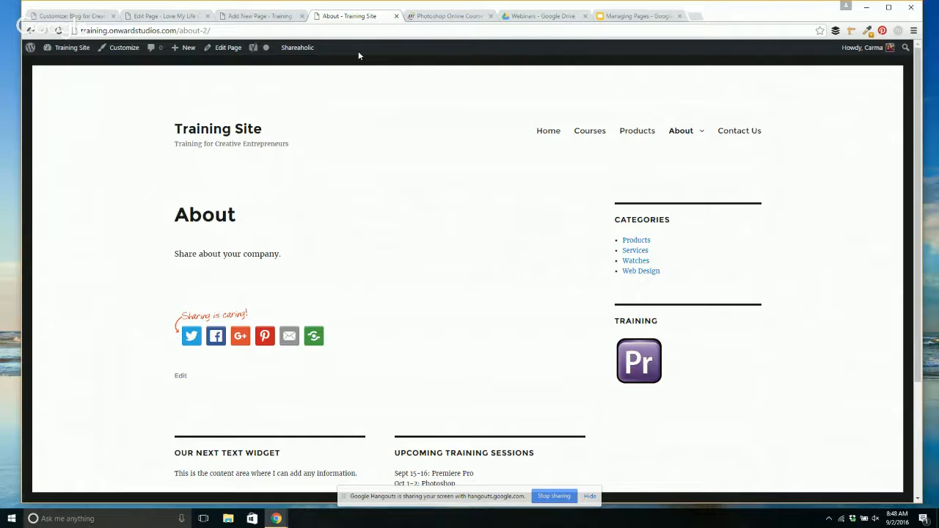
Step: Return to the Managing Pages presentation and reveal all bullets on the "This Week's Webinar: Managing Your Pages" recap slide
{"action": "left_click", "coordinate": [636, 16]}
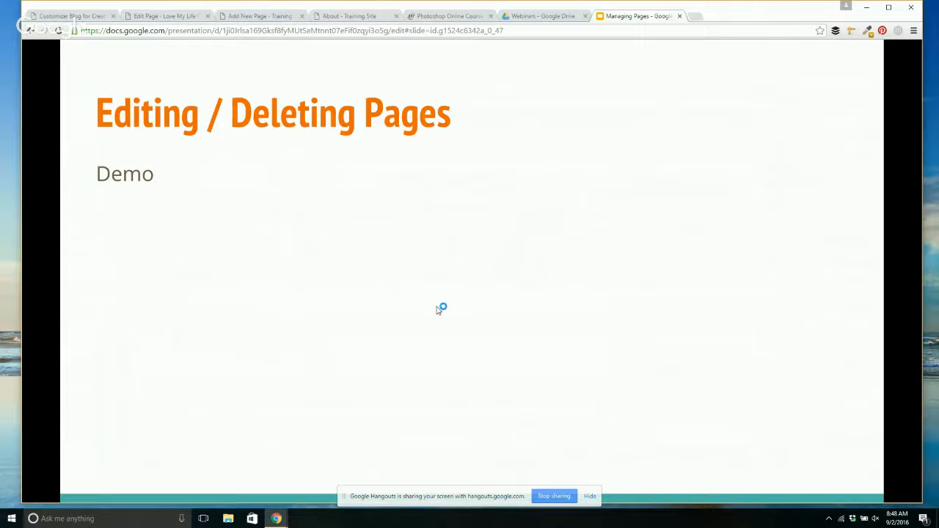
{"action": "key", "text": "Left"}
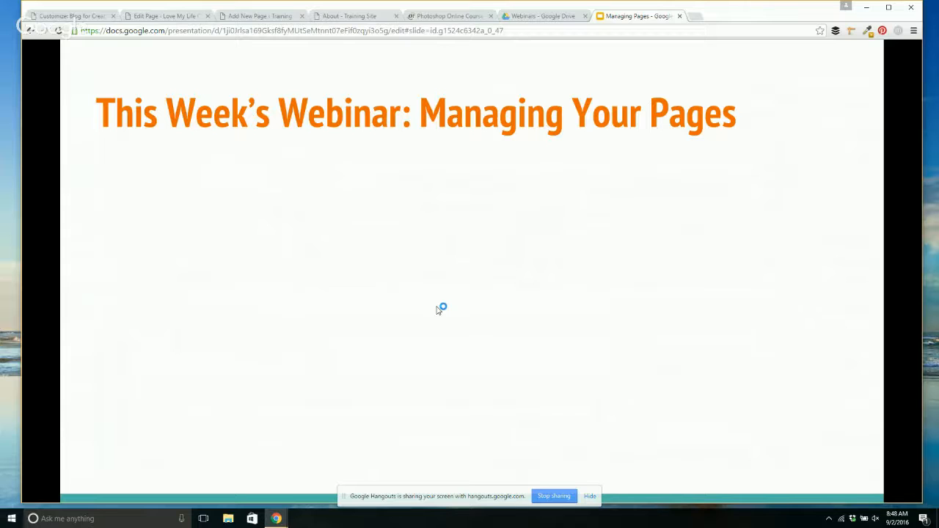
{"action": "key", "text": "Right"}
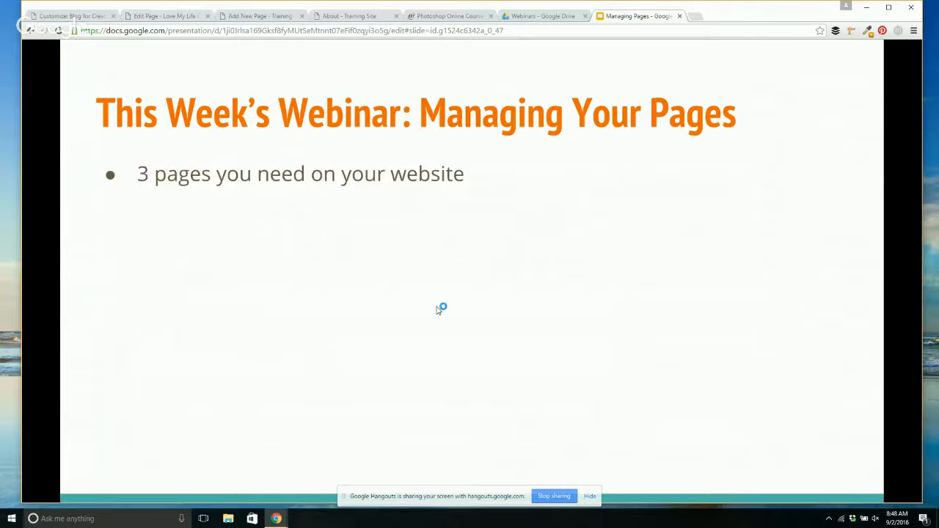
{"action": "key", "text": "Right"}
{"action": "key", "text": "Right"}
{"action": "key", "text": "Right"}
{"action": "key", "text": "Right"}
{"action": "key", "text": "Right"}
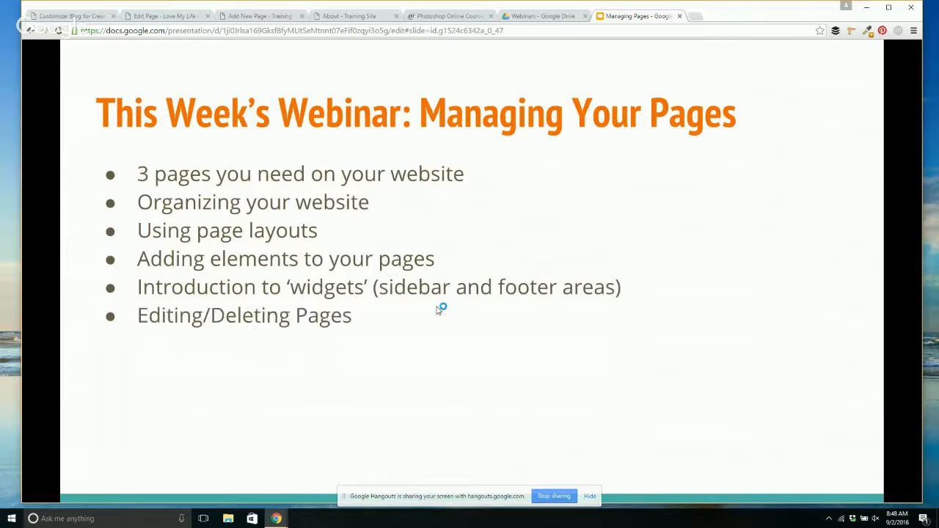